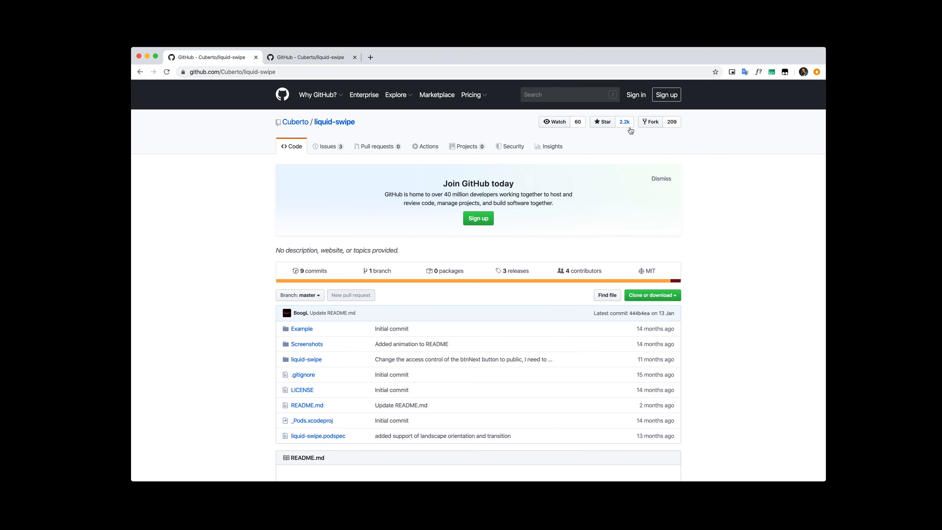
Review the liquid-swipe repository's README and its swipe animation preview.
{"action": "scroll", "coordinate": [528, 314], "scroll_direction": "down", "scroll_amount": 10}
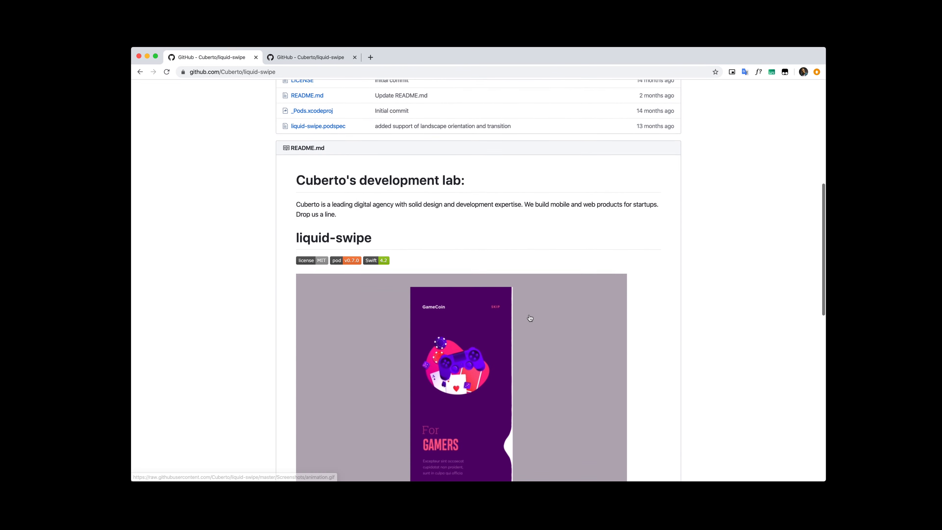
{"action": "scroll", "coordinate": [529, 319], "scroll_direction": "down", "scroll_amount": 4}
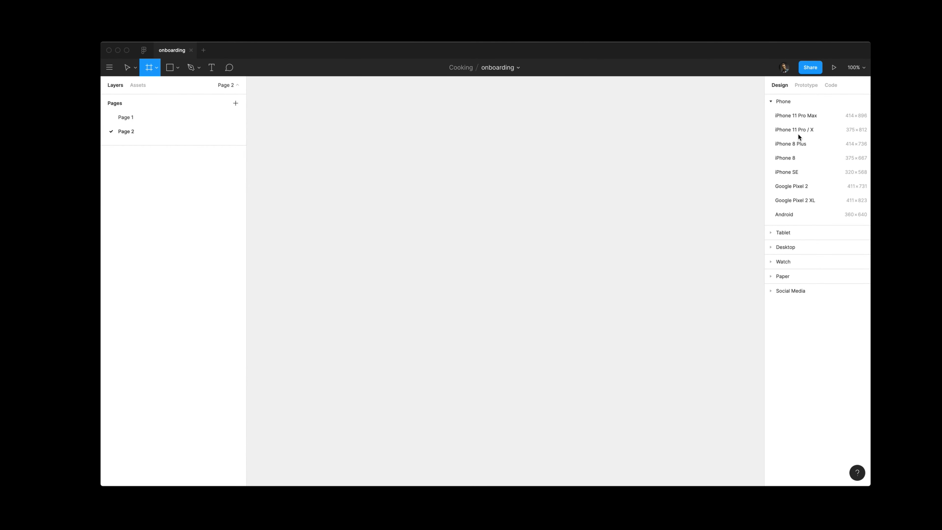
In Figma, create an iPhone 11 Pro / X frame and paste the GameCoin logo near its upper edge.
{"action": "left_click", "coordinate": [797, 129]}
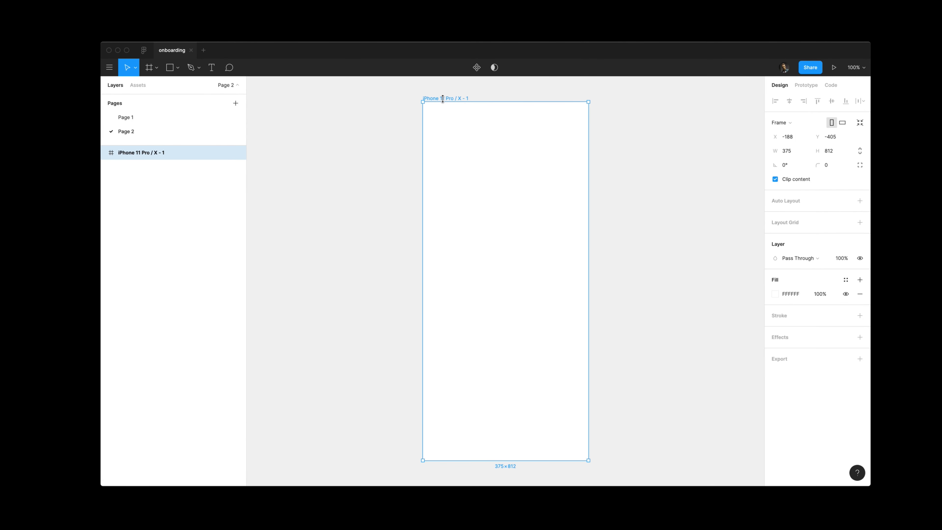
{"action": "key", "text": "super+v"}
Add a "Skip" text label in the frame's header, opposite the GameCoin logo.
{"action": "key", "text": "t"}
{"action": "left_click", "coordinate": [543, 157]}
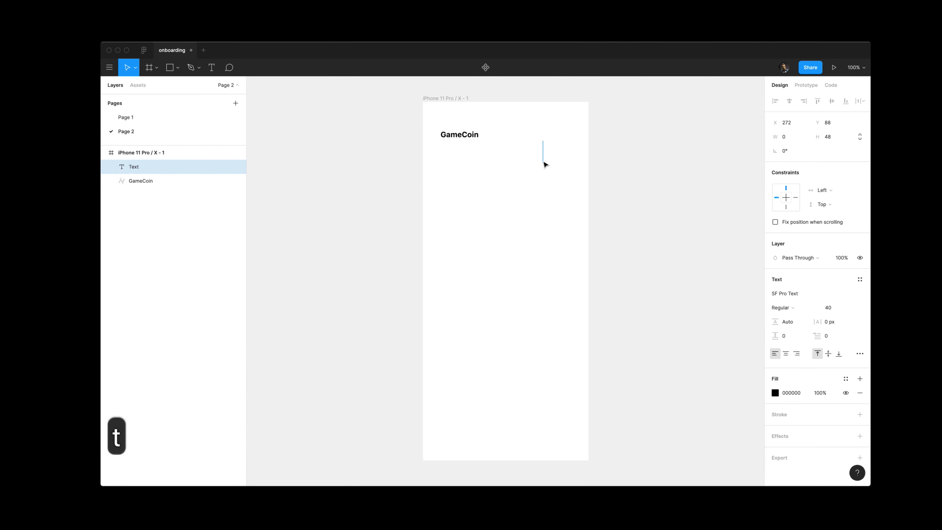
{"action": "key", "text": "Escape"}
Add an "Online" text below the middle of the frame and duplicate it below as "Gambling".
{"action": "left_click_drag", "start_coordinate": [558, 150], "coordinate": [473, 302]}
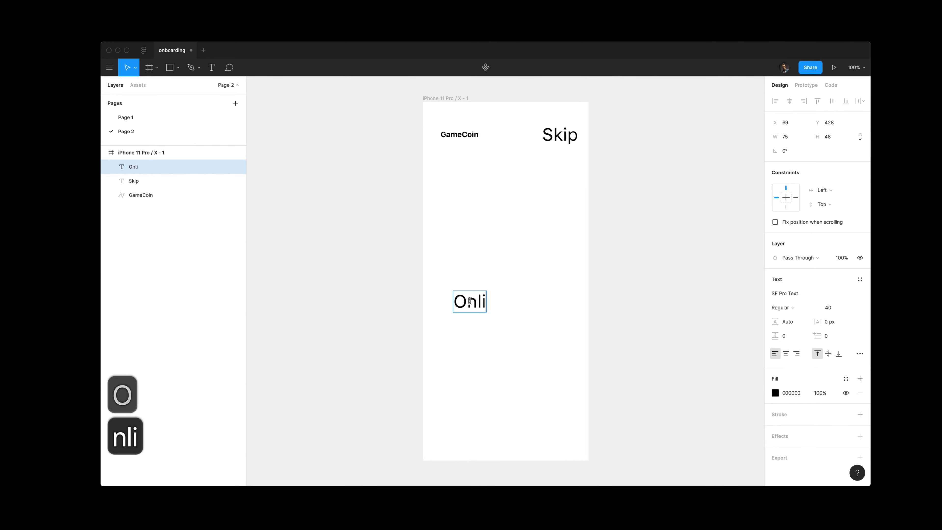
{"action": "type", "text": "ne"}
{"action": "key", "text": "Escape"}
{"action": "left_click_drag", "start_coordinate": [469, 301], "coordinate": [467, 336]}
{"action": "key", "text": "Return"}
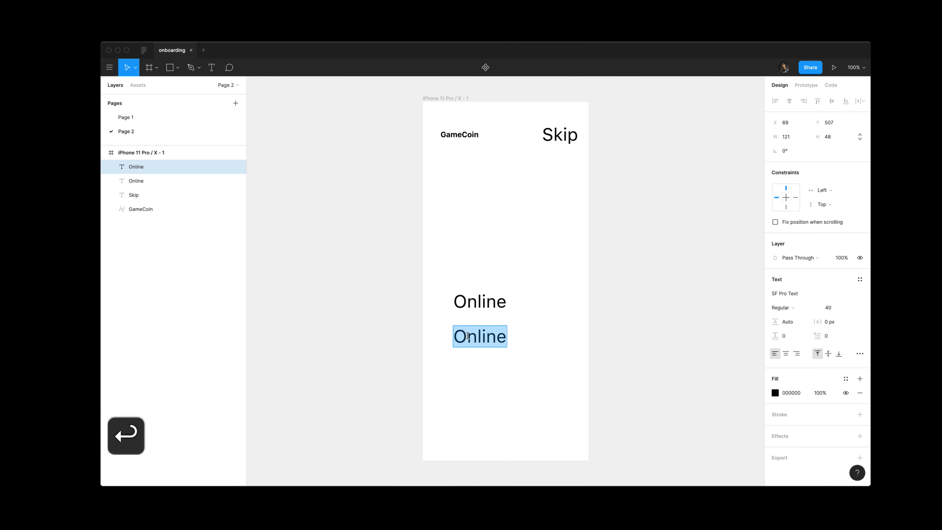
{"action": "type", "text": "Gambling"}
{"action": "key", "text": "Escape"}
Set the "Skip" label to size 14 Semibold and align it with the GameCoin logo.
{"action": "left_click", "coordinate": [567, 137]}
{"action": "type", "text": "1"}
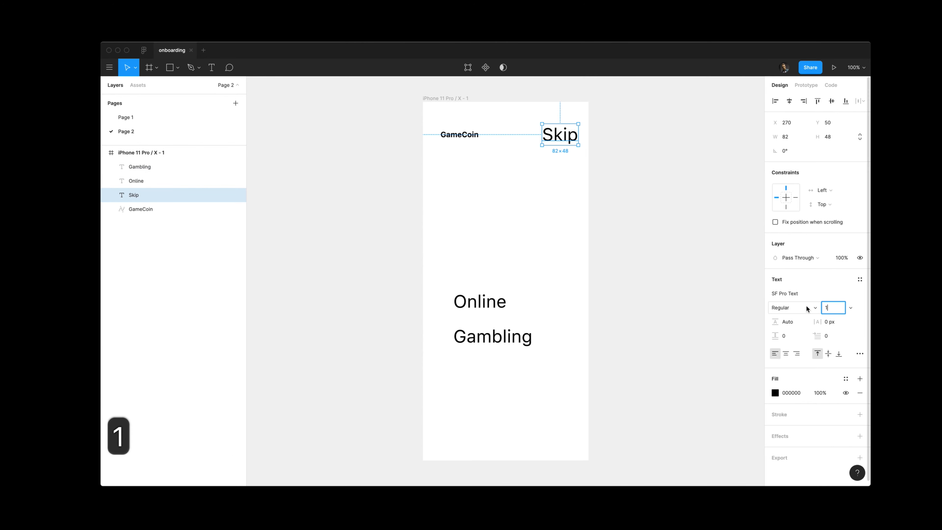
{"action": "type", "text": "4"}
{"action": "left_click", "coordinate": [806, 307]}
{"action": "left_click", "coordinate": [811, 327]}
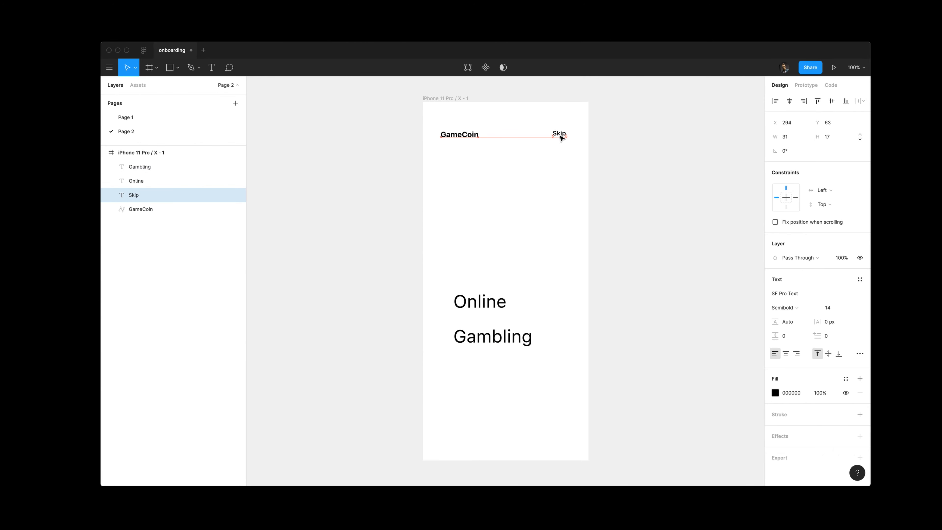
Shift the "Online" and "Gambling" texts together to X 40, in line with the logo's left edge.
{"action": "left_click", "coordinate": [479, 302]}
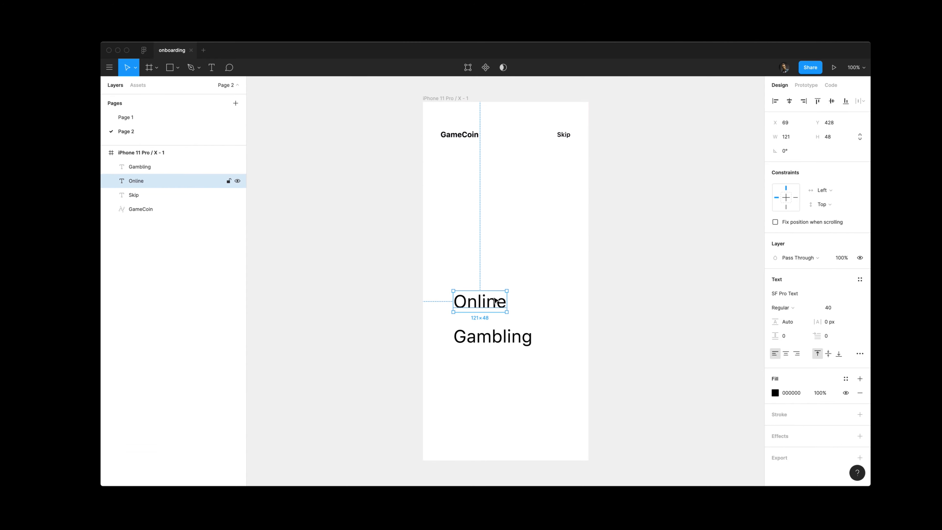
{"action": "left_click", "coordinate": [486, 336], "text": "shift"}
{"action": "key", "text": "alt+Right"}
{"action": "key", "text": "shift+Left"}
{"action": "key", "text": "shift+Left"}
{"action": "key", "text": "shift+Left"}
{"action": "key", "text": "alt+shift+Right"}
{"action": "key", "text": "alt+shift+Left"}
Set the "Online" text's opacity to 30% and make "Gambling" Bold at size 50, moved up to Y 476.
{"action": "left_click", "coordinate": [461, 308]}
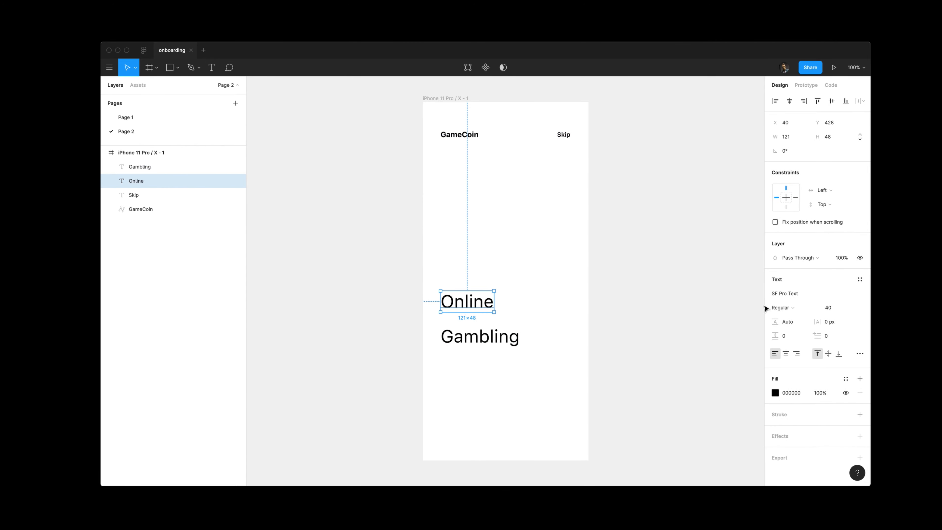
{"action": "key", "text": "3"}
{"action": "left_click", "coordinate": [482, 334]}
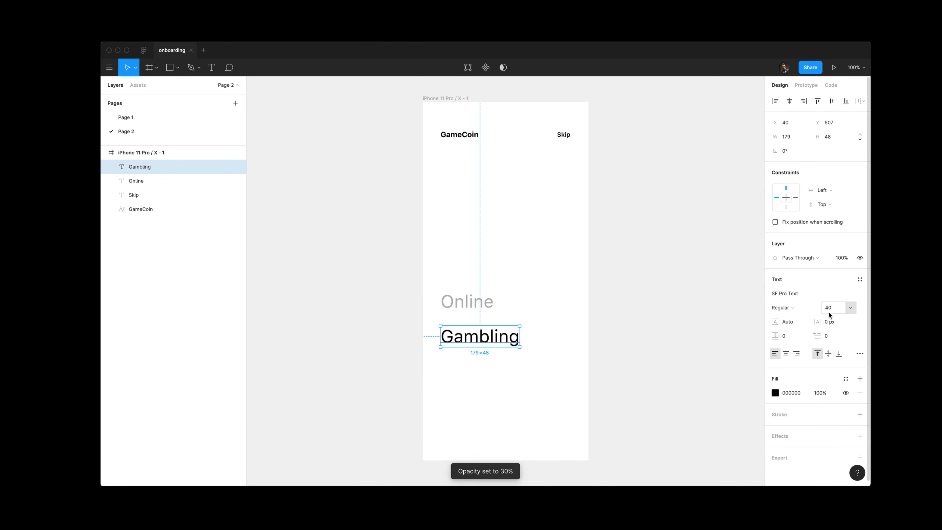
{"action": "type", "text": "50"}
{"action": "key", "text": "Return"}
{"action": "left_click", "coordinate": [782, 307]}
{"action": "left_click", "coordinate": [783, 339]}
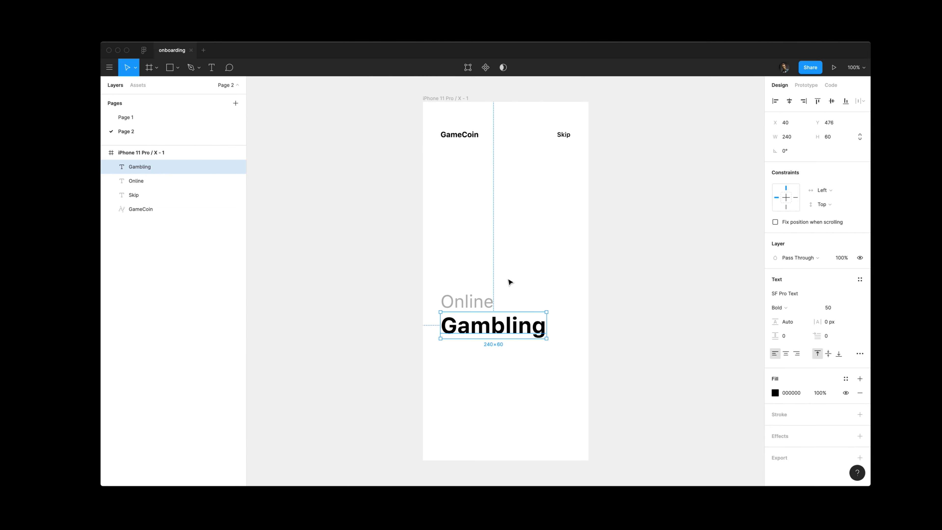
Draw a text box about 241 × 125 below "Gambling" reading "Temporibus autem aut officiis debitis aut rerum necessitatibus".
{"action": "key", "text": "t"}
{"action": "left_click_drag", "start_coordinate": [440, 349], "coordinate": [542, 406]}
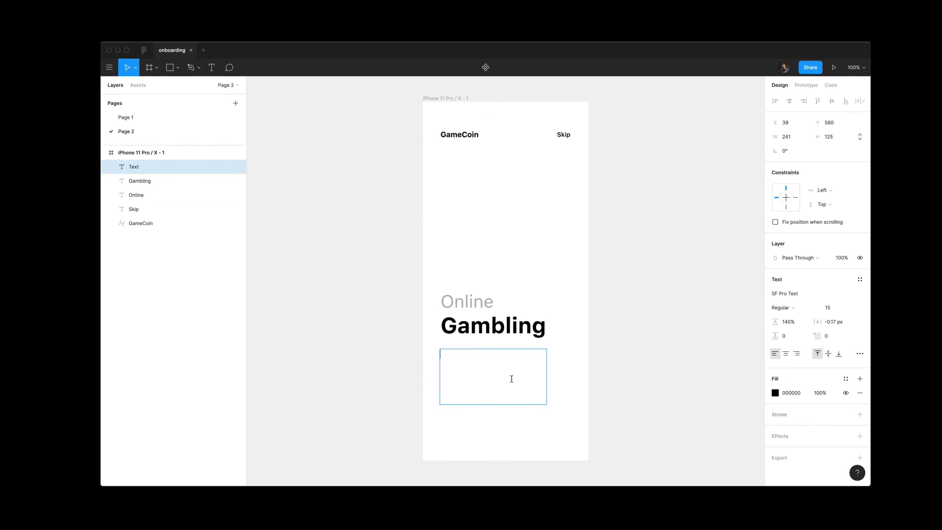
{"action": "type", "text": "Temporibus autem aut officiis debitis aut rerum necessitatibus"}
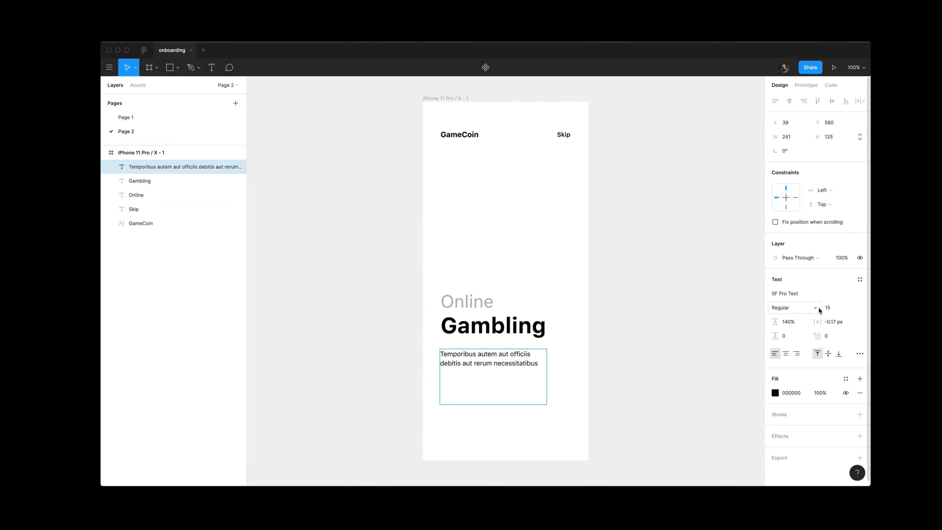
Set the paragraph's letter spacing to 0 and its line height to 150%.
{"action": "type", "text": "0"}
{"action": "double_click", "coordinate": [503, 358]}
{"action": "left_click", "coordinate": [785, 325]}
{"action": "key", "text": "shift+Up"}
{"action": "left_click", "coordinate": [597, 389]}
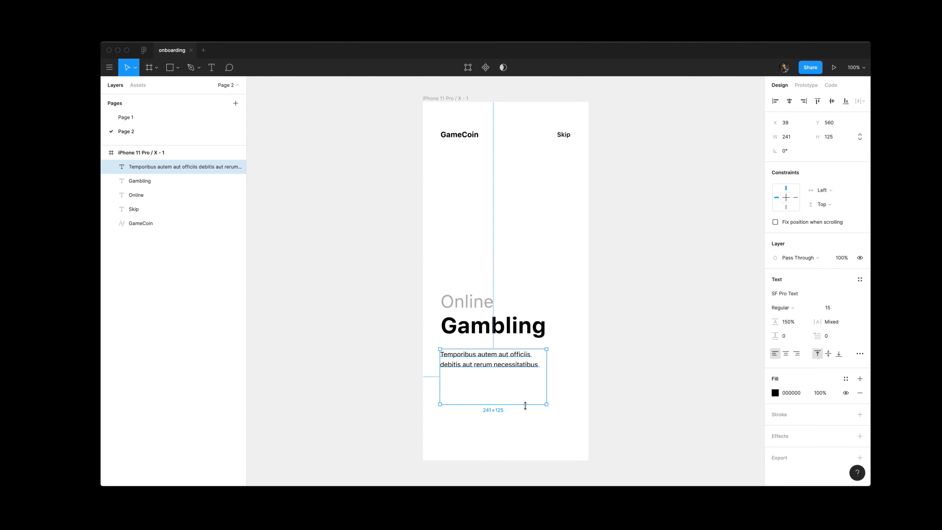
Paste the casino illustration into the frame and position it at X 40, Y 173.
{"action": "left_click", "coordinate": [434, 121]}
{"action": "key", "text": "super+v"}
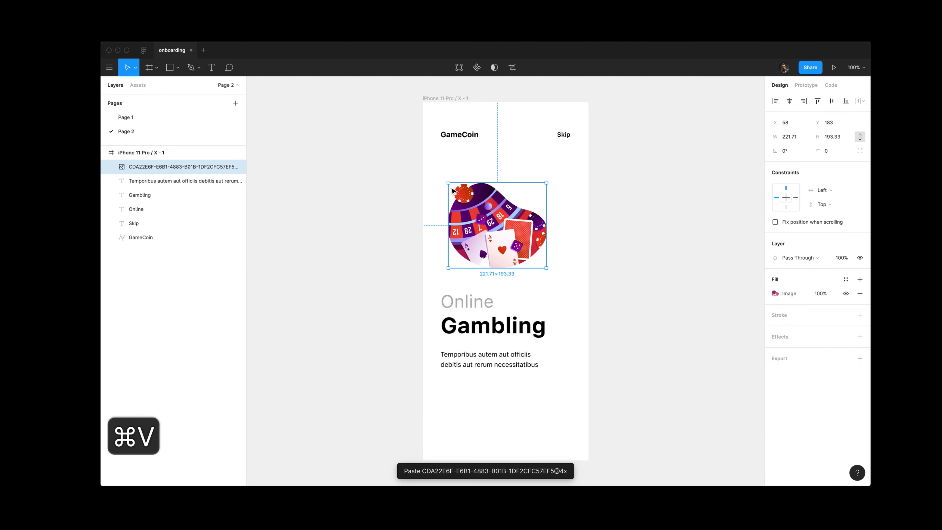
{"action": "key", "text": "alt"}
{"action": "key", "text": "alt+Right"}
{"action": "key", "text": "alt+Right"}
{"action": "key", "text": "shift+Left"}
{"action": "key", "text": "shift+Left"}
{"action": "key", "text": "shift+Up"}
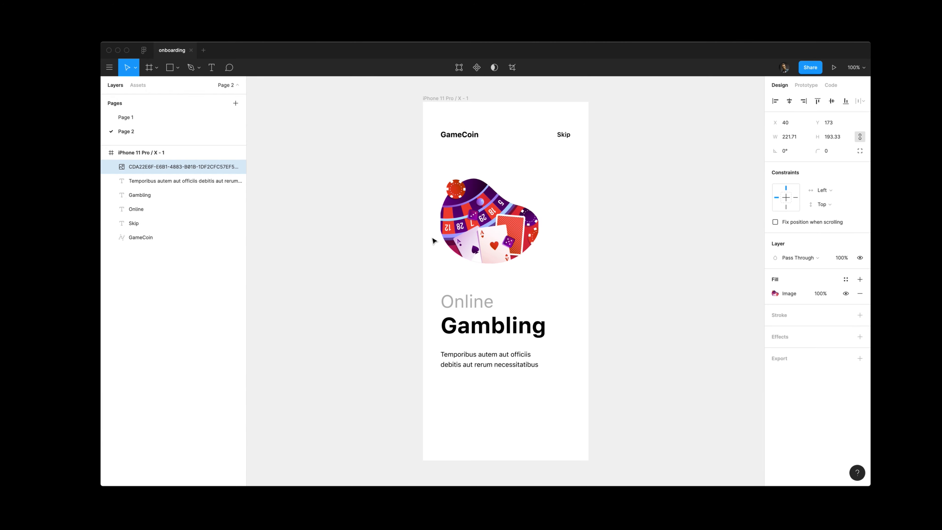
Draw a 9 × 9 square below the paragraph and duplicate it into an evenly spaced row of three.
{"action": "left_click", "coordinate": [394, 328]}
{"action": "mouse_move", "coordinate": [447, 402]}
{"action": "left_mouse_down"}
{"action": "mouse_move", "coordinate": [431, 395]}
{"action": "mouse_move", "coordinate": [459, 387]}
{"action": "left_mouse_up"}
{"action": "double_click", "coordinate": [456, 409]}
{"action": "key", "text": "super+d"}
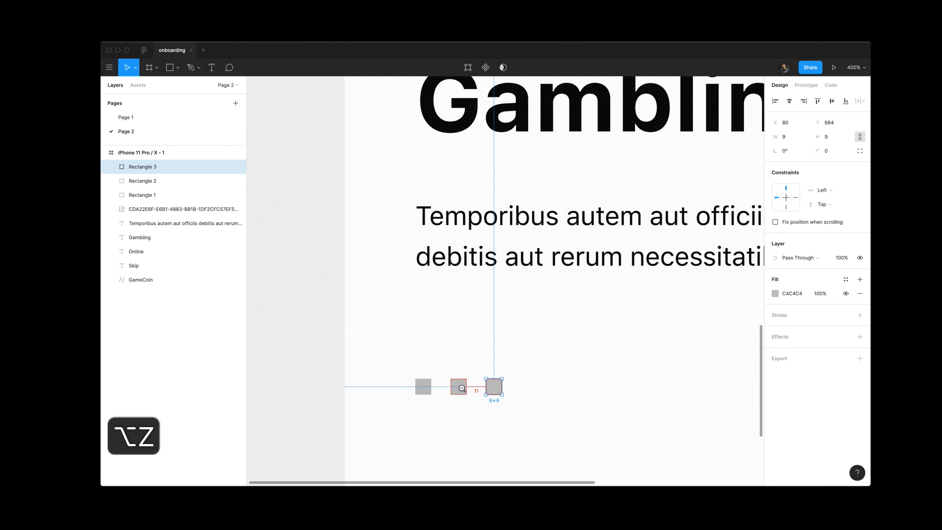
Move the row of three squares down to Y 714.
{"action": "left_click", "coordinate": [461, 265], "text": "alt"}
{"action": "mouse_move", "coordinate": [419, 304]}
{"action": "left_mouse_down"}
{"action": "mouse_move", "coordinate": [494, 349]}
{"action": "mouse_move", "coordinate": [426, 295]}
{"action": "left_mouse_up"}
{"action": "key", "text": "shift+Down"}
{"action": "key", "text": "shift+Down"}
{"action": "key", "text": "shift+Down"}
{"action": "key", "text": "shift+Down"}
{"action": "key", "text": "shift+Down"}
Move the heading and paragraph texts down, with the paragraph at Y 620, and set the paragraph's opacity to 30%.
{"action": "left_click", "coordinate": [492, 355], "text": "alt"}
{"action": "key", "text": "shift+Down"}
{"action": "key", "text": "shift+Down"}
{"action": "key", "text": "shift+Down"}
{"action": "key", "text": "shift+Down"}
{"action": "key", "text": "shift+Down"}
{"action": "key", "text": "shift+Down"}
{"action": "left_click", "coordinate": [468, 371]}
{"action": "key", "text": "5"}
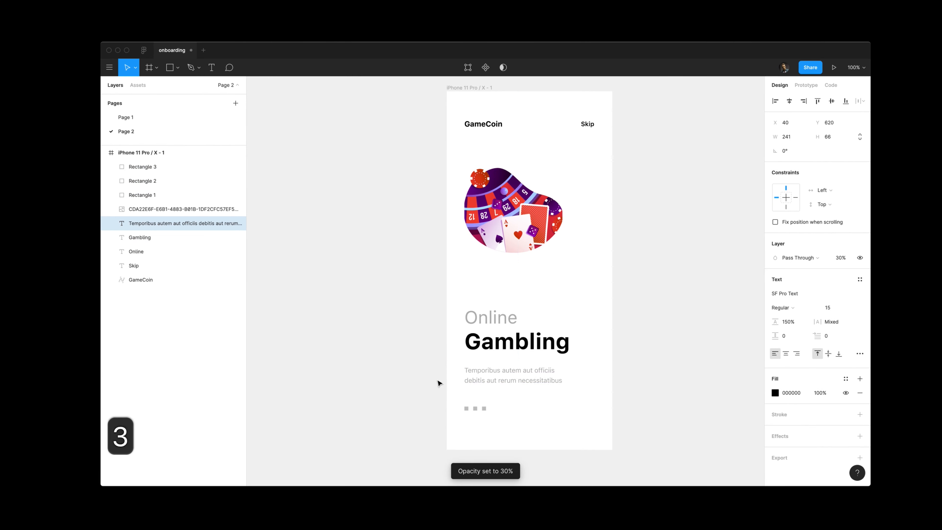
Round the corners of the three small squares with a radius of 3 to make pagination dots.
{"action": "double_click", "coordinate": [493, 416]}
{"action": "left_click_drag", "start_coordinate": [494, 361], "coordinate": [383, 380]}
{"action": "left_click", "coordinate": [835, 152]}
{"action": "key", "text": "Down"}
{"action": "key", "text": "Down"}
{"action": "key", "text": "Down"}
{"action": "key", "text": "Down"}
{"action": "key", "text": "Down"}
{"action": "key", "text": "Down"}
{"action": "scroll", "coordinate": [505, 281], "scroll_direction": "down", "scroll_amount": 4}
{"action": "left_click", "coordinate": [547, 240]}
{"action": "left_click", "coordinate": [829, 152]}
{"action": "key", "text": "Down"}
{"action": "key", "text": "Down"}
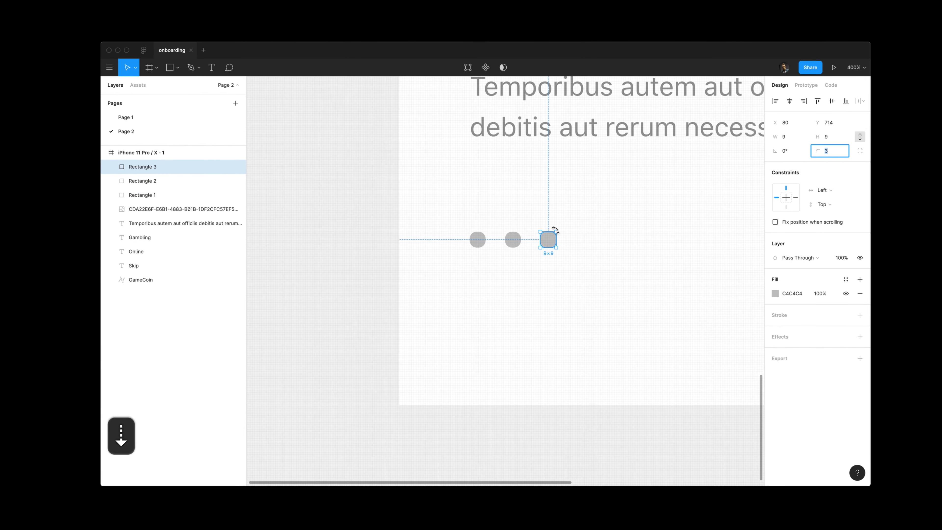
{"action": "left_click", "coordinate": [829, 151]}
{"action": "key", "text": "Down"}
Fill the first pagination dot black and give the other two no fill with a 10% opacity black stroke.
{"action": "left_click_drag", "start_coordinate": [593, 260], "coordinate": [506, 226]}
{"action": "left_click", "coordinate": [846, 329]}
{"action": "key", "text": "super+z"}
{"action": "key", "text": "super+z"}
{"action": "left_click", "coordinate": [775, 329]}
{"action": "left_click_drag", "start_coordinate": [667, 356], "coordinate": [658, 373]}
{"action": "left_click", "coordinate": [846, 329]}
{"action": "left_click", "coordinate": [859, 350]}
{"action": "left_click", "coordinate": [821, 367]}
{"action": "type", "text": "10"}
{"action": "key", "text": "Return"}
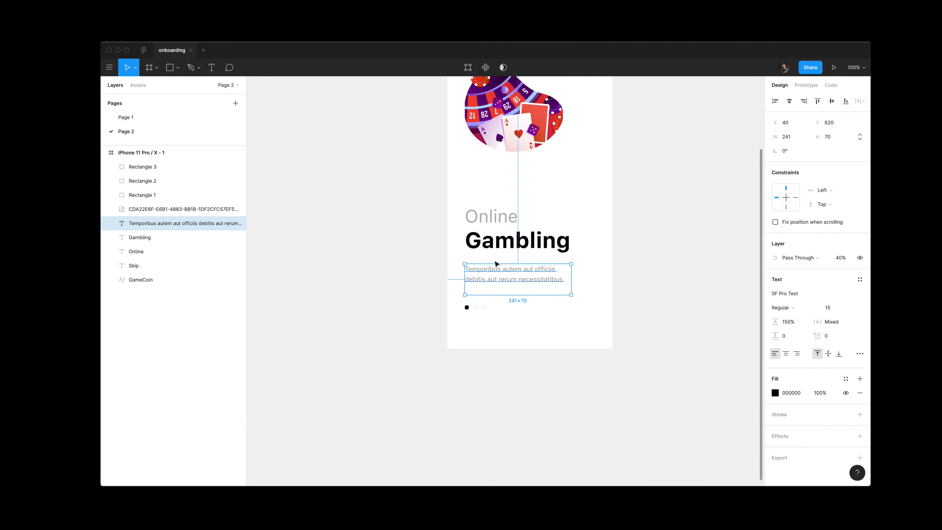
Move the "Online", "Gambling" and paragraph texts up by 10 px together.
{"action": "left_click_drag", "start_coordinate": [450, 233], "coordinate": [521, 274]}
{"action": "key", "text": "shift+Up"}
{"action": "key", "text": "shift+Down"}
{"action": "left_click_drag", "start_coordinate": [423, 215], "coordinate": [499, 265]}
{"action": "key", "text": "shift+Up"}
{"action": "scroll", "coordinate": [524, 286], "scroll_direction": "up", "scroll_amount": 3}
{"action": "scroll", "coordinate": [524, 286], "scroll_direction": "right", "scroll_amount": 3}
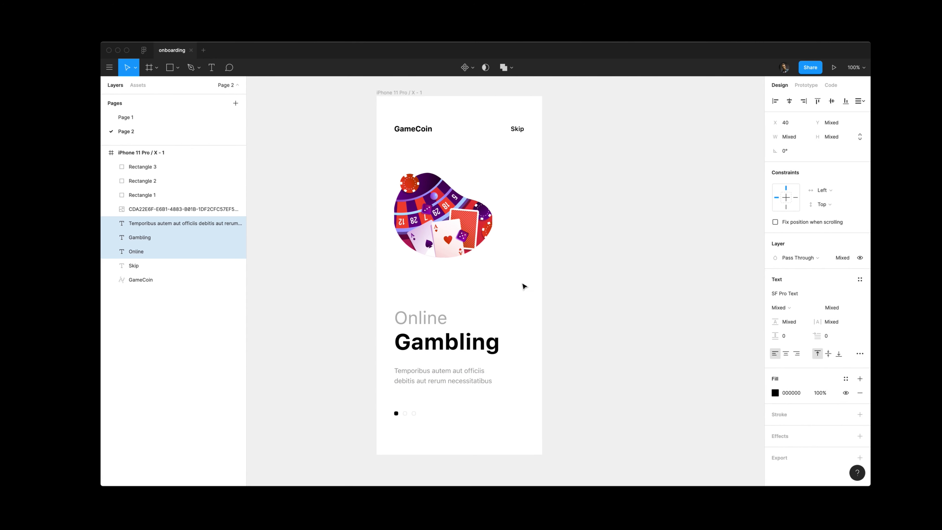
Draw a 15 × 812 vertical rectangle along the frame's right edge at X 362.
{"action": "left_click", "coordinate": [537, 198]}
{"action": "left_click_drag", "start_coordinate": [512, 95], "coordinate": [521, 454]}
{"action": "key", "text": "Right"}
{"action": "key", "text": "Right"}
Fill the vertical strip with the dark purple 700C87, after sampling a colour from the illustration.
{"action": "key", "text": "ctrl+c"}
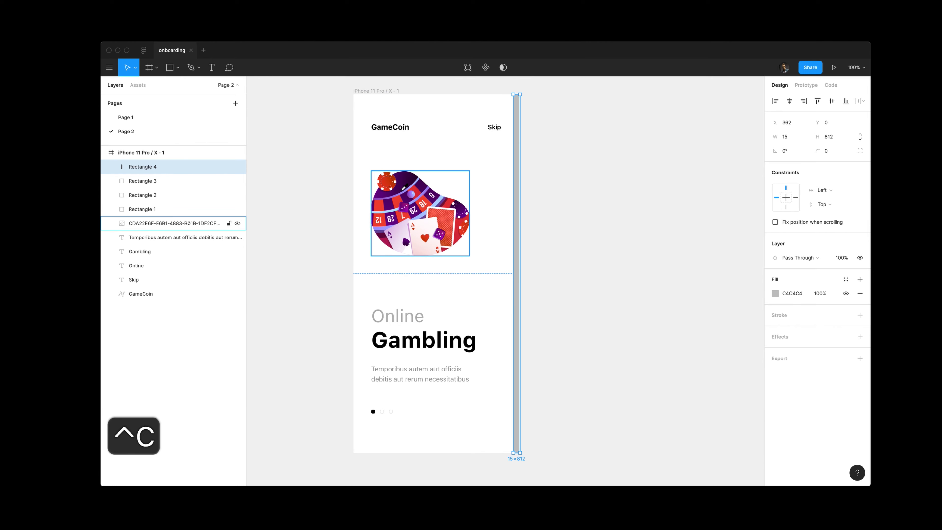
{"action": "left_click", "coordinate": [402, 189]}
{"action": "left_click", "coordinate": [545, 243]}
{"action": "left_click", "coordinate": [516, 264]}
{"action": "left_click", "coordinate": [775, 294]}
{"action": "left_click", "coordinate": [745, 297]}
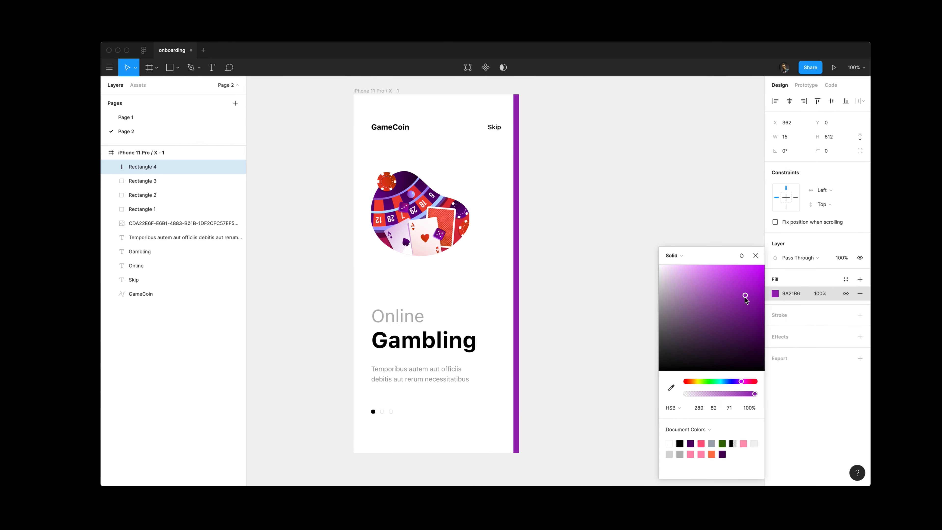
{"action": "left_click", "coordinate": [586, 262]}
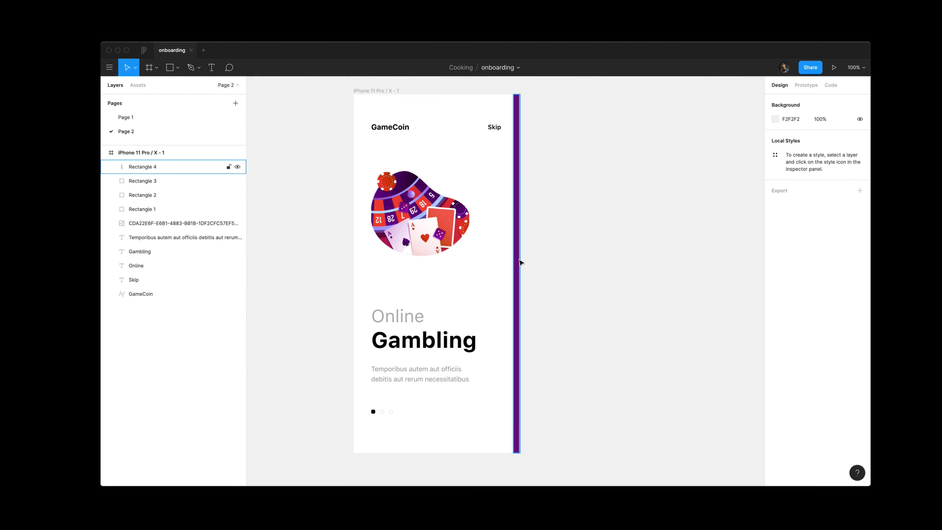
Edit the purple strip as a vector and add anchor points around the middle of its left edge.
{"action": "left_click", "coordinate": [519, 262]}
{"action": "key", "text": "Return"}
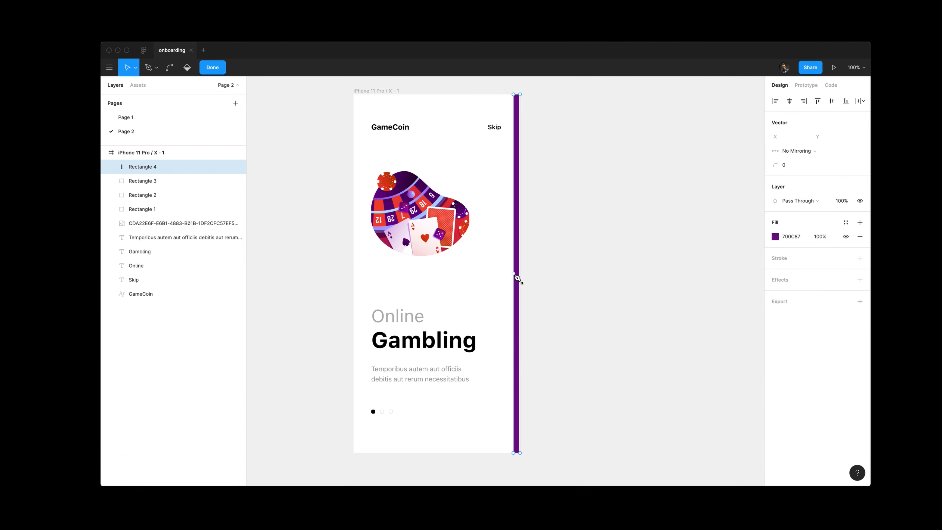
{"action": "key", "text": "p"}
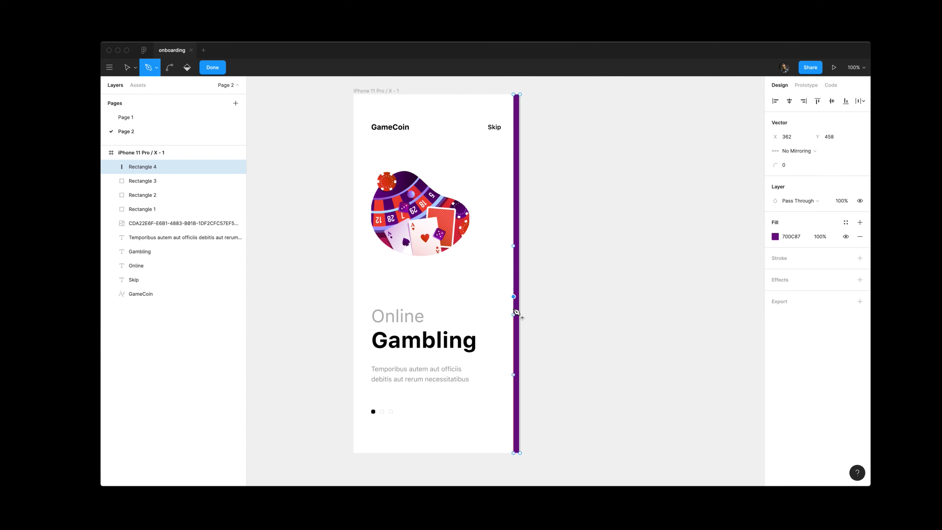
{"action": "key", "text": "super+z"}
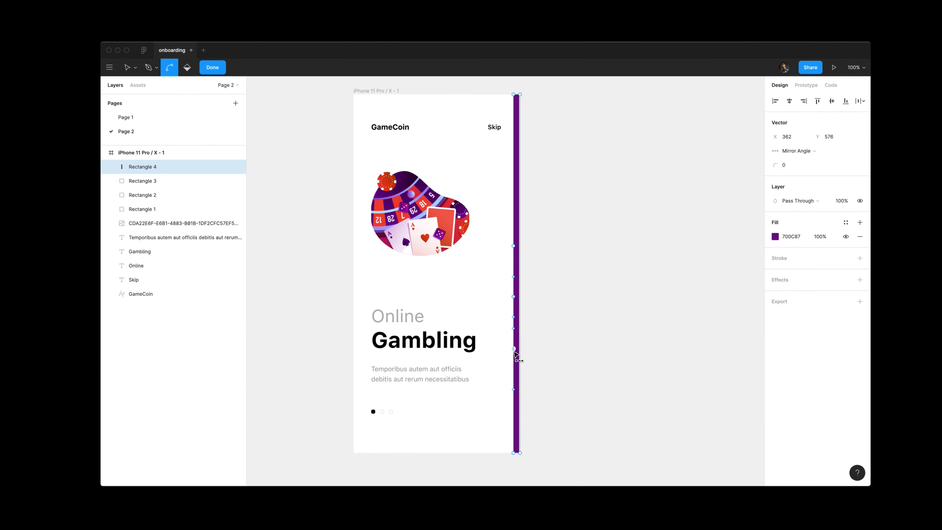
Pull the strip's middle anchor point left and smooth it to form a rounded liquid wave bulge.
{"action": "left_click_drag", "start_coordinate": [514, 297], "coordinate": [497, 297]}
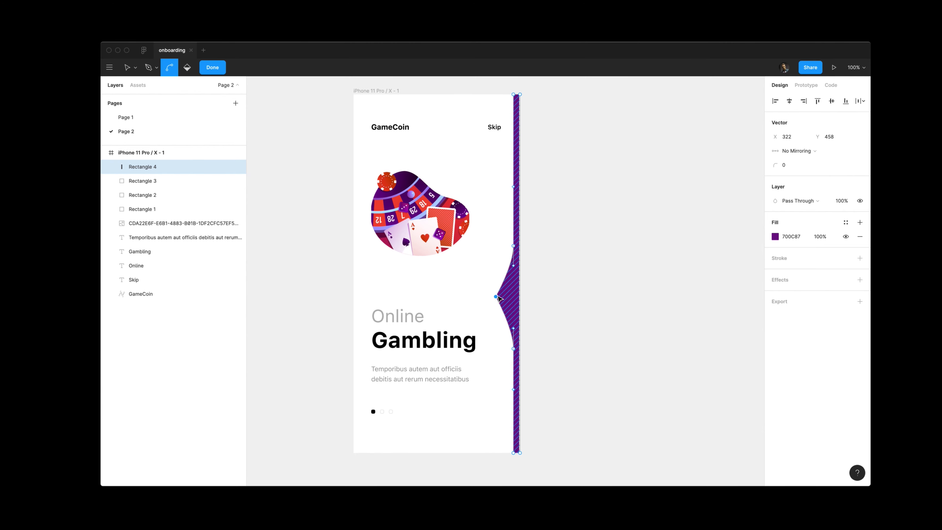
{"action": "key", "text": "shift+Left"}
{"action": "key", "text": "shift+Left"}
{"action": "key", "text": "shift+Left"}
{"action": "key", "text": "Escape"}
{"action": "key", "text": "super+z"}
{"action": "key", "text": "Escape"}
{"action": "key", "text": "Escape"}
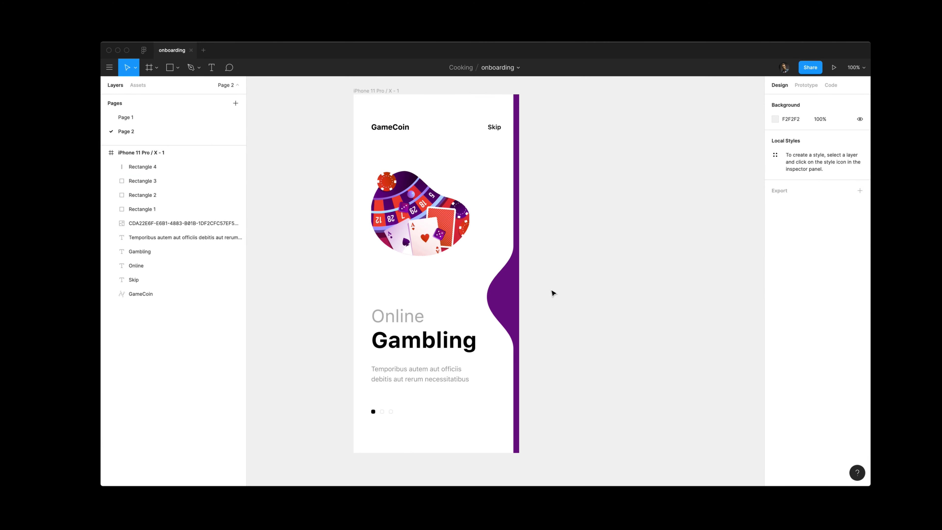
Move the heading, paragraph and three pagination dots down together, placing "Gambling" at Y 543.
{"action": "left_click_drag", "start_coordinate": [327, 311], "coordinate": [412, 417]}
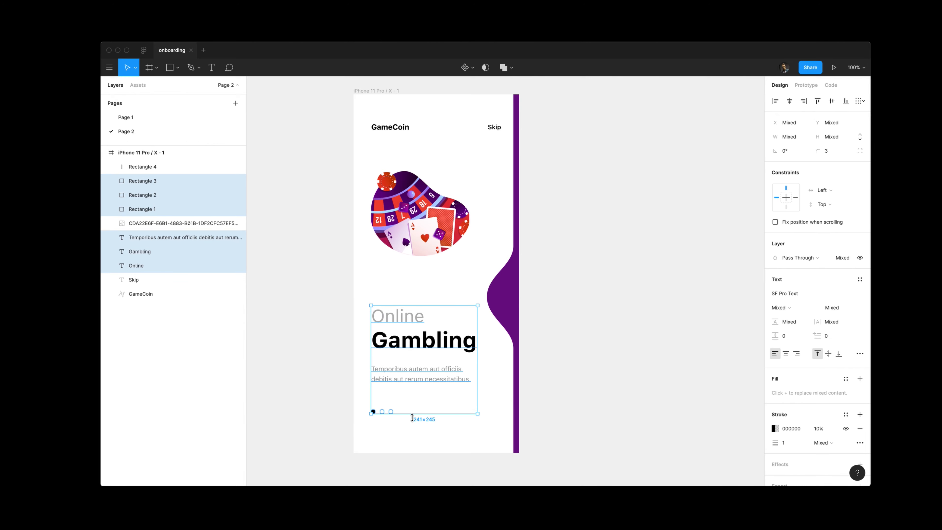
{"action": "key", "text": "shift+Down"}
{"action": "key", "text": "shift+Down"}
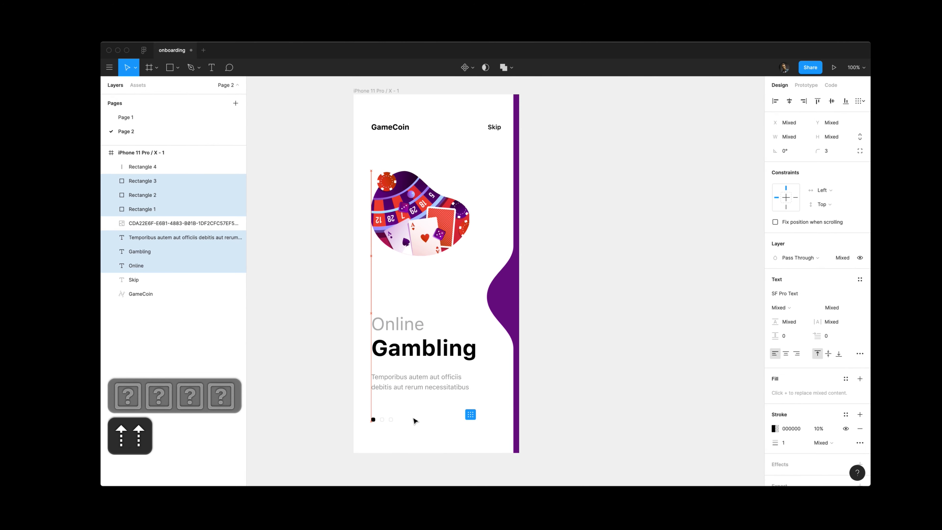
{"action": "left_click", "coordinate": [537, 358]}
{"action": "left_click", "coordinate": [500, 130]}
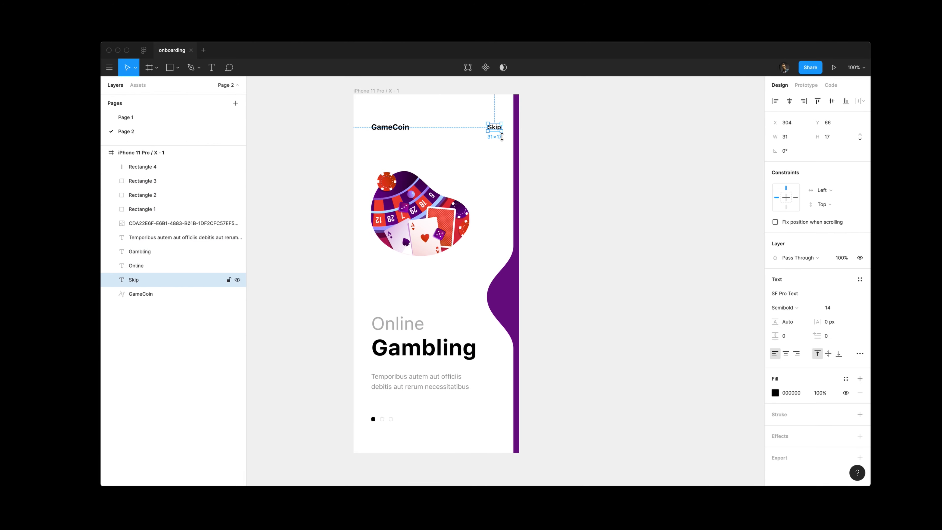
{"action": "left_click", "coordinate": [555, 181]}
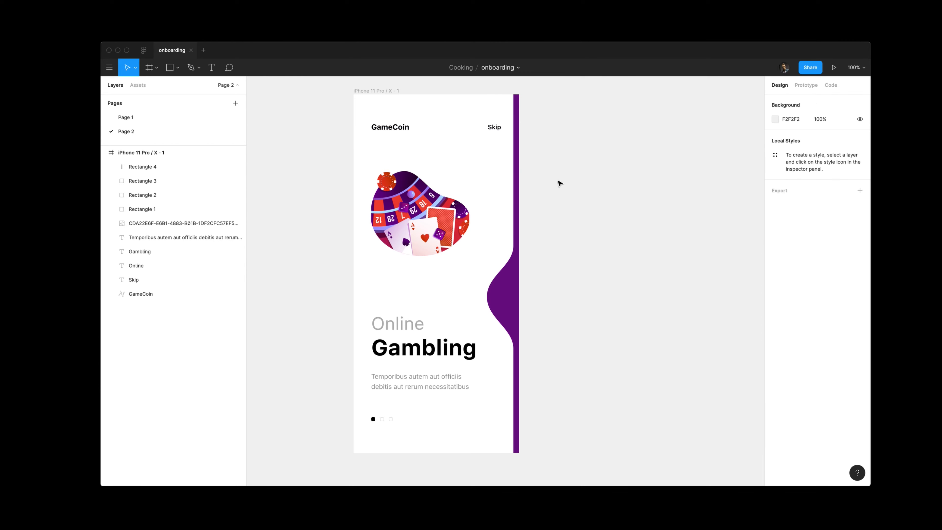
{"action": "left_click", "coordinate": [462, 355]}
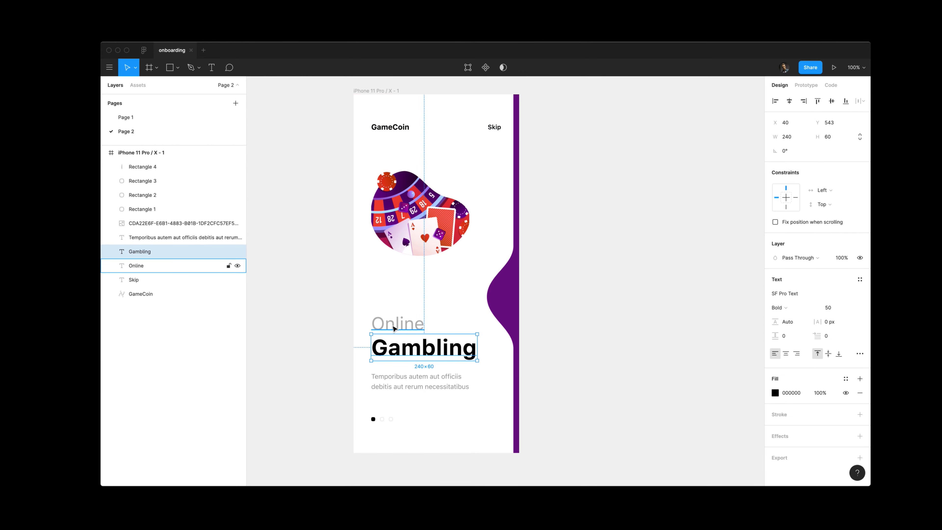
Move the "Online" and "Gambling" headings and the paragraph up together by 20 px.
{"action": "left_click", "coordinate": [394, 328], "text": "shift"}
{"action": "left_click", "coordinate": [396, 387], "text": "shift"}
{"action": "key", "text": "shift+Up"}
{"action": "key", "text": "shift+Up"}
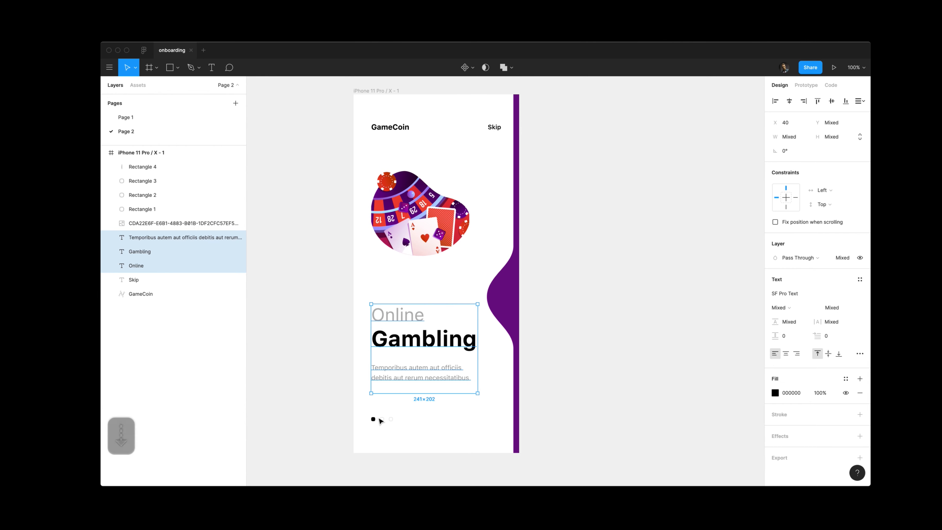
Nudge the three pagination dots up together to Y 728.
{"action": "left_click", "coordinate": [373, 419]}
{"action": "left_click_drag", "start_coordinate": [406, 427], "coordinate": [413, 444]}
{"action": "key", "text": "Up"}
{"action": "key", "text": "Up"}
{"action": "key", "text": "Up"}
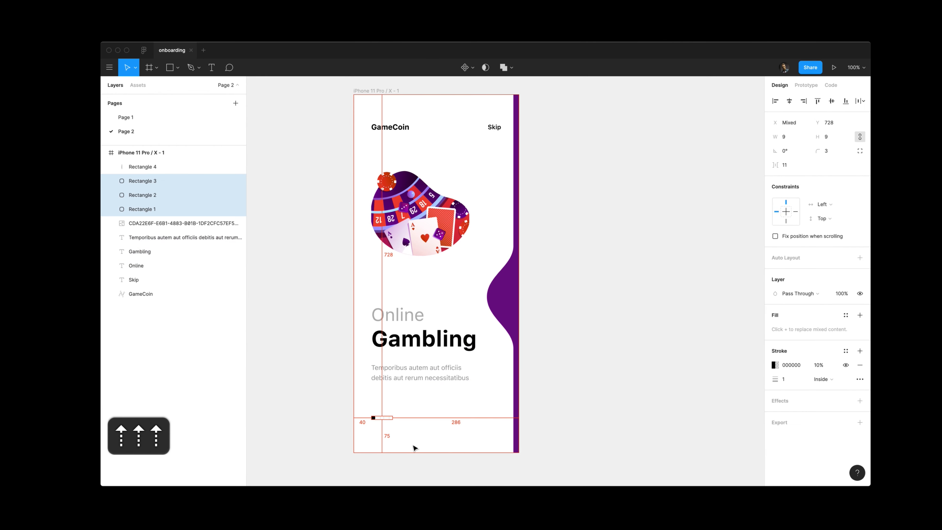
{"action": "left_click", "coordinate": [551, 413]}
Draw a 45 × 45 px circle on the purple wave bulge at X 313, Y 432.
{"action": "key", "text": "z"}
{"action": "double_click", "coordinate": [513, 287]}
{"action": "key", "text": "o"}
{"action": "mouse_move", "coordinate": [445, 282]}
{"action": "left_mouse_down"}
{"action": "mouse_move", "coordinate": [504, 359]}
{"action": "mouse_move", "coordinate": [477, 329]}
{"action": "left_mouse_up"}
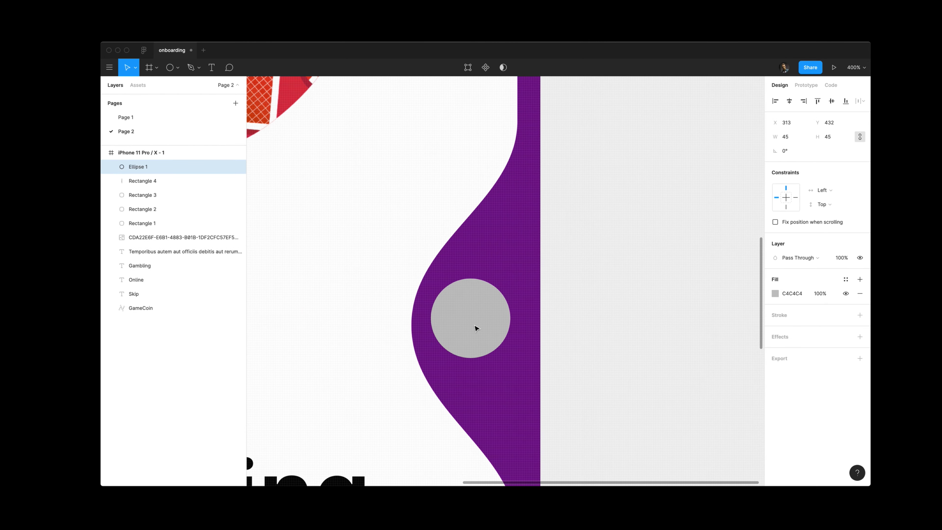
Hide the circle's fill, give it a white inside stroke of 1, and set its layer opacity to 30%.
{"action": "left_click", "coordinate": [844, 293]}
{"action": "left_click", "coordinate": [859, 315]}
{"action": "left_click", "coordinate": [775, 329]}
{"action": "left_click_drag", "start_coordinate": [676, 286], "coordinate": [655, 262]}
{"action": "key", "text": "Escape"}
{"action": "key", "text": "3"}
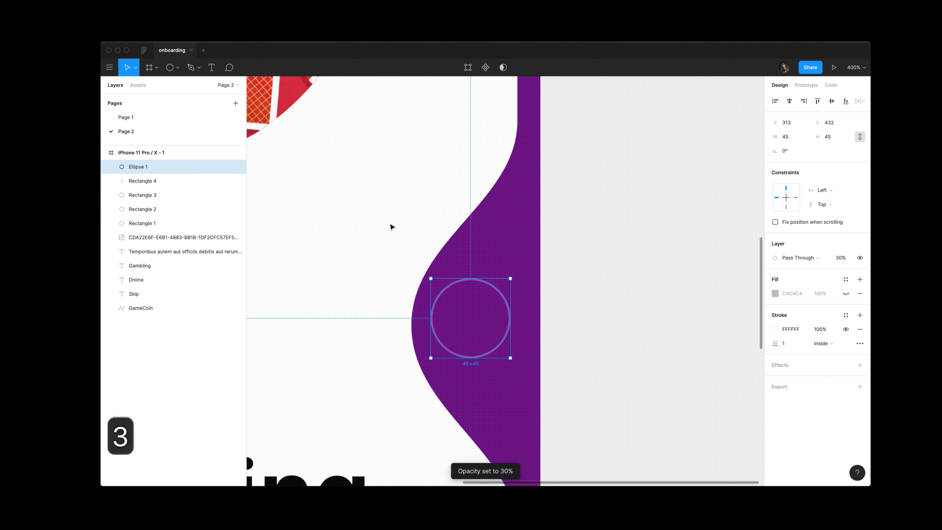
{"action": "left_click", "coordinate": [384, 219]}
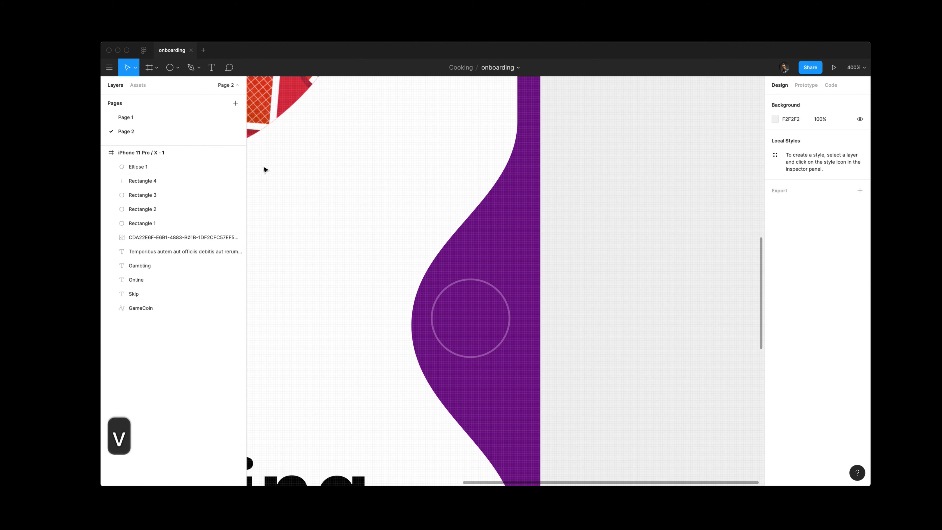
Draw a right-pointing chevron of 6.5 × 13 px with the Pen tool and nudge it inside the circle to X 332.5, Y 447.
{"action": "left_click", "coordinate": [454, 307]}
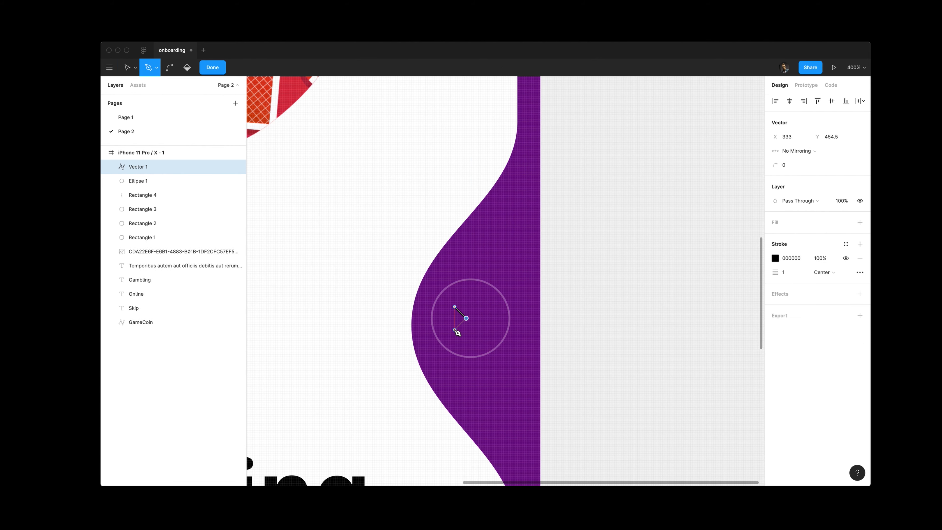
{"action": "key", "text": "Escape"}
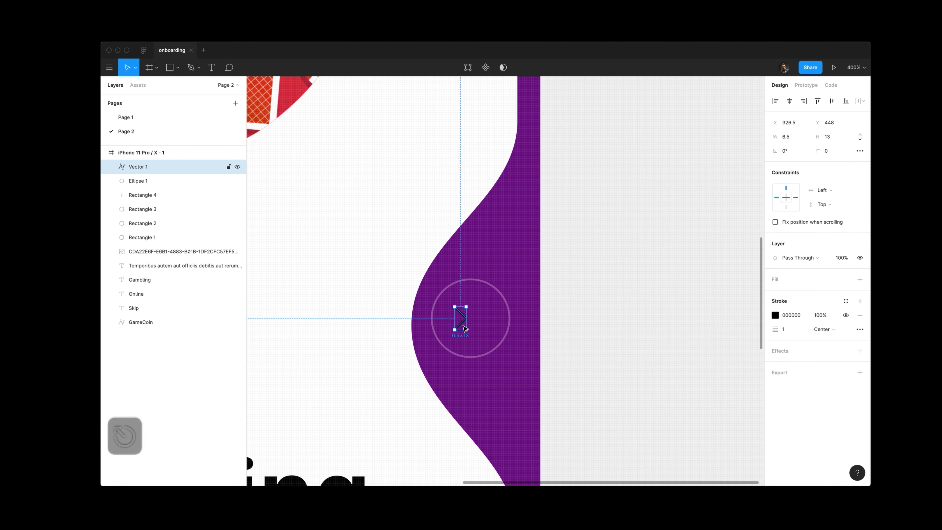
{"action": "key", "text": "shift+Right"}
{"action": "key", "text": "Left"}
{"action": "key", "text": "Up"}
{"action": "key", "text": "Left"}
{"action": "key", "text": "Up"}
{"action": "key", "text": "Left"}
{"action": "key", "text": "Left"}
{"action": "key", "text": "Down"}
Give the chevron a white FFFFFF stroke with a weight of 2.
{"action": "key", "text": "ctrl+c"}
{"action": "left_click", "coordinate": [408, 261]}
{"action": "type", "text": "2"}
{"action": "left_click", "coordinate": [627, 338]}
{"action": "left_click", "coordinate": [472, 319]}
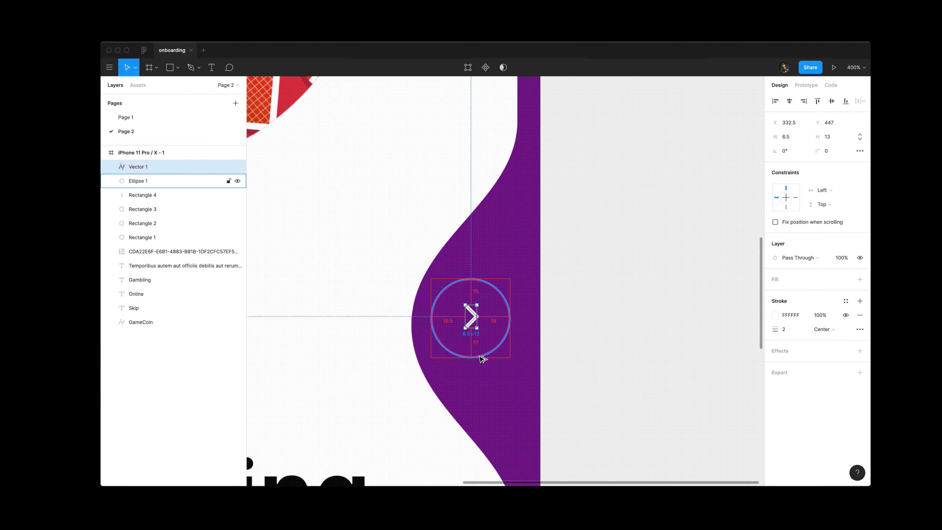
Replace the first frame's casino illustration with the pasted game controller image, placed at X 26, Y 163.
{"action": "scroll", "coordinate": [482, 358], "scroll_direction": "down", "scroll_amount": 5}
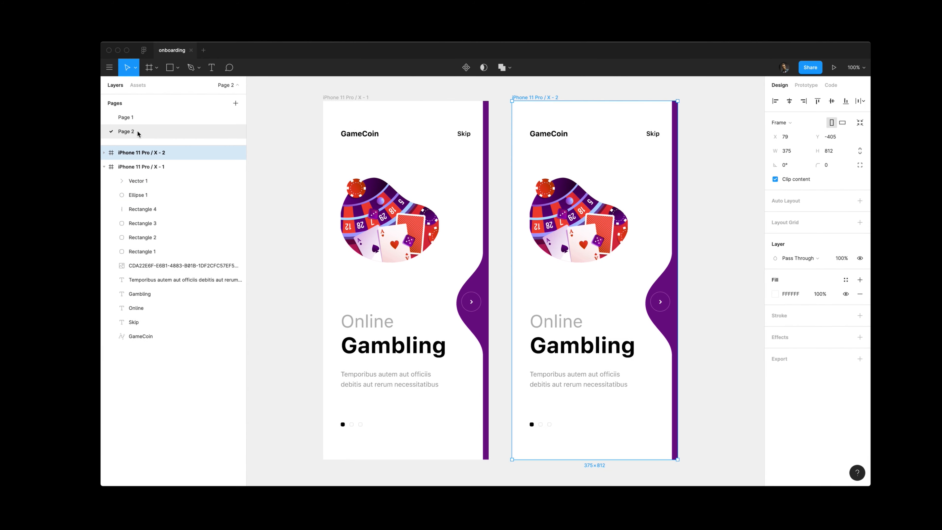
{"action": "left_click", "coordinate": [361, 97]}
{"action": "key", "text": "ctrl+v"}
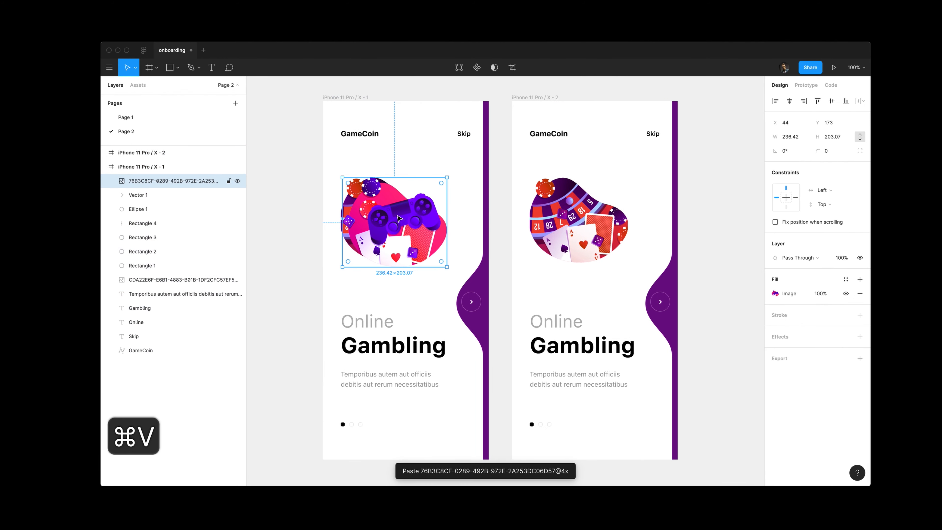
{"action": "left_click_drag", "start_coordinate": [397, 222], "coordinate": [389, 218]}
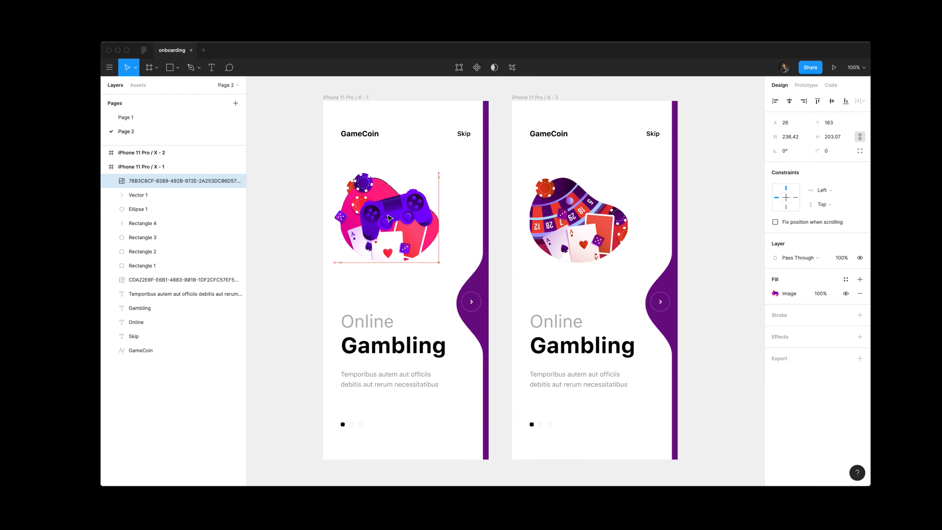
{"action": "left_click", "coordinate": [195, 280]}
{"action": "key", "text": "BackSpace"}
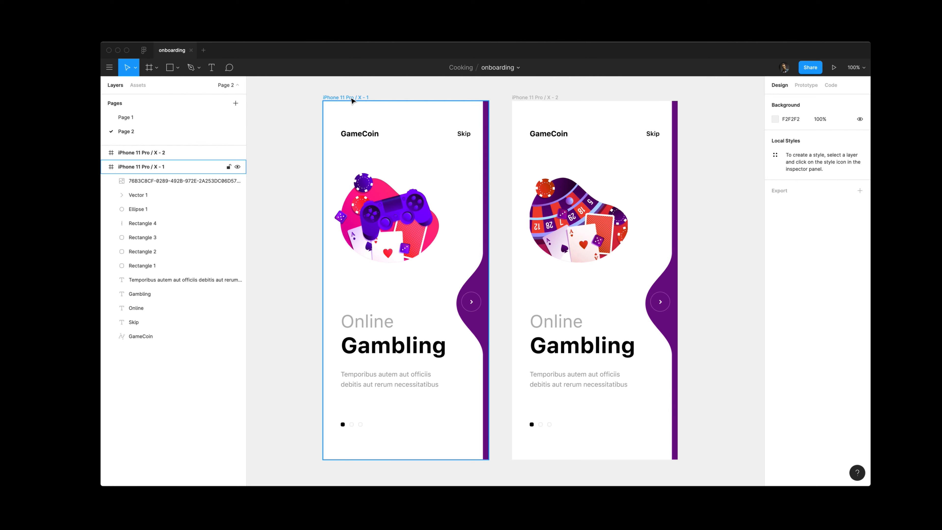
Fill the first frame's background with the purple 700C87 sampled from its liquid strip.
{"action": "left_click", "coordinate": [351, 98]}
{"action": "key", "text": "ctrl+c"}
{"action": "left_click", "coordinate": [486, 168]}
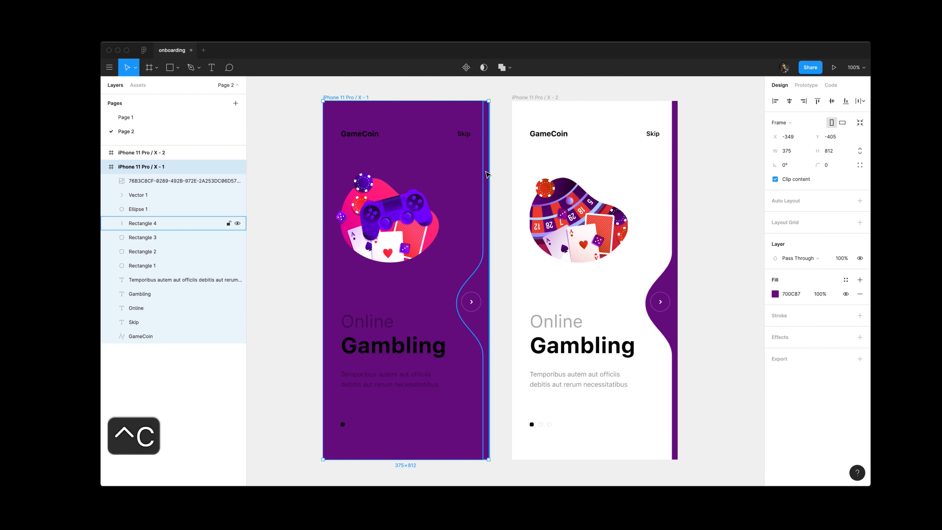
Recolour the first frame's "Online" and "Gambling" with pink sampled from the illustration, lightened to FF75C6.
{"action": "left_click", "coordinate": [398, 347]}
{"action": "left_click", "coordinate": [383, 327], "text": "shift"}
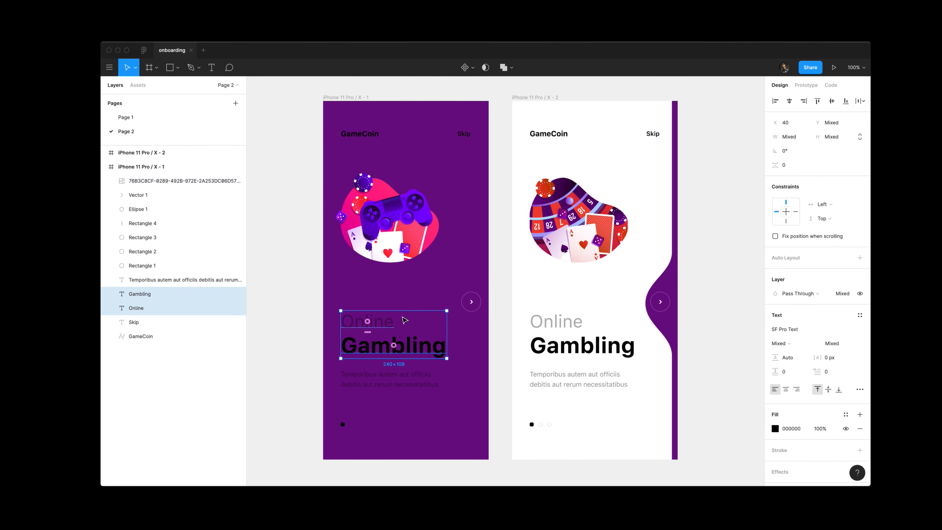
{"action": "key", "text": "ctrl+c"}
{"action": "left_click", "coordinate": [355, 209]}
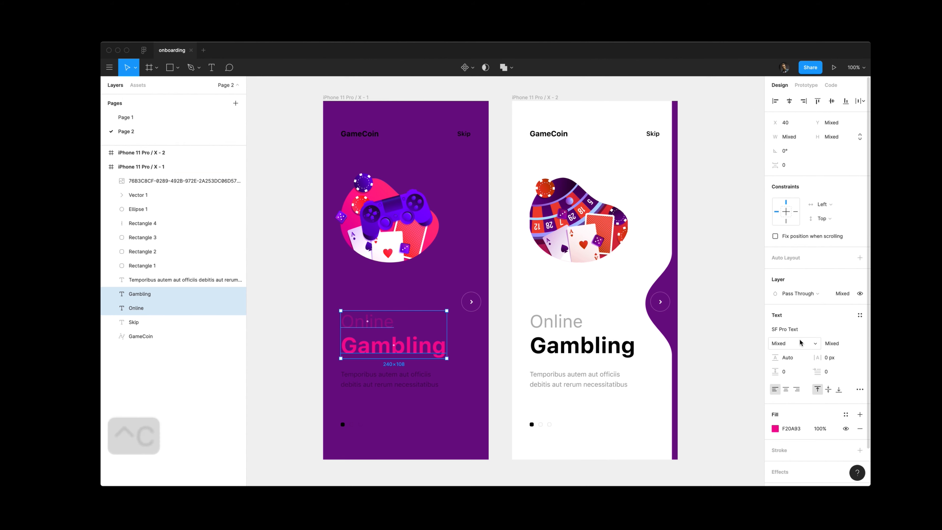
{"action": "left_click", "coordinate": [774, 428]}
{"action": "left_click_drag", "start_coordinate": [743, 273], "coordinate": [729, 265]}
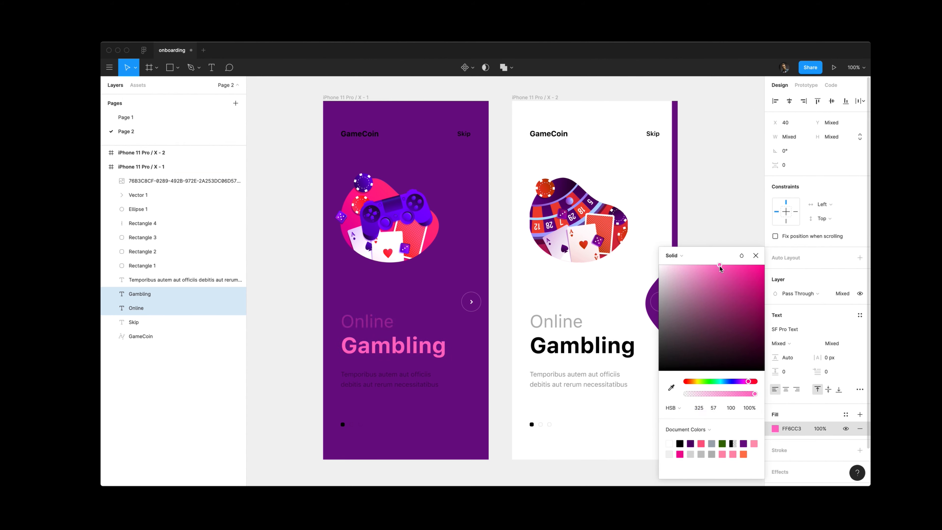
{"action": "left_click", "coordinate": [282, 320]}
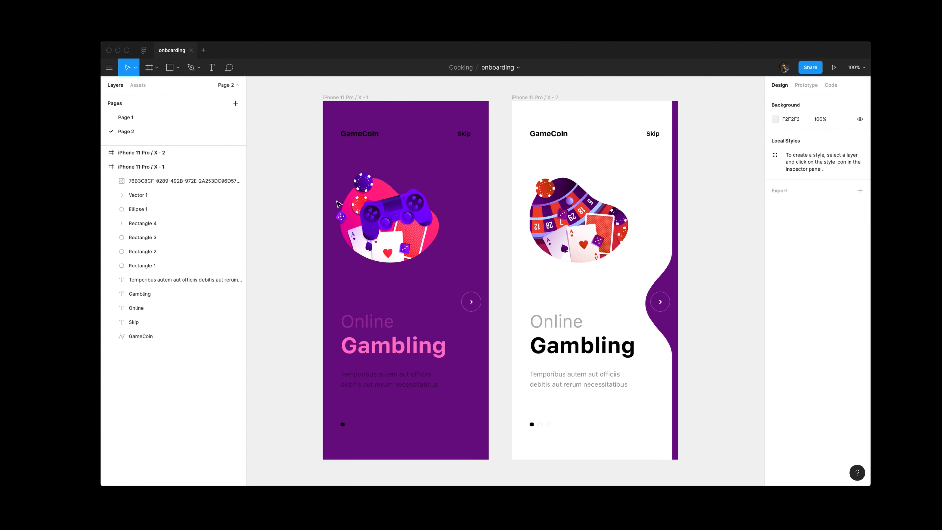
Recolour the first frame's "GameCoin" with sampled white and its "Skip" with the pink sampled from "Gambling".
{"action": "left_click", "coordinate": [355, 137]}
{"action": "key", "text": "ctrl+c"}
{"action": "left_click", "coordinate": [532, 152]}
{"action": "left_click", "coordinate": [464, 134]}
{"action": "key", "text": "ctrl+c"}
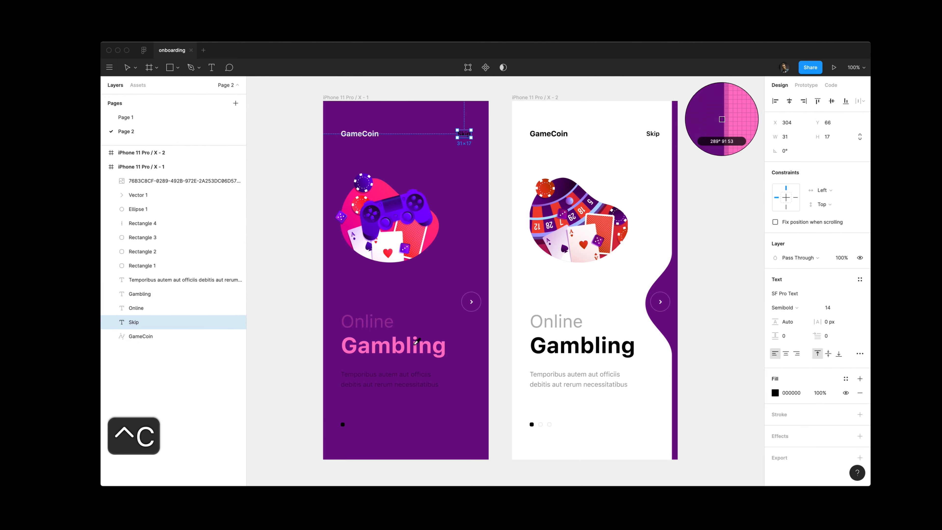
{"action": "left_click", "coordinate": [408, 349]}
Set the opacity of the first frame's "Online" to 100% and fill its liquid strip with a sampled orange-red.
{"action": "left_click", "coordinate": [374, 325]}
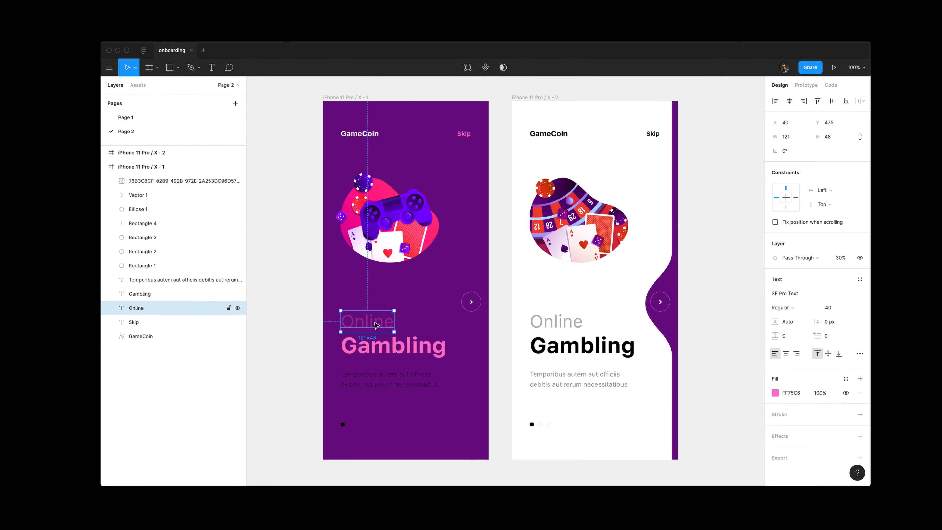
{"action": "key", "text": "0"}
{"action": "left_click", "coordinate": [470, 320]}
{"action": "key", "text": "ctrl+c"}
Recolour the first frame's paragraph text with the pink sampled from "Gambling".
{"action": "left_click", "coordinate": [427, 375]}
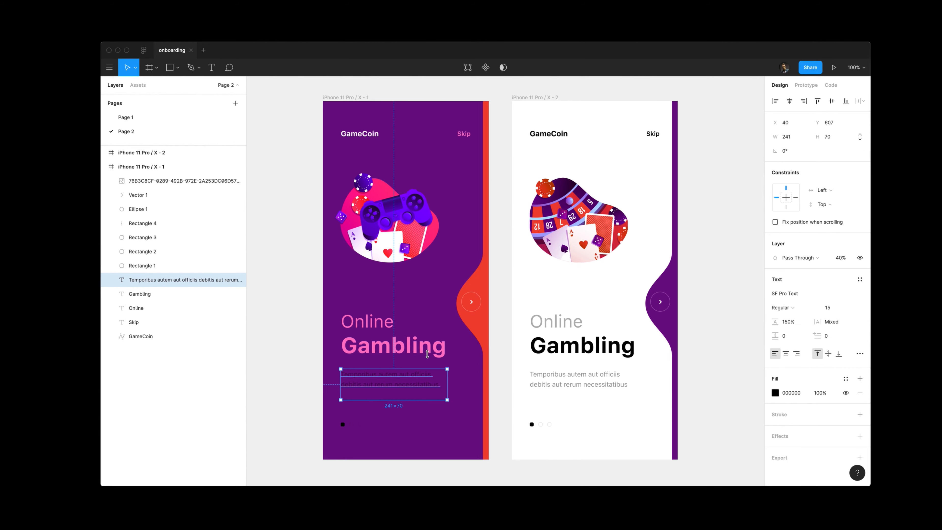
{"action": "key", "text": "ctrl+c"}
{"action": "left_click", "coordinate": [426, 345]}
{"action": "left_click", "coordinate": [355, 414]}
Recolour the first frame's filled pagination dot pink and the other two dots' outlines white using sampled colours.
{"action": "left_click", "coordinate": [343, 424]}
{"action": "key", "text": "ctrl+c"}
{"action": "left_click", "coordinate": [375, 347]}
{"action": "key", "text": "ctrl+c"}
{"action": "left_click", "coordinate": [519, 301]}
{"action": "left_click", "coordinate": [410, 410]}
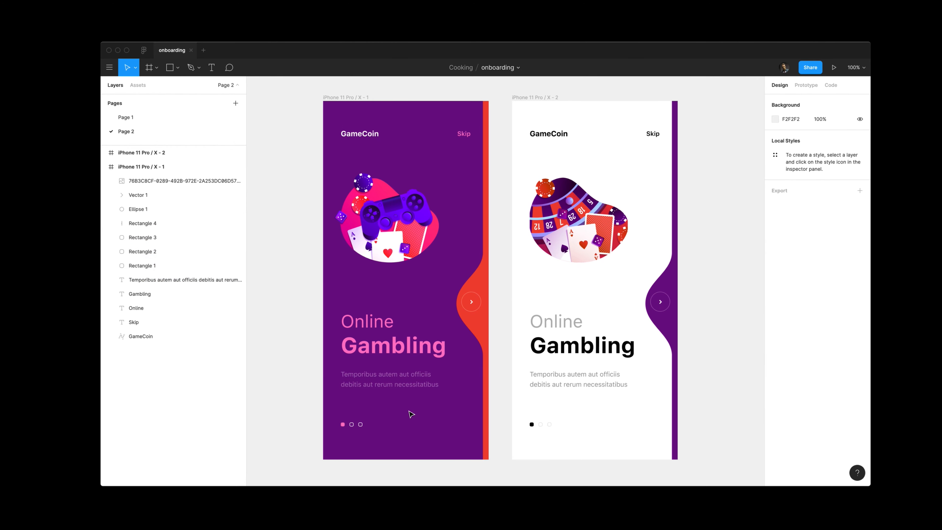
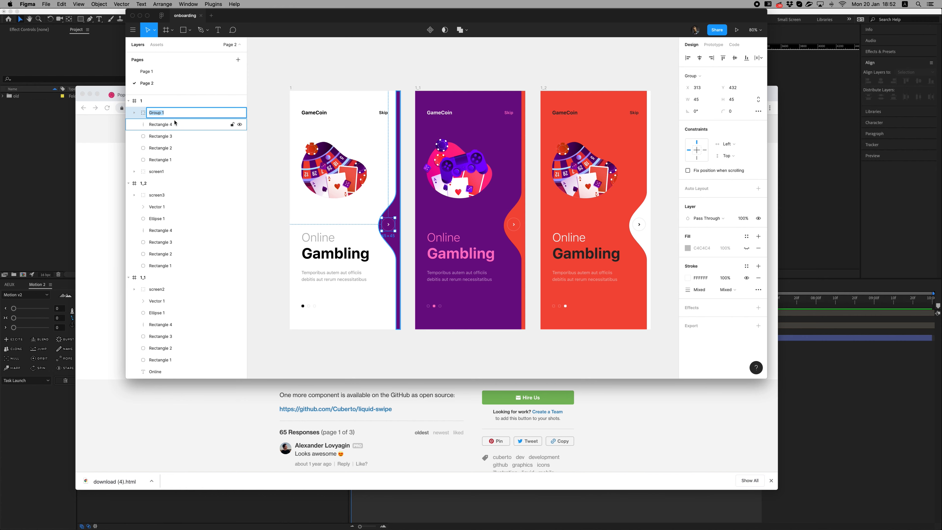
Rename the arrow button group "circle" and export it as a 2x PNG into the liquid-onboarding folder.
{"action": "type", "text": "circle"}
{"action": "key", "text": "Return"}
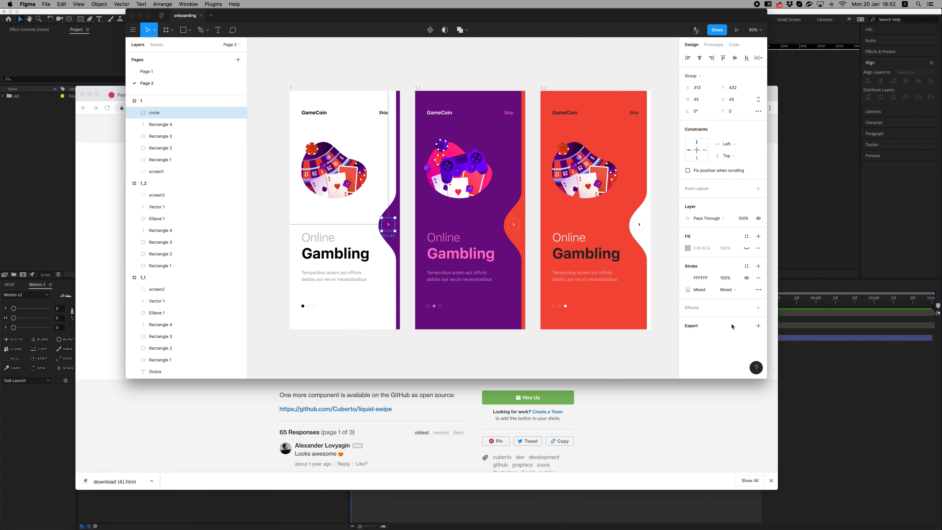
{"action": "left_click", "coordinate": [743, 327]}
{"action": "left_click", "coordinate": [748, 350]}
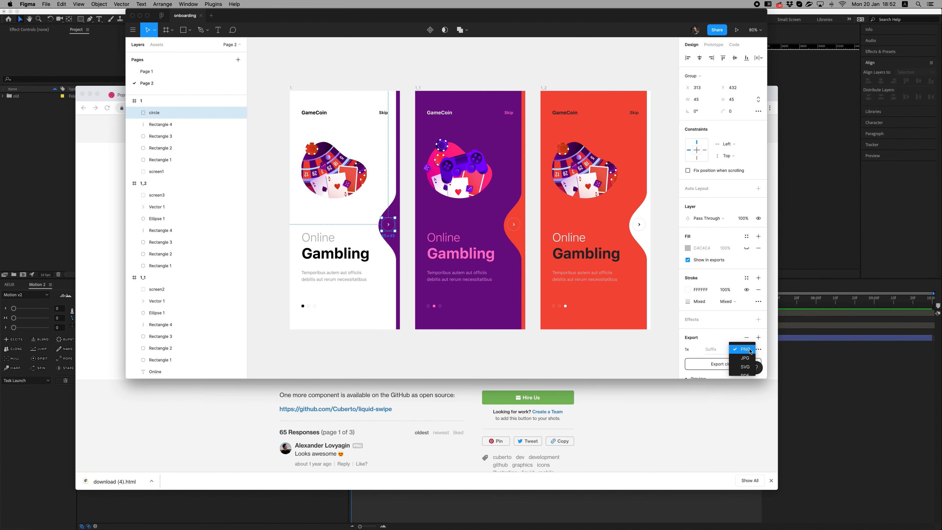
{"action": "left_click", "coordinate": [686, 349]}
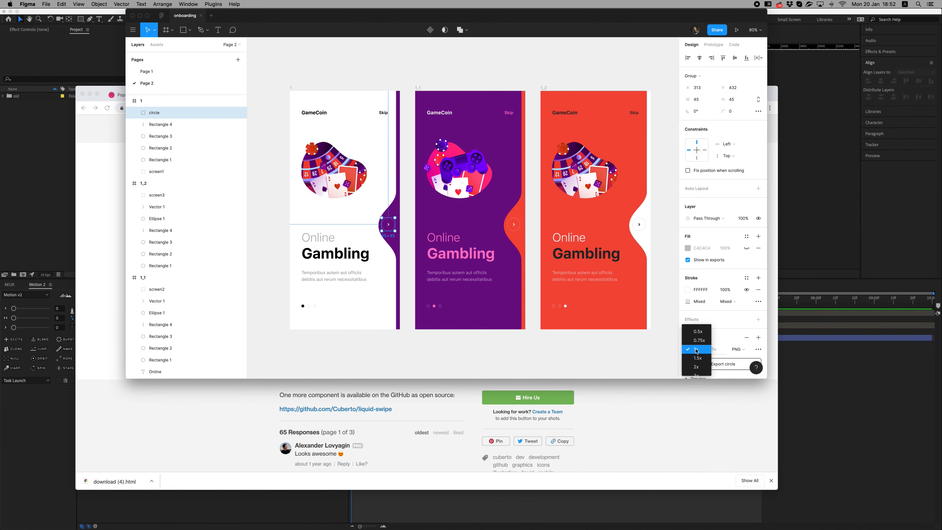
{"action": "left_click", "coordinate": [696, 367]}
{"action": "left_click", "coordinate": [723, 363]}
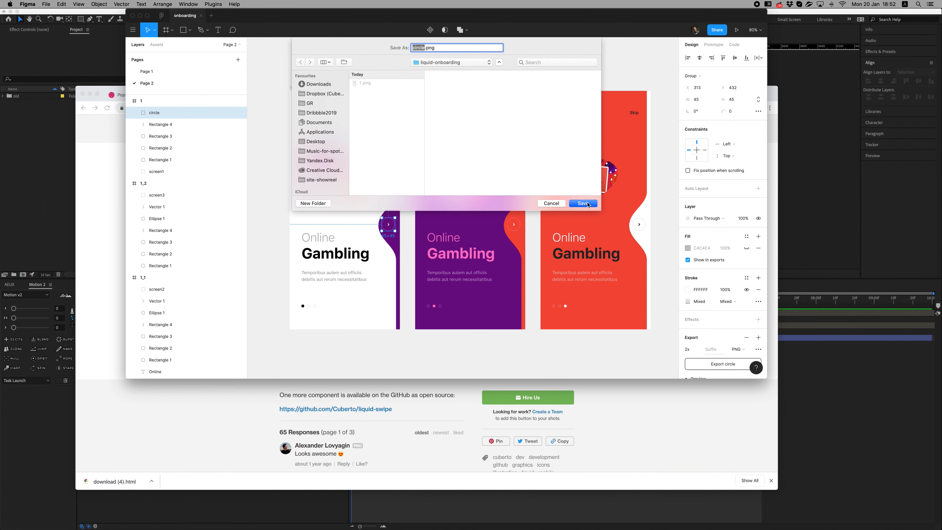
{"action": "left_click", "coordinate": [583, 203]}
Export the groups screen1, screen2 and screen3 together as 2x PNG files into the liquid-onboarding folder.
{"action": "left_click", "coordinate": [356, 222]}
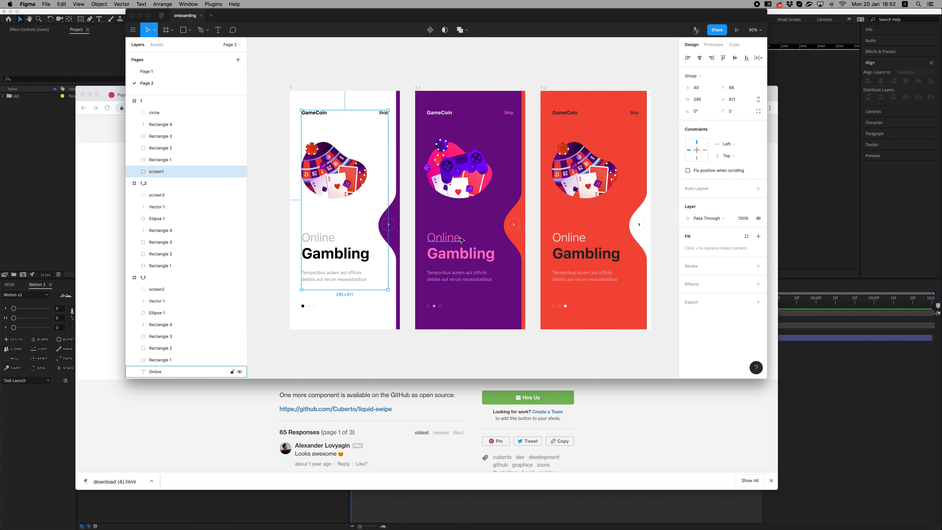
{"action": "left_click", "coordinate": [455, 254], "text": "shift"}
{"action": "left_click", "coordinate": [601, 260], "text": "shift"}
{"action": "left_click", "coordinate": [709, 295]}
{"action": "left_click", "coordinate": [703, 309]}
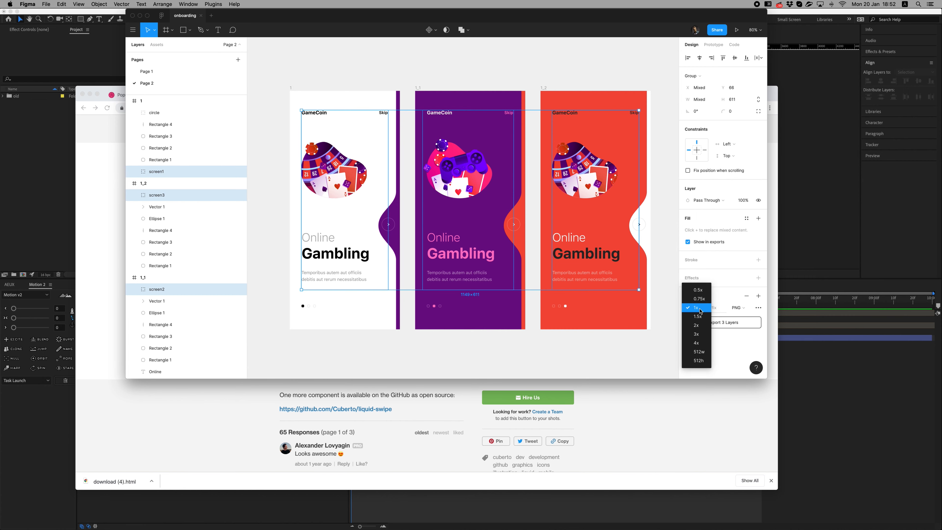
{"action": "left_click", "coordinate": [703, 325]}
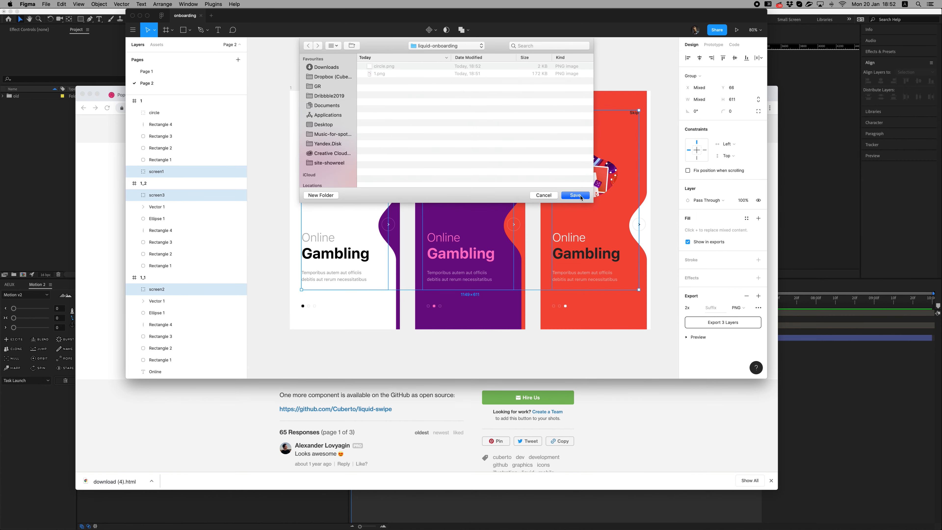
{"action": "left_click", "coordinate": [575, 195]}
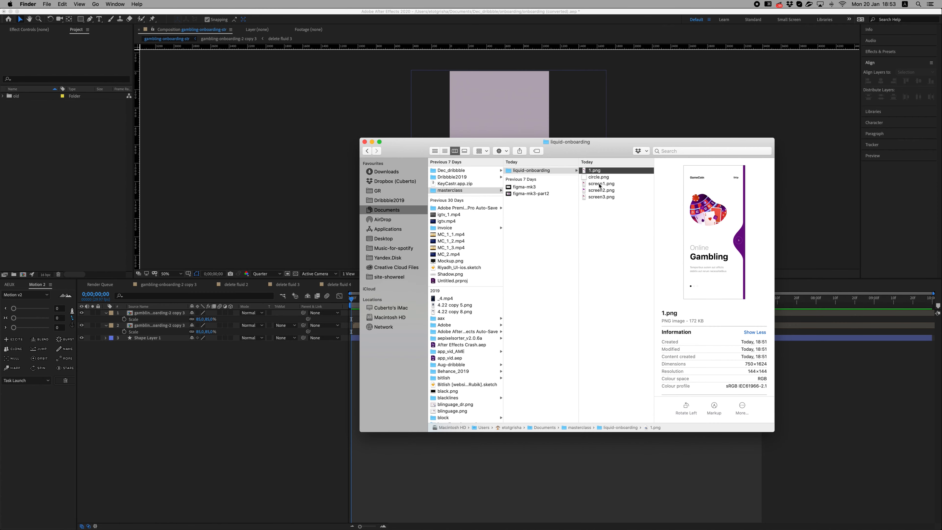
Import 1.png, screen1.png, screen2.png and screen3.png from the liquid-onboarding folder into the After Effects project.
{"action": "left_click", "coordinate": [598, 184], "text": "super"}
{"action": "left_click", "coordinate": [599, 191], "text": "super"}
{"action": "left_click", "coordinate": [598, 196], "text": "super"}
{"action": "key", "text": "super+Tab"}
{"action": "left_click_drag", "start_coordinate": [599, 195], "coordinate": [43, 168]}
{"action": "key", "text": "super+Tab"}
{"action": "key", "text": "super+Tab"}
Create a new composition from 1.png.
{"action": "left_click", "coordinate": [42, 169]}
{"action": "right_click", "coordinate": [54, 114]}
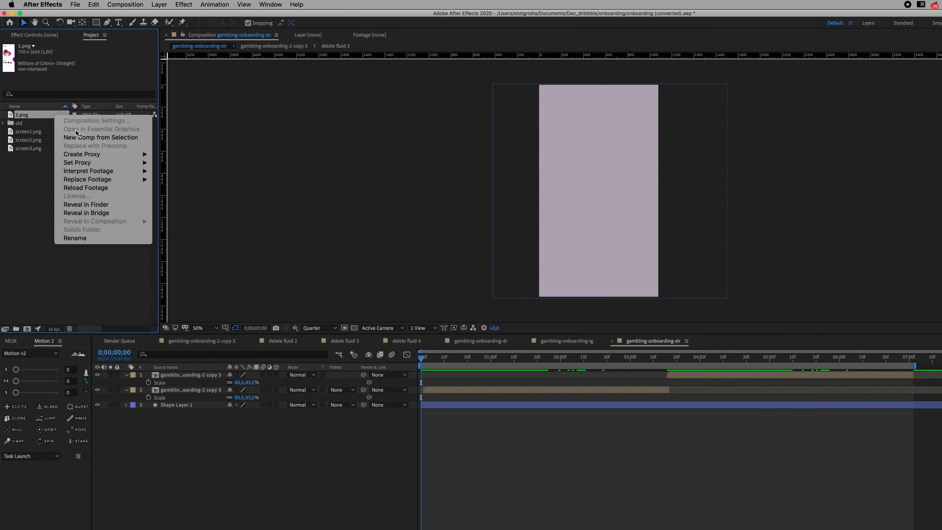
{"action": "left_click", "coordinate": [80, 138]}
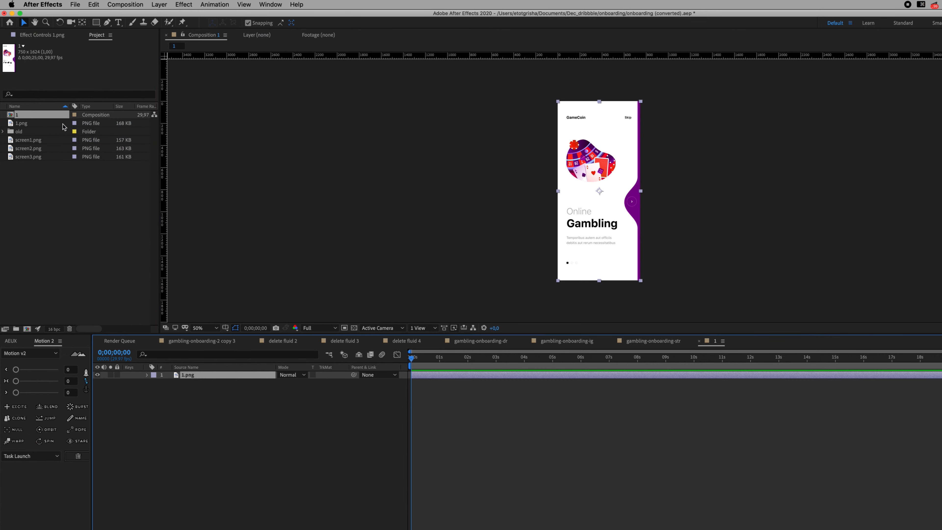
Add screen1.png, screen2.png and screen3.png to the new composition as layers above 1.png.
{"action": "left_click", "coordinate": [36, 140]}
{"action": "left_click", "coordinate": [39, 148], "text": "shift"}
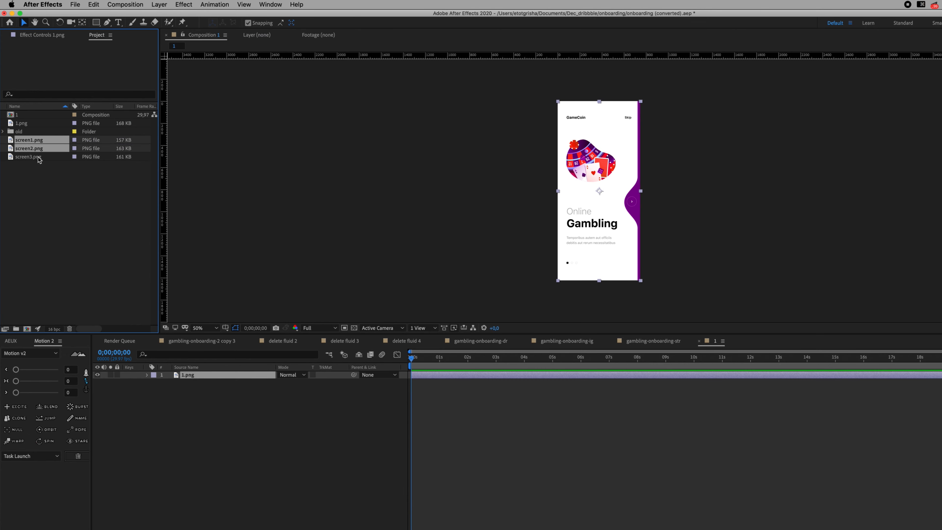
{"action": "left_click", "coordinate": [38, 156], "text": "shift"}
{"action": "left_click_drag", "start_coordinate": [39, 157], "coordinate": [627, 200]}
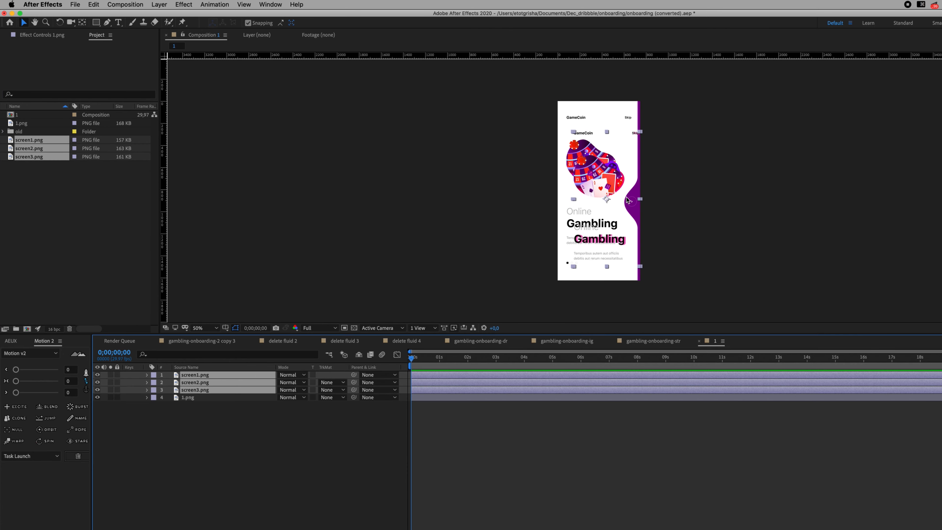
{"action": "key", "text": "z"}
{"action": "left_click", "coordinate": [626, 170]}
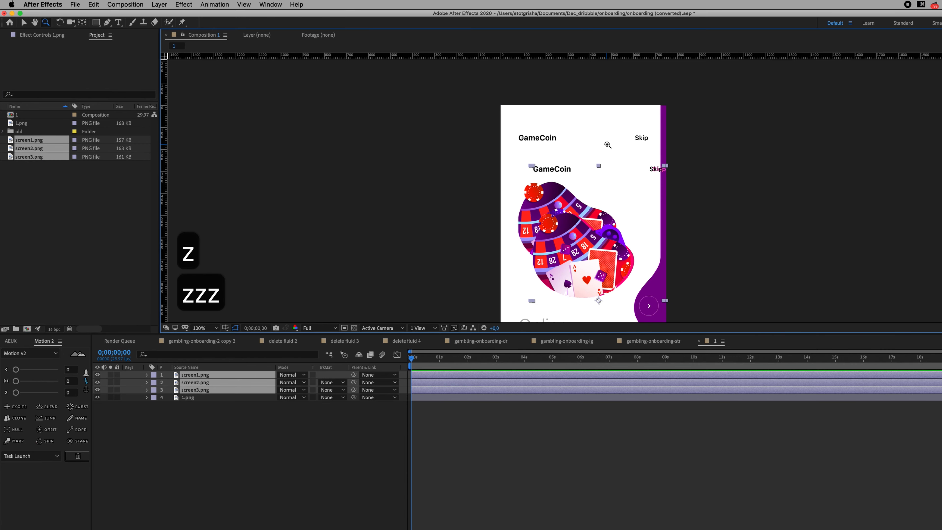
Draw a rectangle covering the whole composition, fill it with red D93F3F, and place it beneath all layers as bg.
{"action": "left_click_drag", "start_coordinate": [548, 197], "coordinate": [548, 194]}
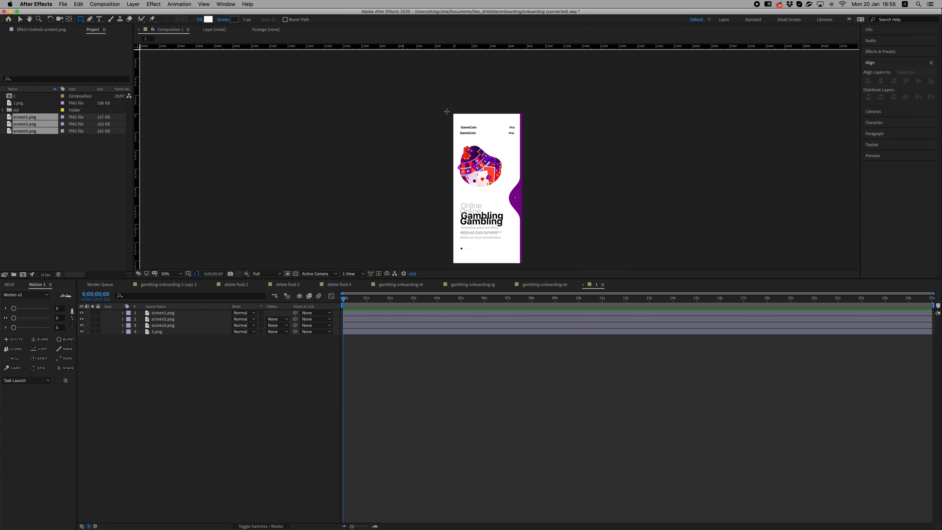
{"action": "left_click", "coordinate": [496, 206]}
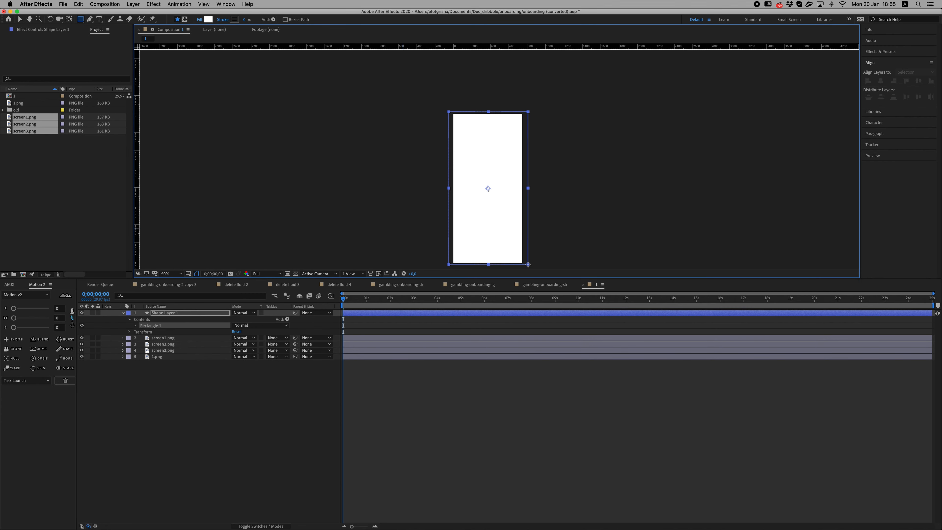
{"action": "left_click", "coordinate": [208, 19]}
{"action": "left_click", "coordinate": [677, 260]}
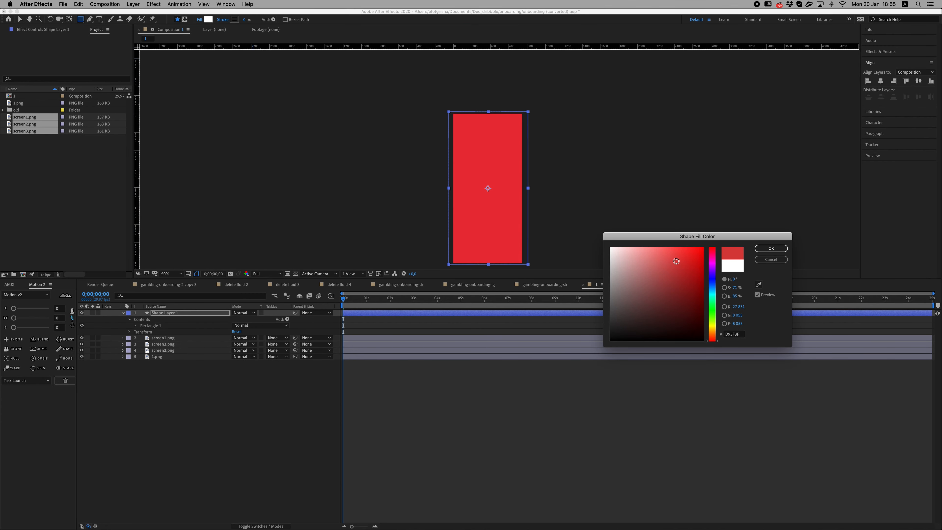
{"action": "left_click", "coordinate": [770, 248]}
{"action": "left_click_drag", "start_coordinate": [204, 313], "coordinate": [189, 352]}
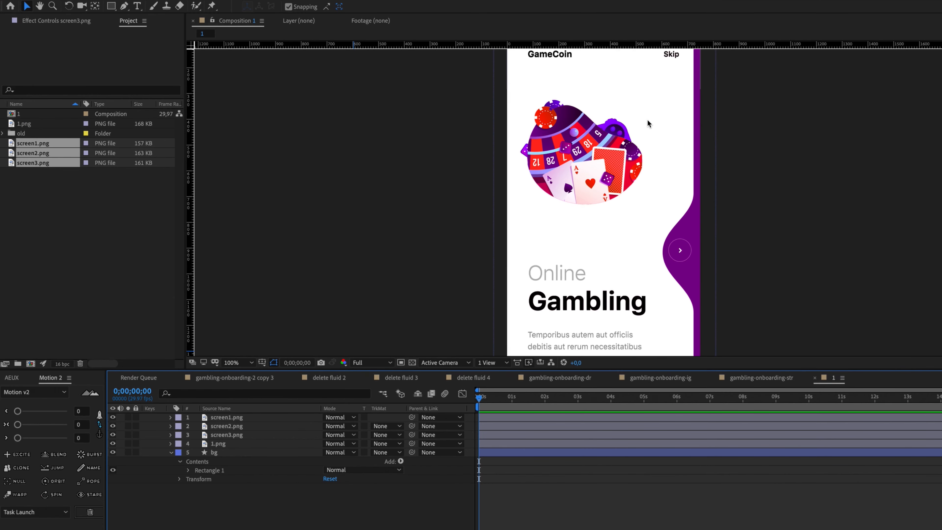
Draw a narrow full-height red rectangle over the purple strip at the screen's right edge and centre its anchor point.
{"action": "scroll", "coordinate": [664, 116], "scroll_direction": "up", "scroll_amount": 2}
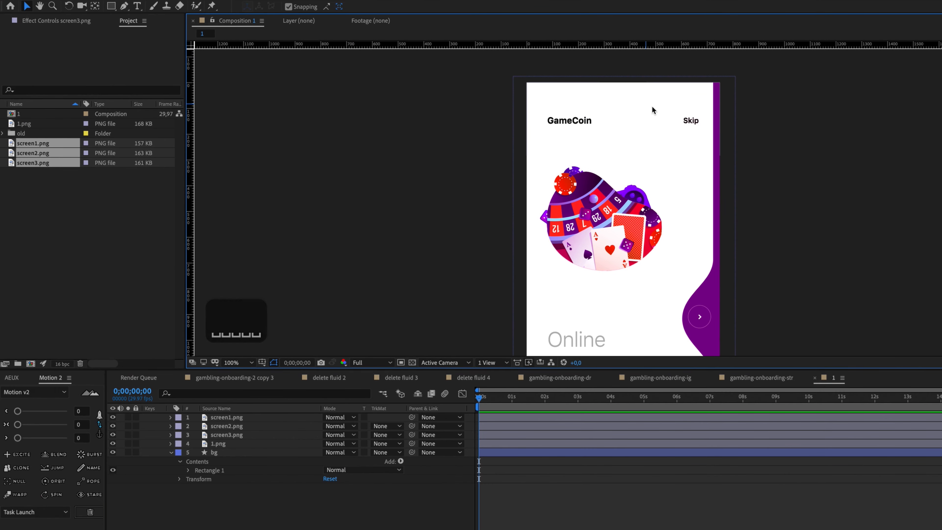
{"action": "scroll", "coordinate": [665, 115], "scroll_direction": "down", "scroll_amount": 2}
{"action": "key", "text": "q"}
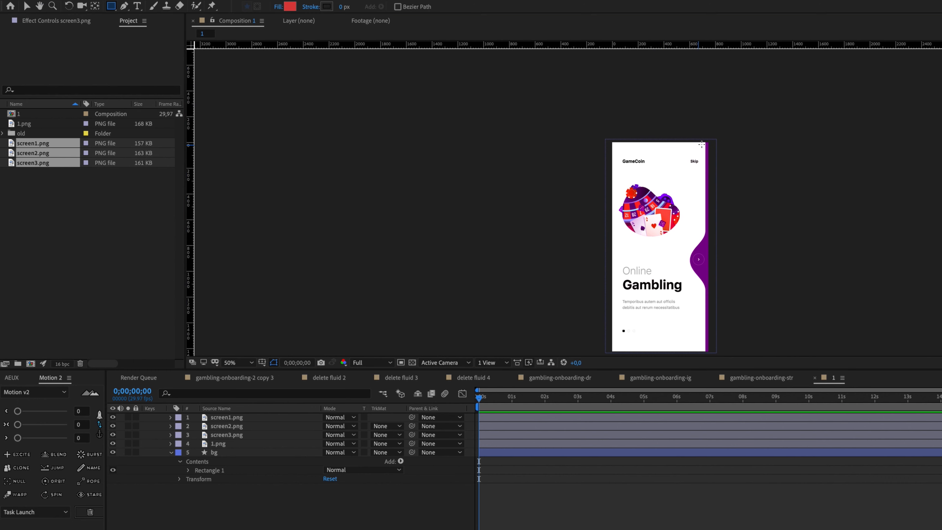
{"action": "left_click_drag", "start_coordinate": [705, 142], "coordinate": [712, 353]}
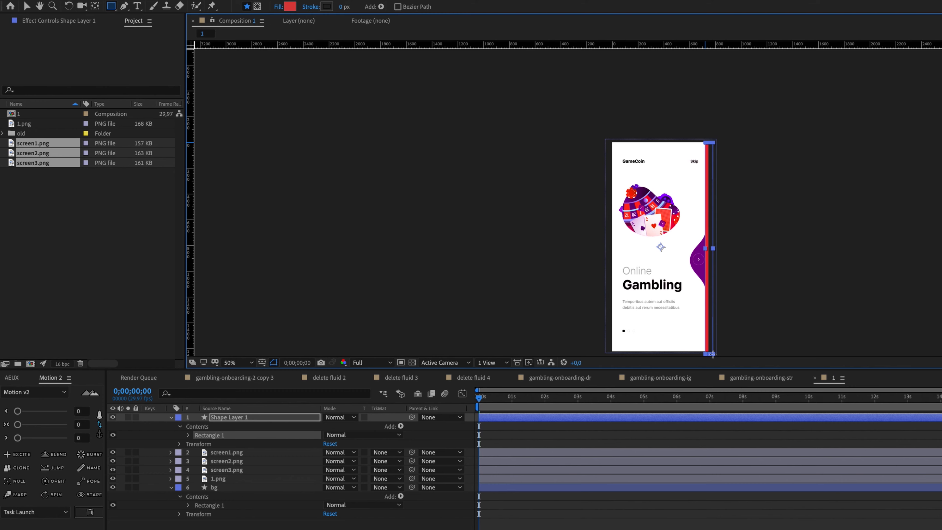
{"action": "scroll", "coordinate": [710, 259], "scroll_direction": "up", "scroll_amount": 4}
{"action": "key", "text": "space"}
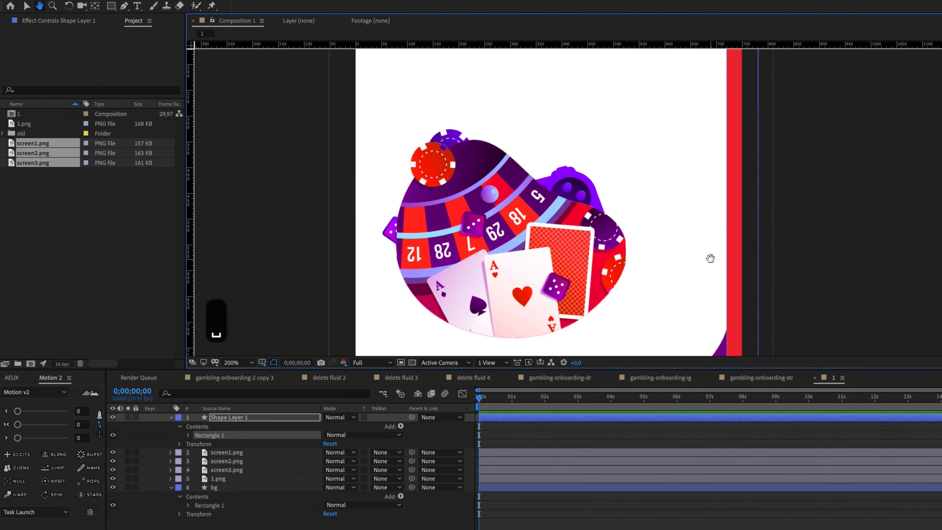
{"action": "left_click_drag", "start_coordinate": [710, 257], "coordinate": [660, 118]}
{"action": "key", "text": "v"}
{"action": "scroll", "coordinate": [694, 219], "scroll_direction": "down", "scroll_amount": 2}
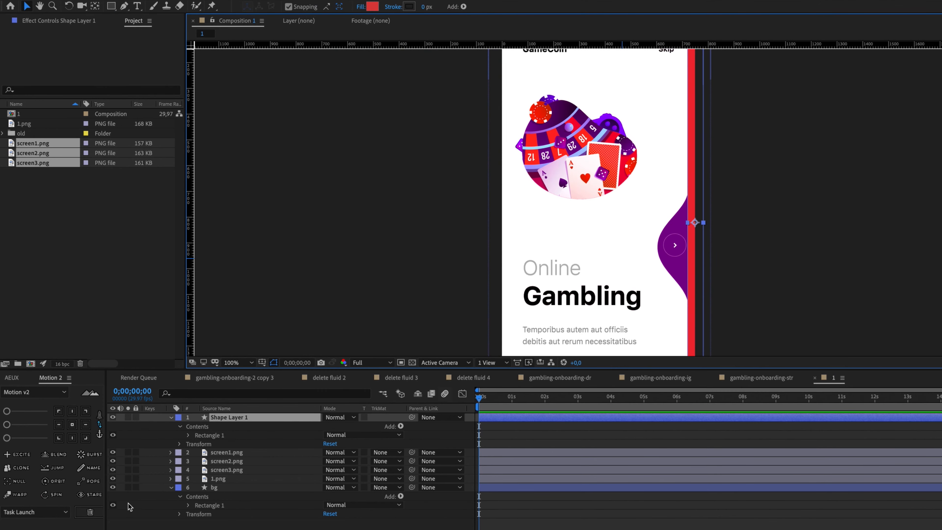
Convert the narrow rectangle's path to a Bezier path and select the converted path for editing.
{"action": "left_click", "coordinate": [190, 435]}
{"action": "left_click", "coordinate": [198, 443]}
{"action": "right_click", "coordinate": [222, 445]}
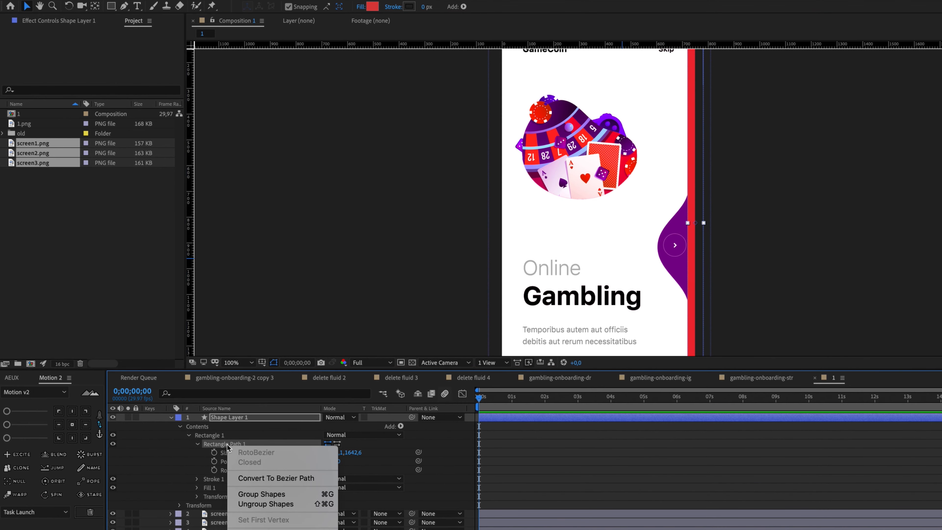
{"action": "left_click", "coordinate": [254, 479]}
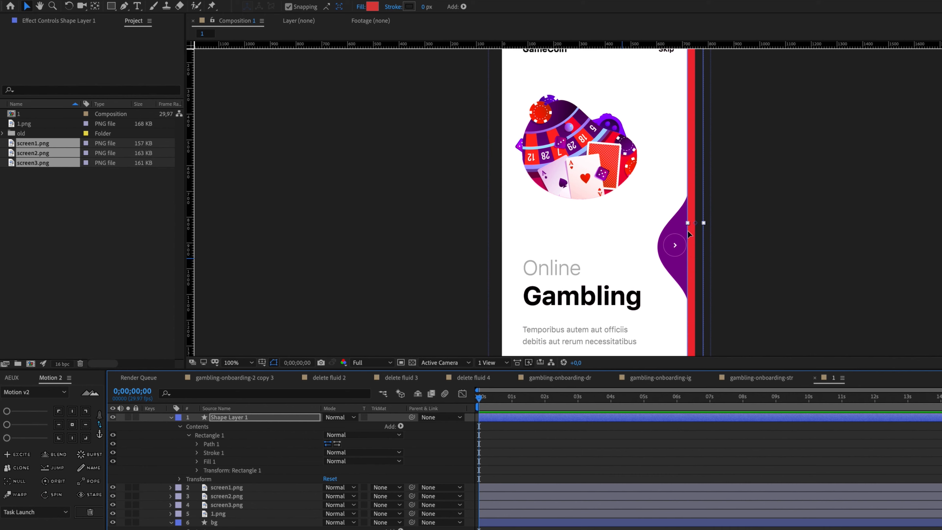
{"action": "left_click", "coordinate": [198, 444]}
{"action": "left_click", "coordinate": [215, 444]}
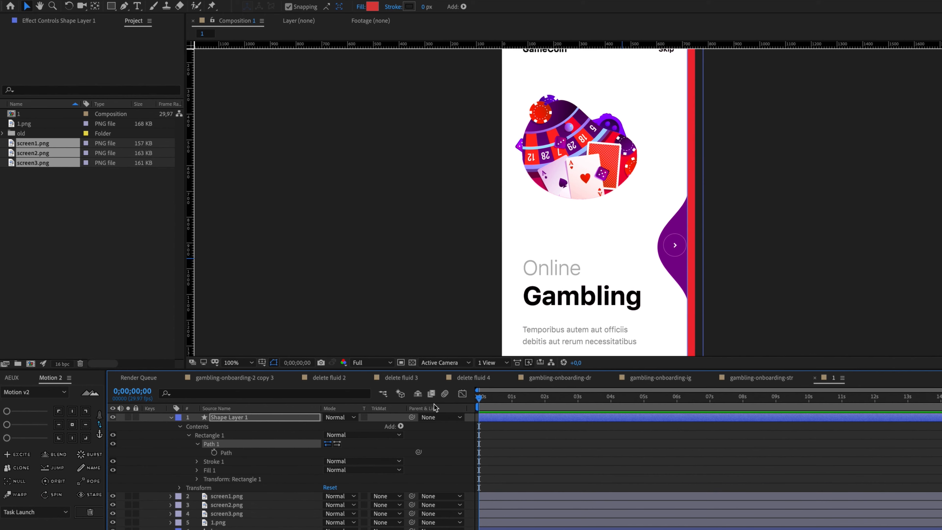
Add Pen tool points on the strip's inner edge and curve them outwards so the red shape matches the purple bulge.
{"action": "left_click", "coordinate": [498, 400]}
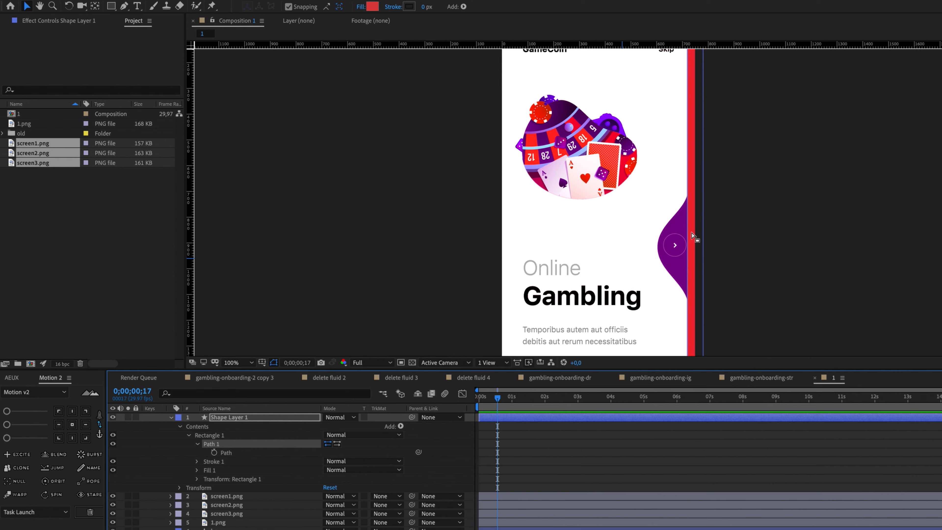
{"action": "key", "text": "g"}
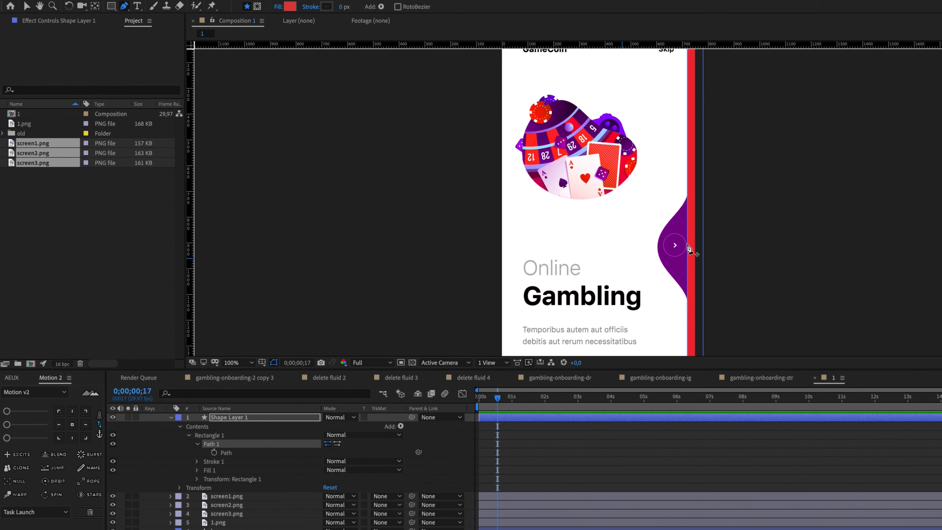
{"action": "left_click", "coordinate": [687, 194]}
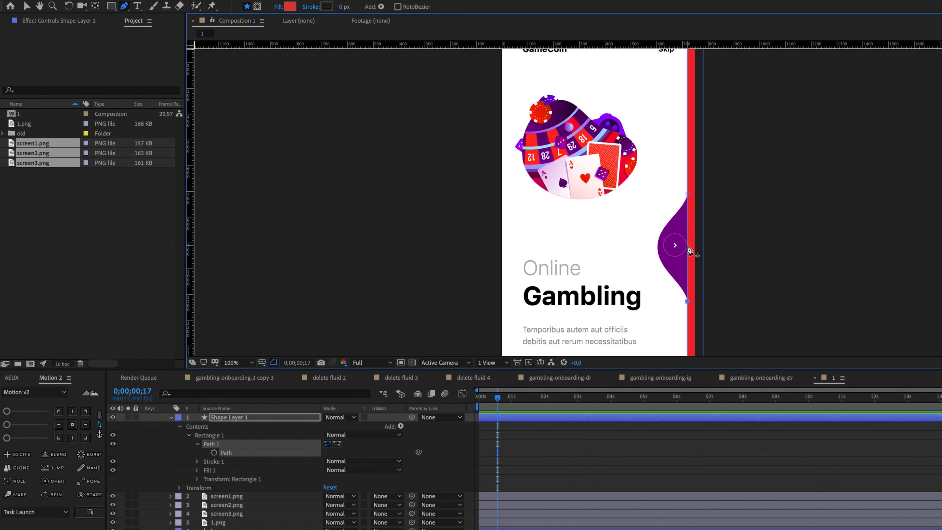
{"action": "key", "text": "super+z"}
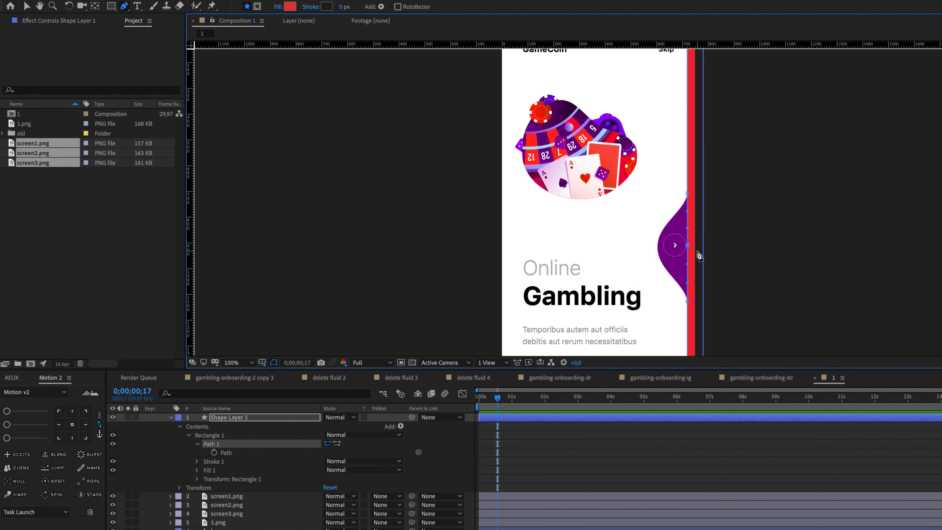
{"action": "key", "text": "super+shift+z"}
{"action": "left_click_drag", "start_coordinate": [657, 266], "coordinate": [657, 271]}
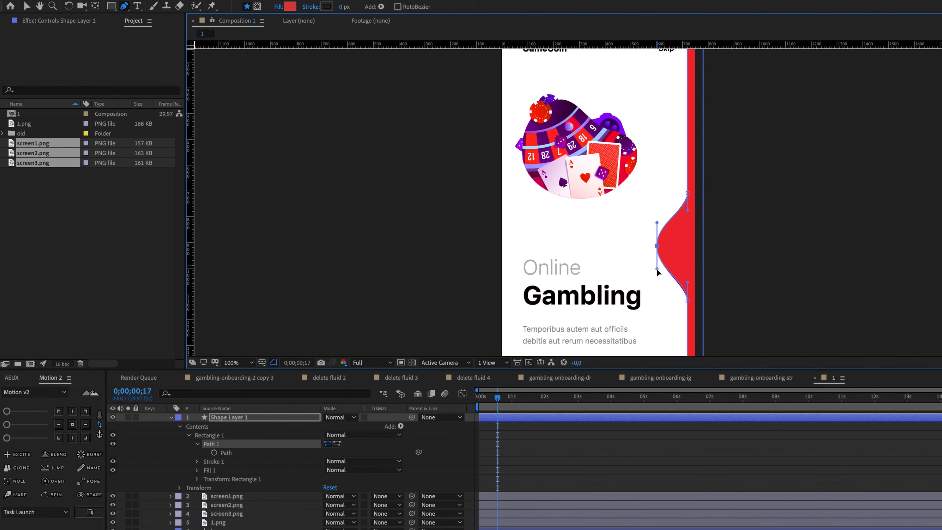
Bring circle.png into the composition and place the arrow circle over the centre of the red bulge.
{"action": "key", "text": "super+Tab"}
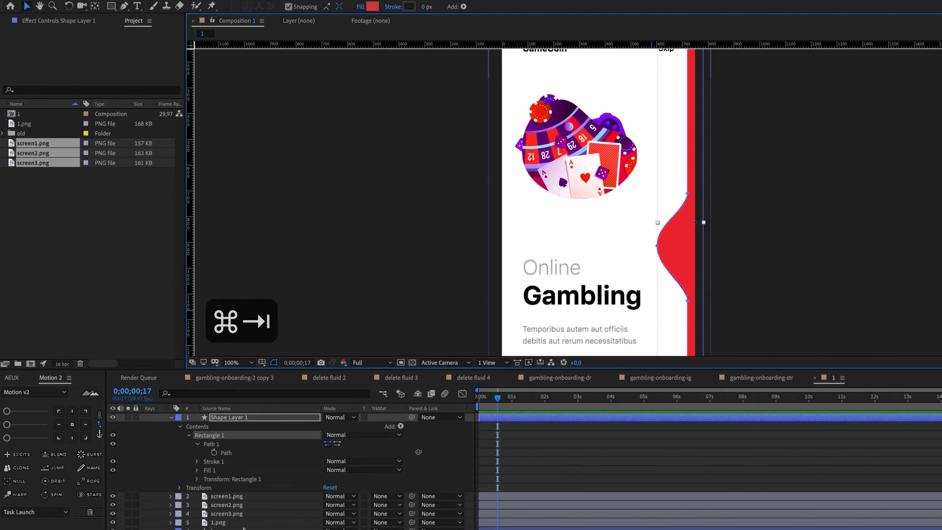
{"action": "left_click", "coordinate": [234, 524]}
{"action": "key", "text": "super+Tab"}
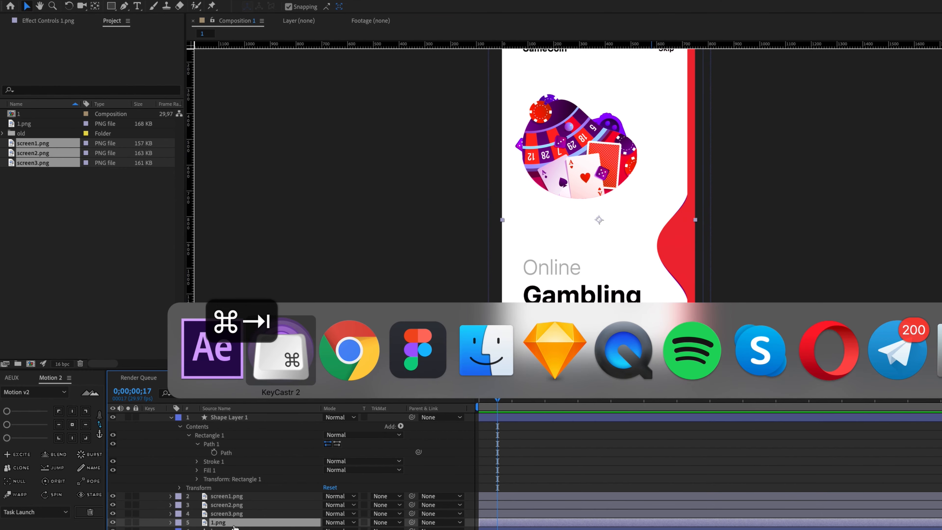
{"action": "key", "text": "super+Tab"}
{"action": "key", "text": "super+Tab"}
{"action": "key", "text": "super+Tab"}
{"action": "left_click_drag", "start_coordinate": [837, 227], "coordinate": [669, 245]}
{"action": "key", "text": "super+Tab"}
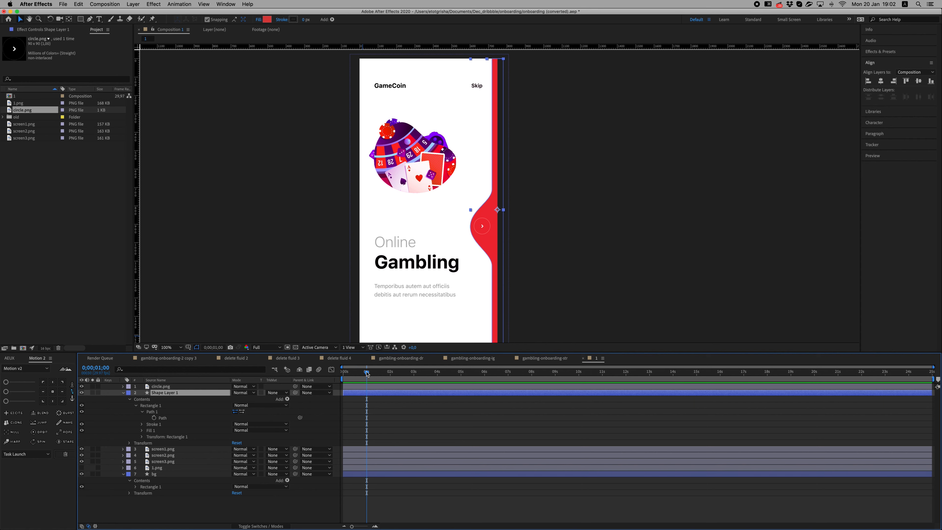
Keyframe the red shape's path at 0;00;01;00 and try pulling the bulge's middle point inwards at 0;00;02;00.
{"action": "left_click", "coordinate": [155, 418]}
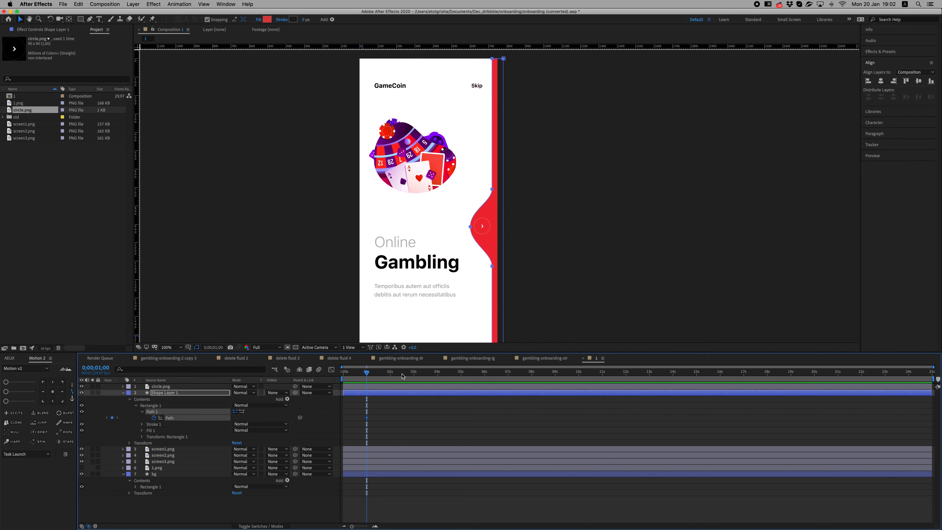
{"action": "left_click", "coordinate": [391, 374]}
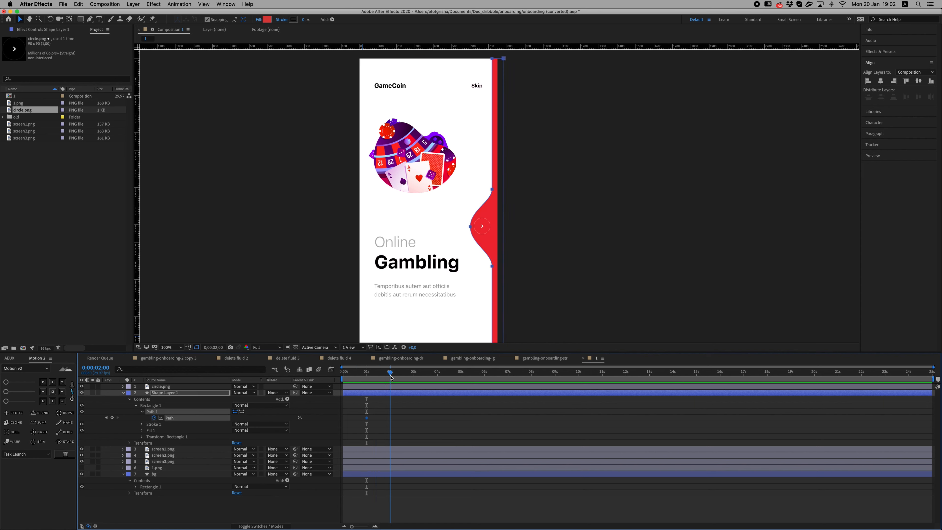
{"action": "left_click", "coordinate": [470, 226]}
{"action": "left_click_drag", "start_coordinate": [482, 237], "coordinate": [476, 231]}
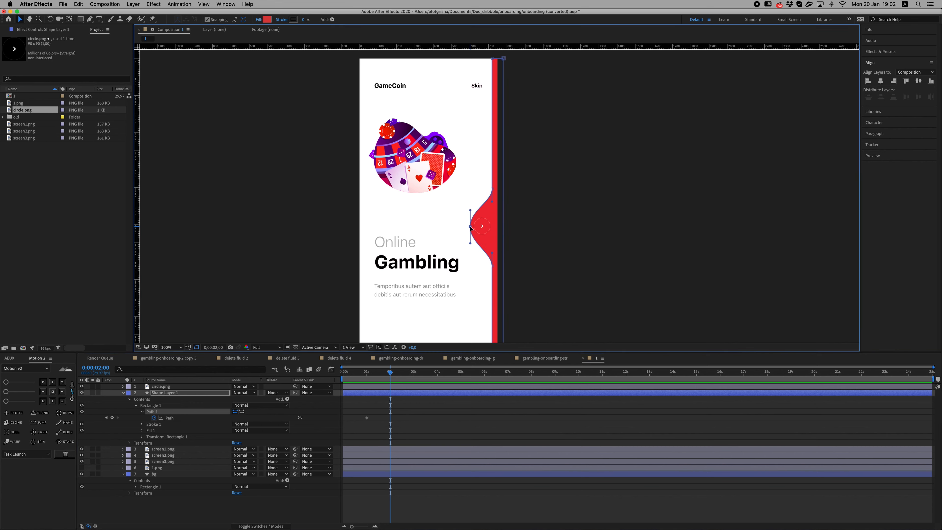
{"action": "left_click_drag", "start_coordinate": [468, 228], "coordinate": [432, 227]}
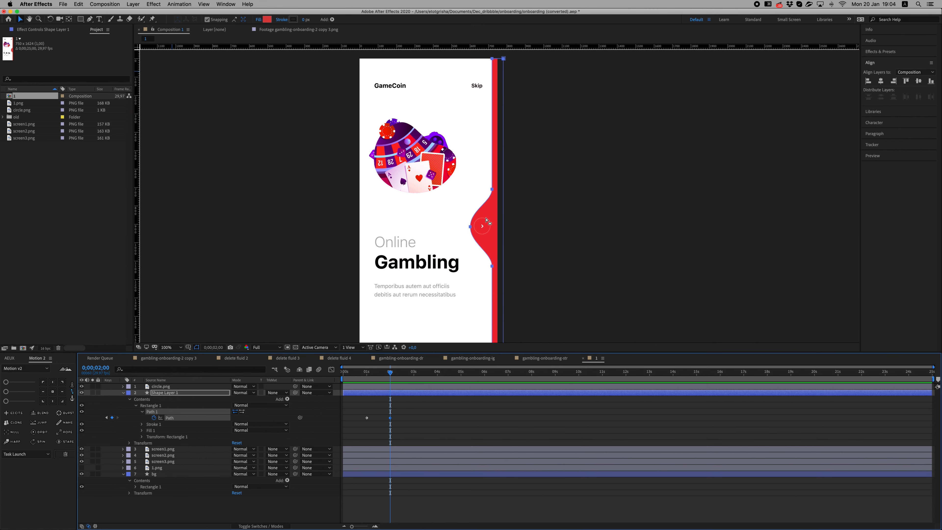
Reshape the bulge at 0;00;02;00 into a tall wave reaching far across the screen, moving its points and lengthening their curve handles.
{"action": "left_click_drag", "start_coordinate": [459, 235], "coordinate": [388, 226]}
{"action": "left_click_drag", "start_coordinate": [491, 189], "coordinate": [473, 245]}
{"action": "scroll", "coordinate": [497, 148], "scroll_direction": "up", "scroll_amount": 2}
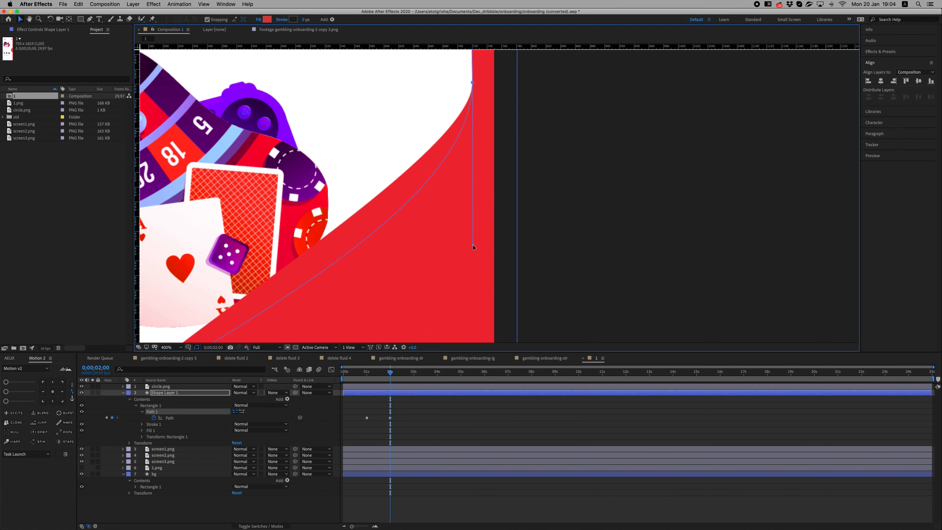
{"action": "scroll", "coordinate": [493, 89], "scroll_direction": "down", "scroll_amount": 2}
{"action": "left_click_drag", "start_coordinate": [385, 164], "coordinate": [386, 136]}
{"action": "scroll", "coordinate": [499, 196], "scroll_direction": "down", "scroll_amount": 2}
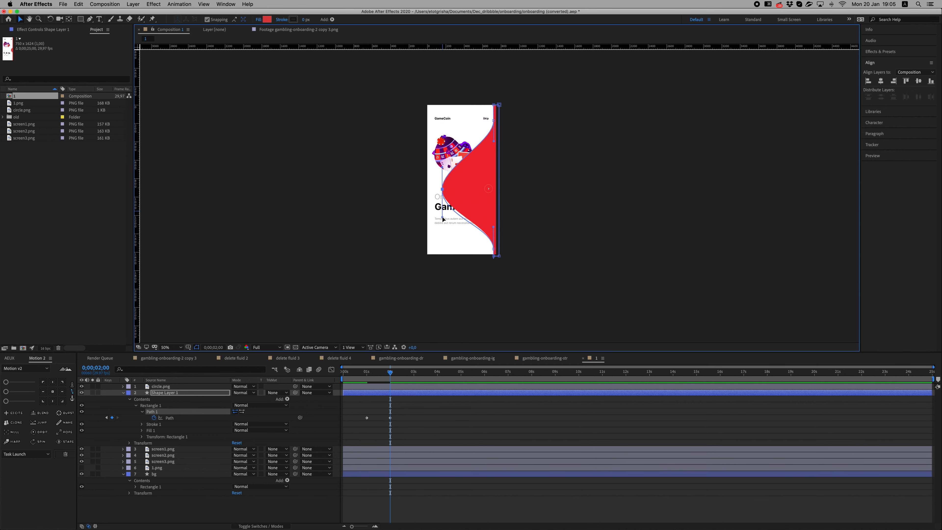
Add path keyframes that keep the large wave shape at 3 seconds and 4 seconds.
{"action": "key", "text": "v"}
{"action": "key", "text": "space"}
{"action": "left_click_drag", "start_coordinate": [363, 378], "coordinate": [413, 376]}
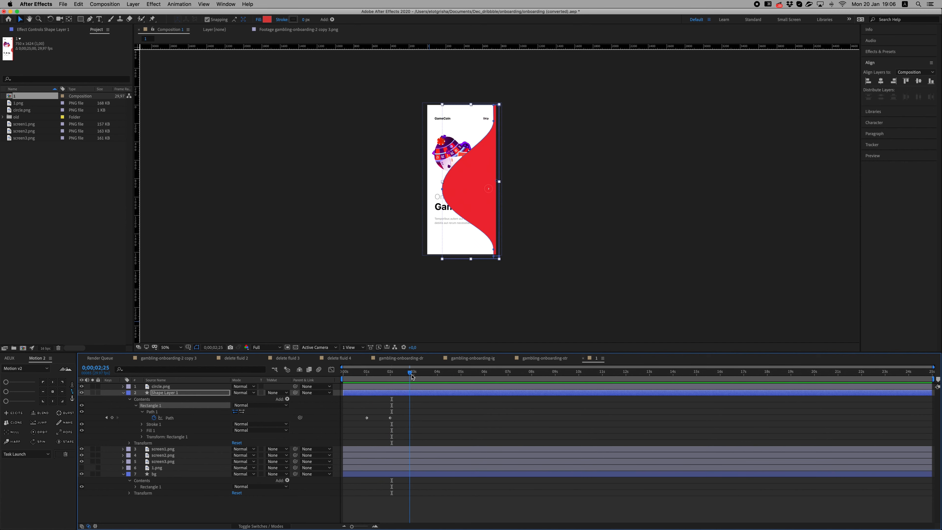
{"action": "left_click", "coordinate": [112, 418]}
{"action": "left_click", "coordinate": [162, 413]}
{"action": "left_click", "coordinate": [437, 375]}
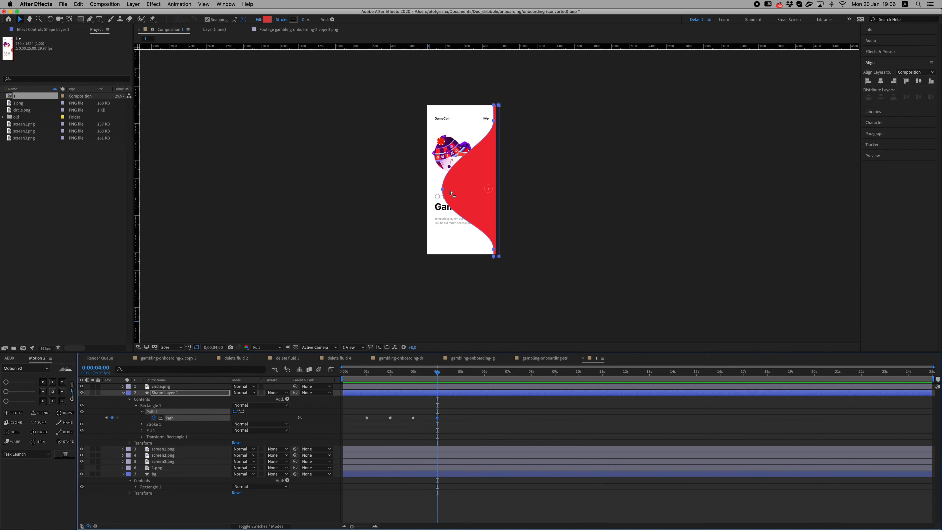
Straighten the wave at 0;00;04;00 into a vertical edge by aligning its lower and upper points with the middle point.
{"action": "left_click", "coordinate": [489, 161]}
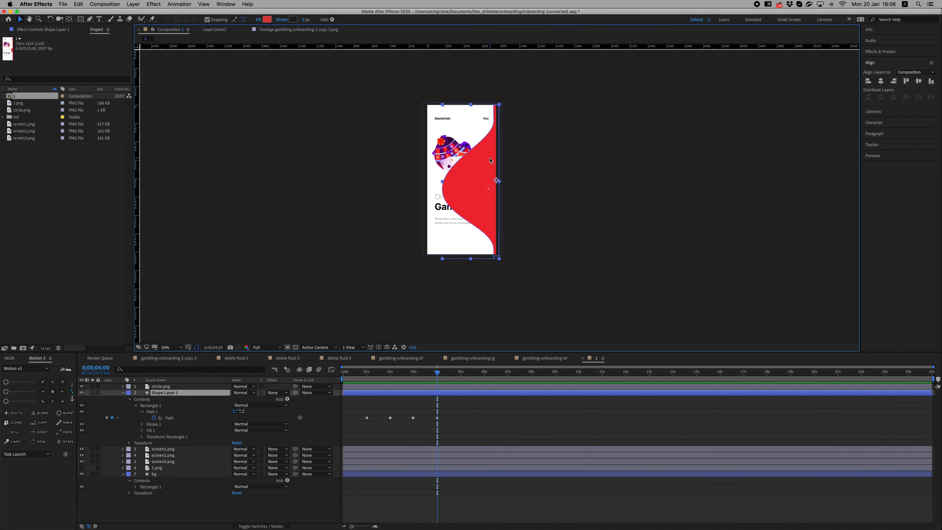
{"action": "left_click", "coordinate": [437, 418]}
{"action": "scroll", "coordinate": [519, 101], "scroll_direction": "up", "scroll_amount": 1}
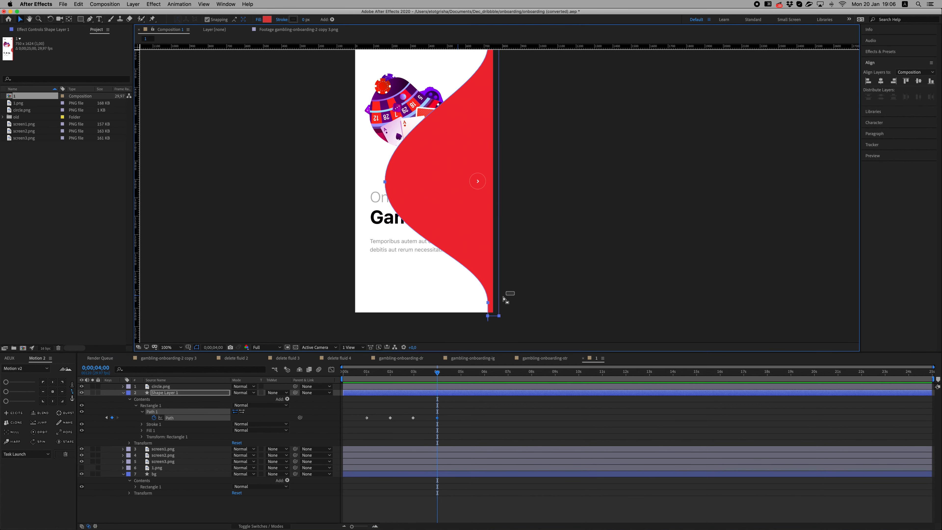
{"action": "left_click", "coordinate": [488, 315]}
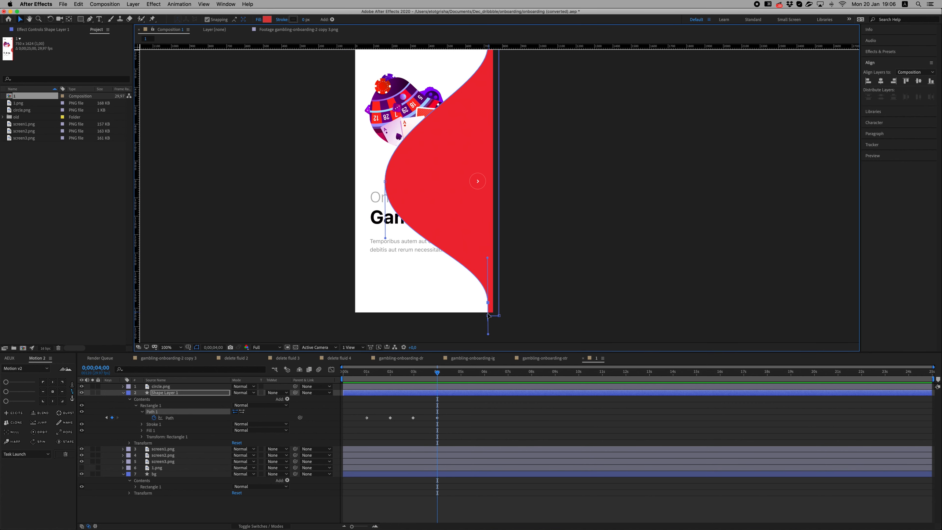
{"action": "left_click_drag", "start_coordinate": [488, 302], "coordinate": [387, 307]}
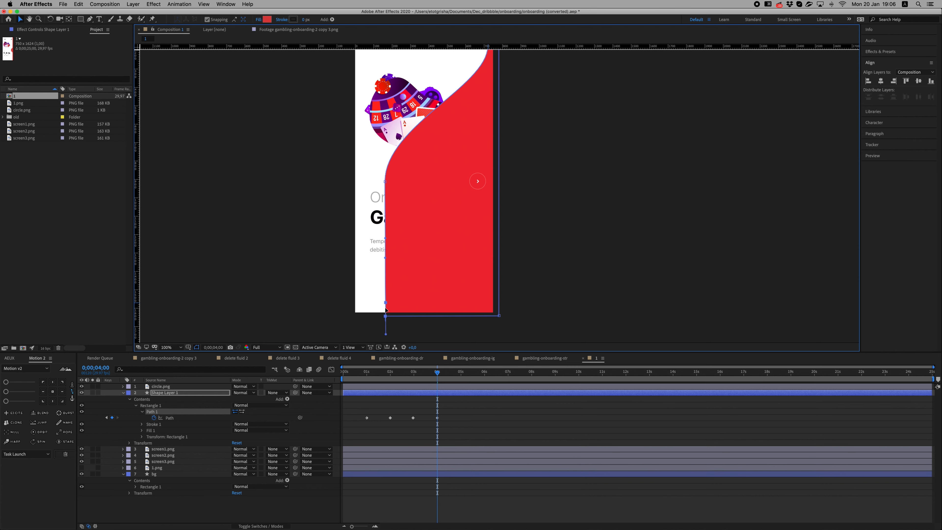
{"action": "left_click_drag", "start_coordinate": [434, 166], "coordinate": [429, 237]}
{"action": "left_click_drag", "start_coordinate": [474, 71], "coordinate": [484, 137]}
{"action": "left_click_drag", "start_coordinate": [483, 116], "coordinate": [380, 130]}
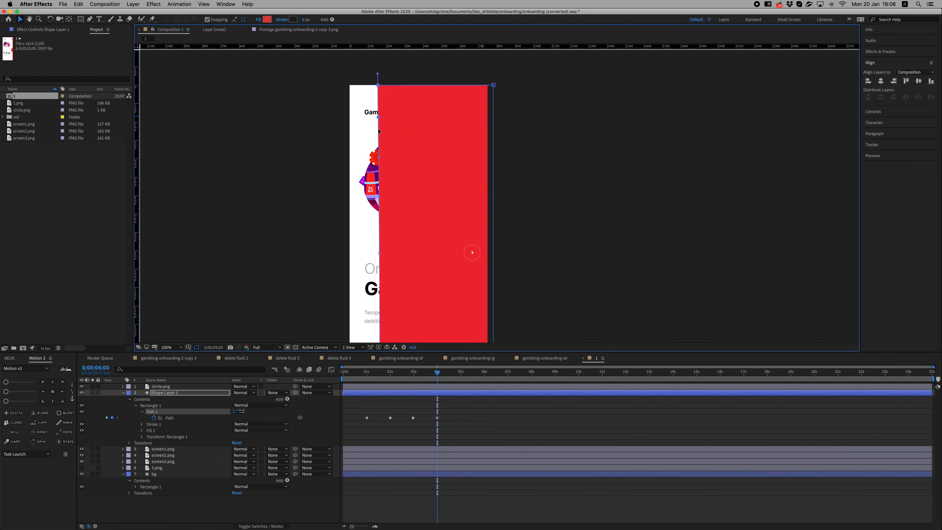
{"action": "key", "text": "comma"}
{"action": "key", "text": "comma"}
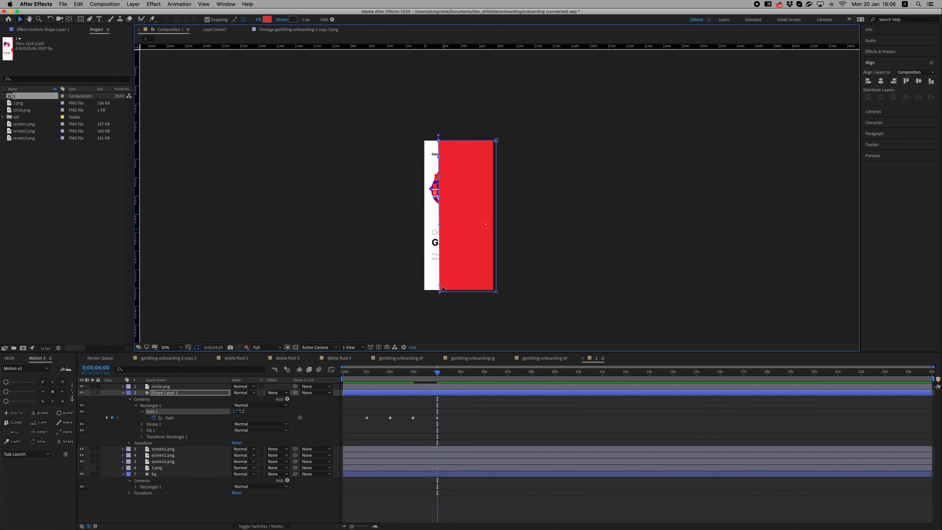
Preview the red shape's path animation from 1 second to 4 seconds.
{"action": "left_click", "coordinate": [367, 373]}
{"action": "key", "text": "space"}
{"action": "key", "text": "space"}
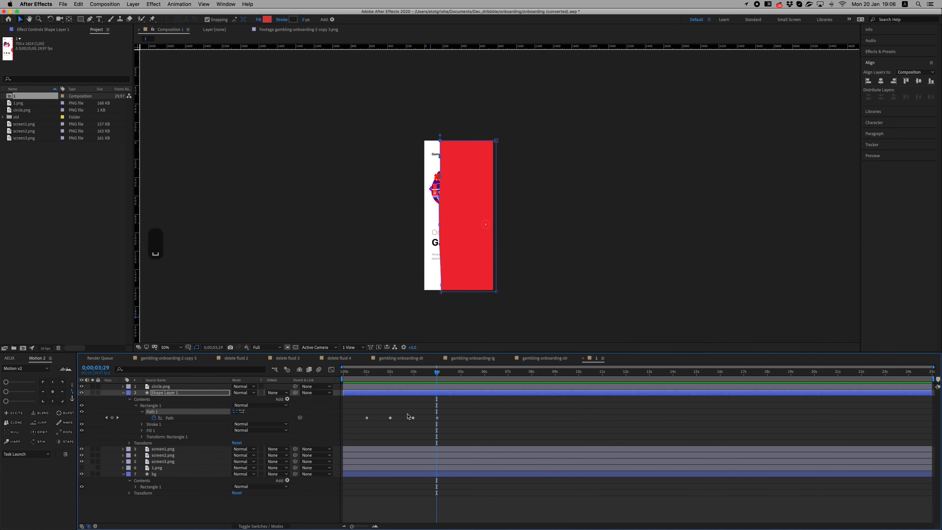
Delete the path keyframe at 3 seconds, move the final keyframe into its place, and preview the shortened transition.
{"action": "left_click", "coordinate": [413, 417]}
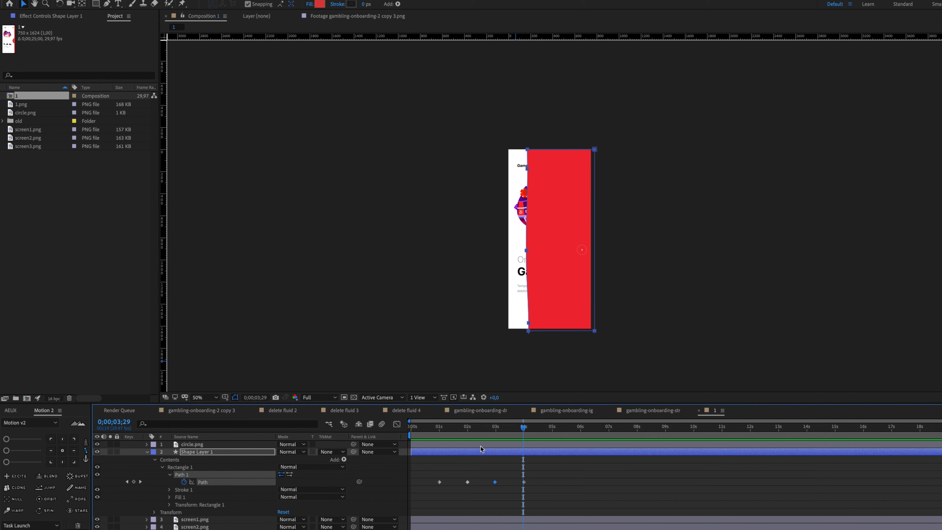
{"action": "key", "text": "BackSpace"}
{"action": "left_click", "coordinate": [437, 427]}
{"action": "key", "text": "space"}
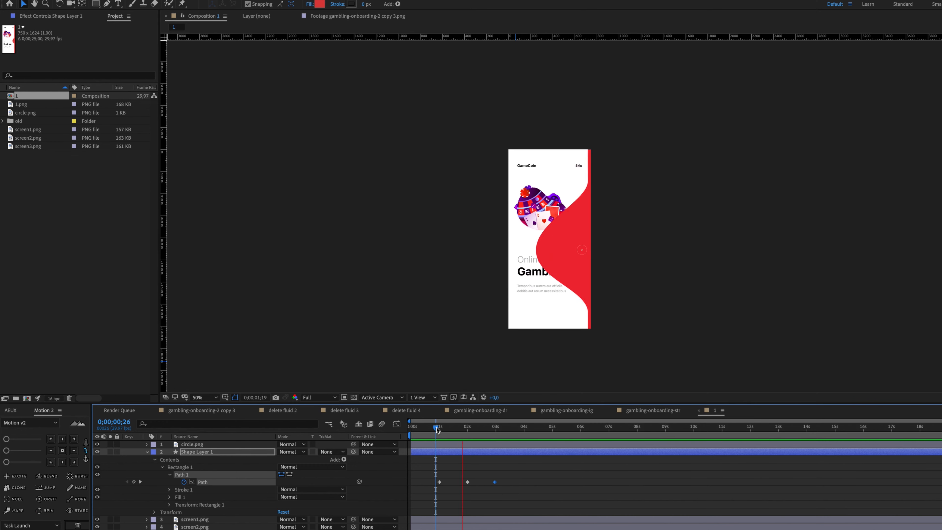
{"action": "key", "text": "space"}
{"action": "left_click_drag", "start_coordinate": [437, 429], "coordinate": [465, 425]}
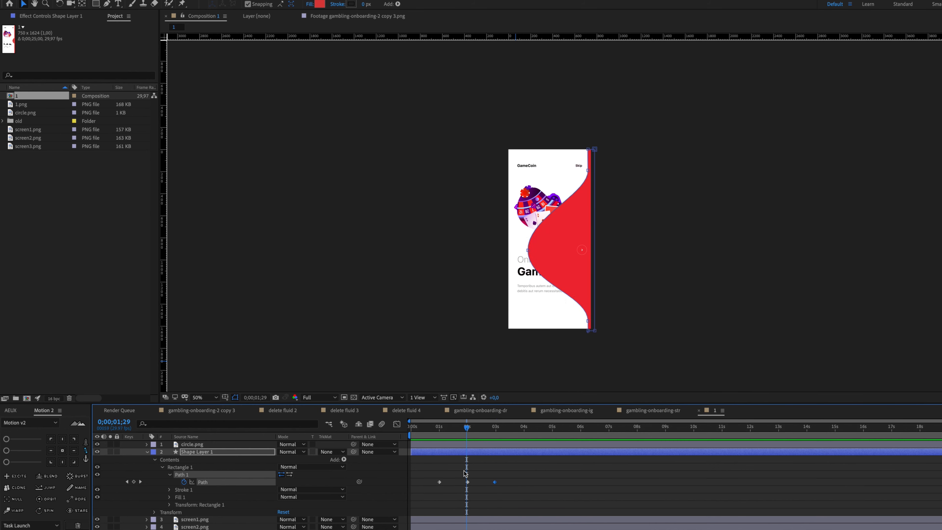
{"action": "left_click", "coordinate": [434, 428]}
{"action": "key", "text": "space"}
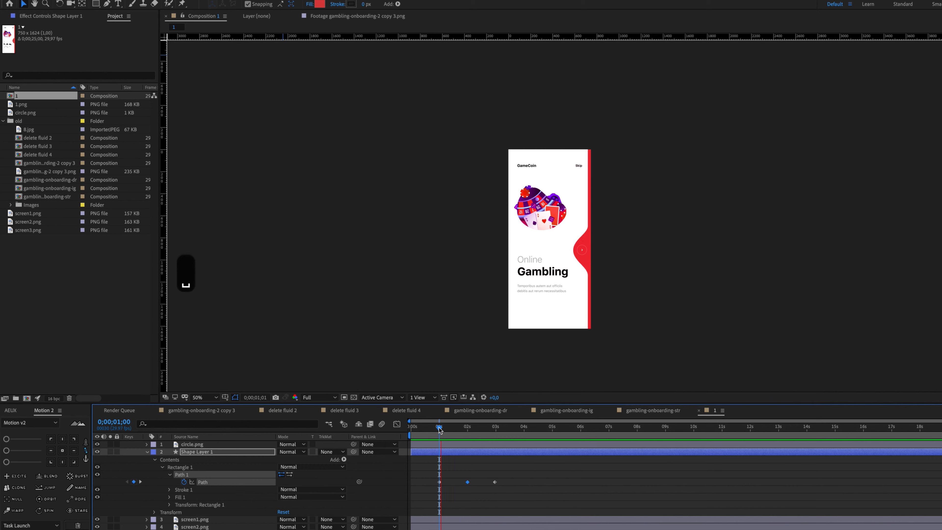
{"action": "key", "text": "space"}
Keyframe Shape Layer 1's position at 1 second and shift it left to X 564.6 at 2 seconds.
{"action": "key", "text": "p"}
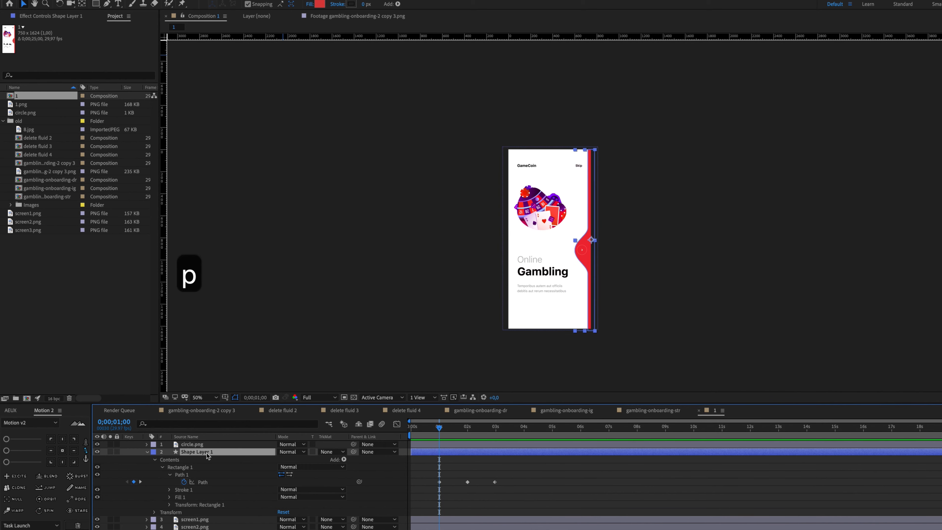
{"action": "left_click", "coordinate": [192, 458]}
{"action": "key", "text": "u"}
{"action": "left_click_drag", "start_coordinate": [439, 427], "coordinate": [468, 429]}
{"action": "left_click_drag", "start_coordinate": [285, 469], "coordinate": [272, 470]}
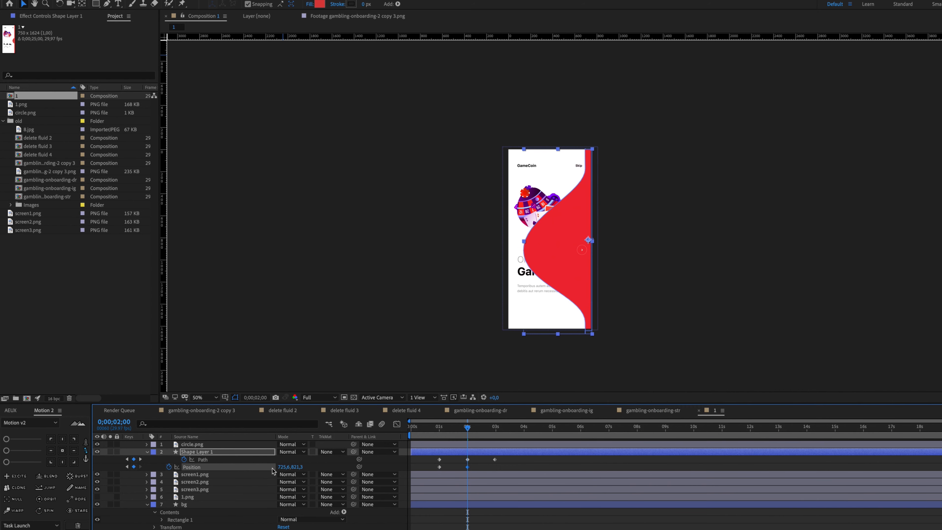
{"action": "left_click", "coordinate": [439, 429]}
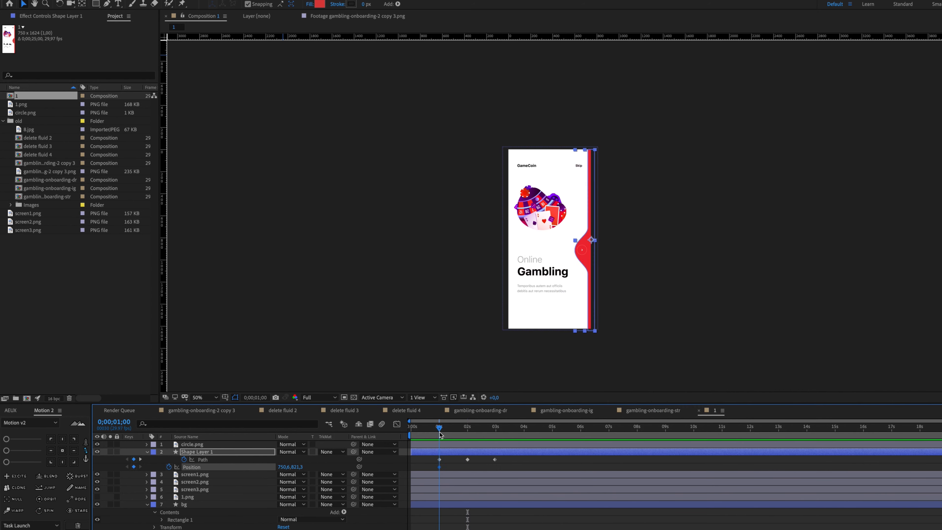
{"action": "left_click", "coordinate": [468, 429]}
{"action": "left_click_drag", "start_coordinate": [287, 469], "coordinate": [210, 474]}
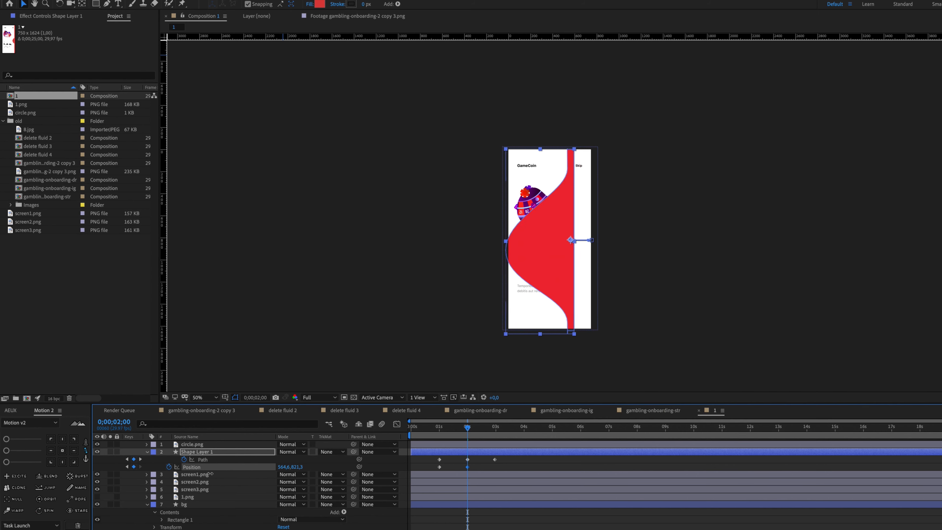
Extend the shape's outer edge well past the right side of the screen and preview the transition.
{"action": "left_click", "coordinate": [439, 428]}
{"action": "left_click_drag", "start_coordinate": [597, 149], "coordinate": [682, 150]}
{"action": "key", "text": "k"}
{"action": "key", "text": "space"}
{"action": "left_click", "coordinate": [432, 428]}
{"action": "key", "text": "space"}
{"action": "left_click", "coordinate": [439, 428]}
{"action": "key", "text": "space"}
{"action": "key", "text": "space"}
Pull the wave's crest back inside the screen at 0;00;02;00, adjust the upper and lower curve handles, and preview.
{"action": "left_click", "coordinate": [467, 429]}
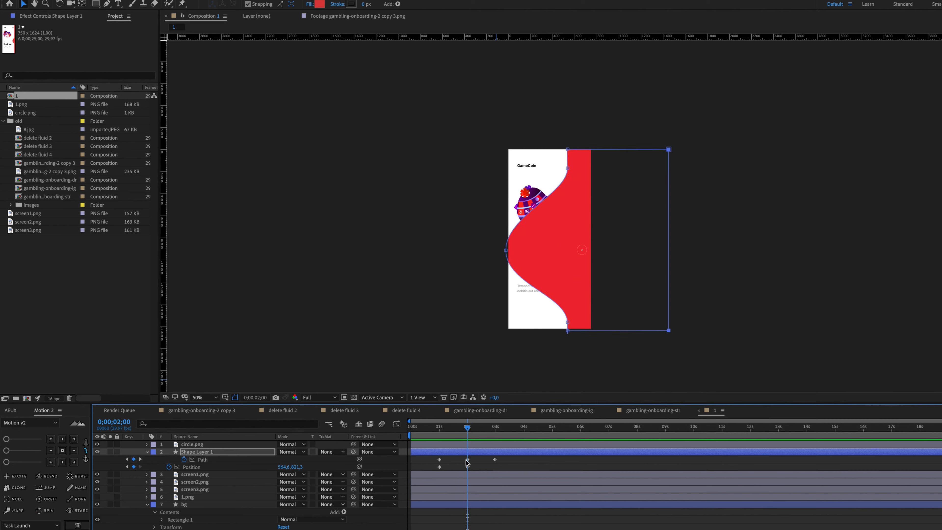
{"action": "left_click_drag", "start_coordinate": [506, 250], "coordinate": [523, 250]}
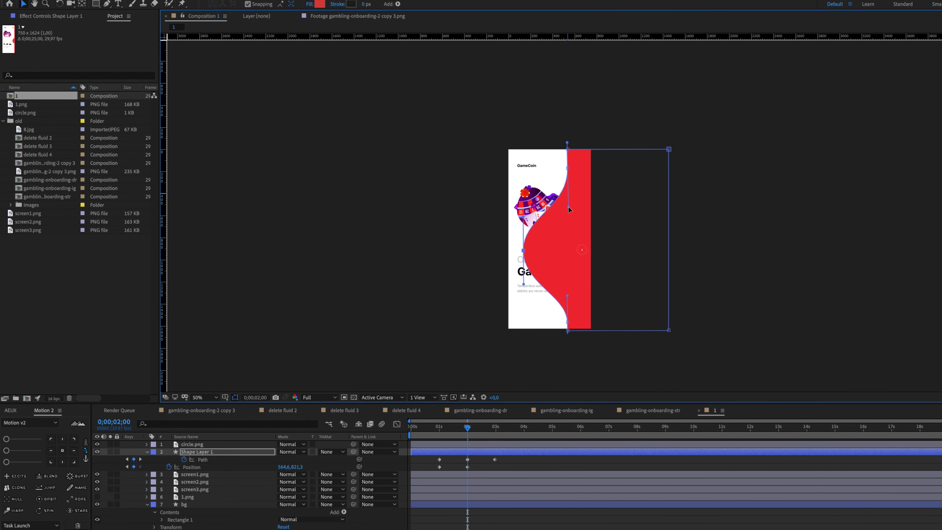
{"action": "left_click_drag", "start_coordinate": [568, 207], "coordinate": [568, 206]}
{"action": "left_click_drag", "start_coordinate": [567, 296], "coordinate": [568, 282]}
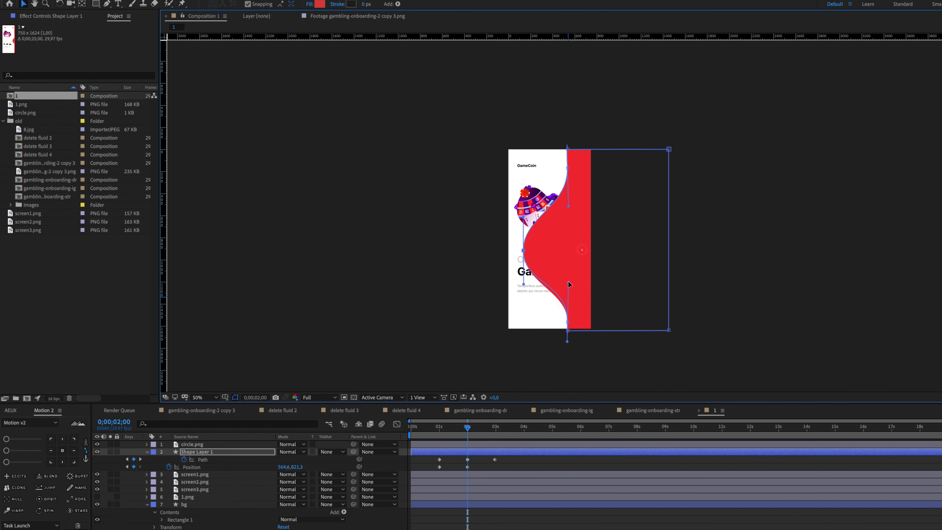
{"action": "left_click", "coordinate": [440, 429]}
{"action": "key", "text": "space"}
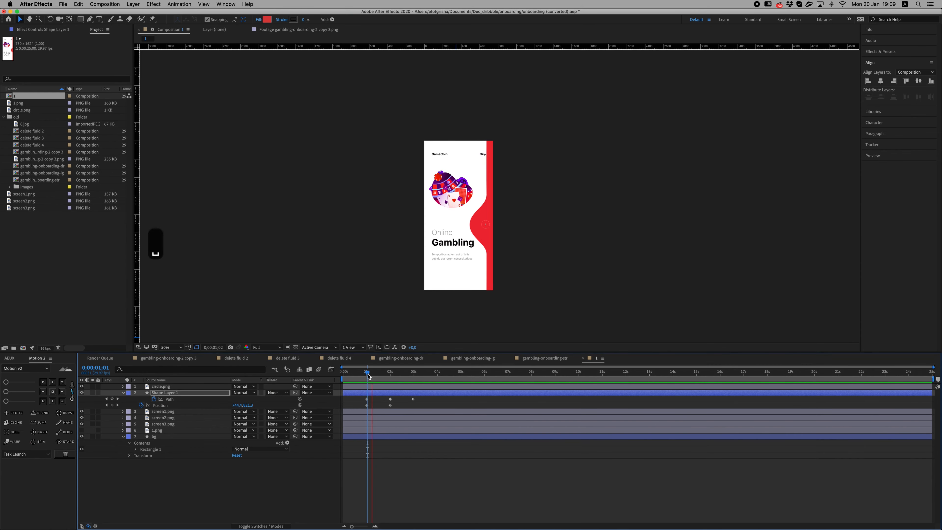
{"action": "key", "text": "space"}
{"action": "left_click_drag", "start_coordinate": [452, 430], "coordinate": [438, 434]}
Switch to Figma and copy the purple fill colour 700C87 of frame 1_1.
{"action": "key", "text": "super+Tab"}
{"action": "key", "text": "super+Tab"}
{"action": "key", "text": "super+Tab"}
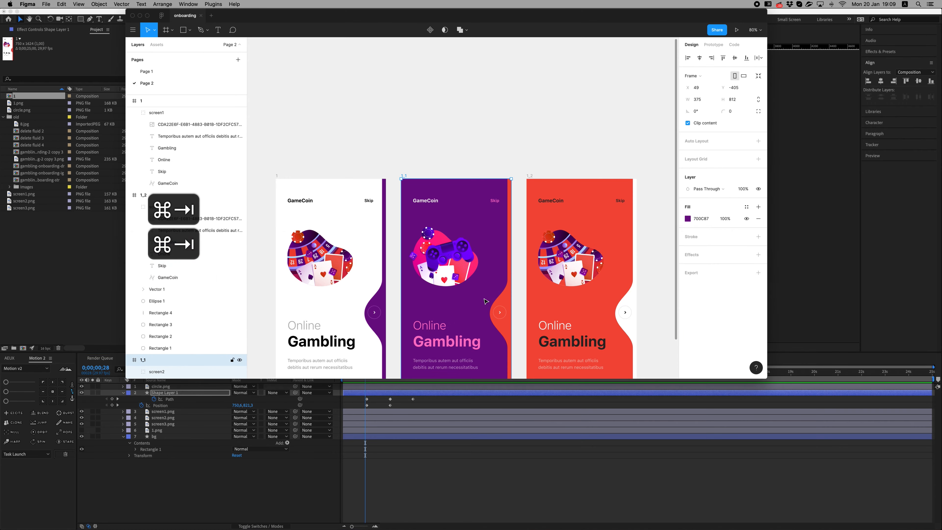
{"action": "left_click", "coordinate": [478, 228]}
{"action": "left_click", "coordinate": [474, 202]}
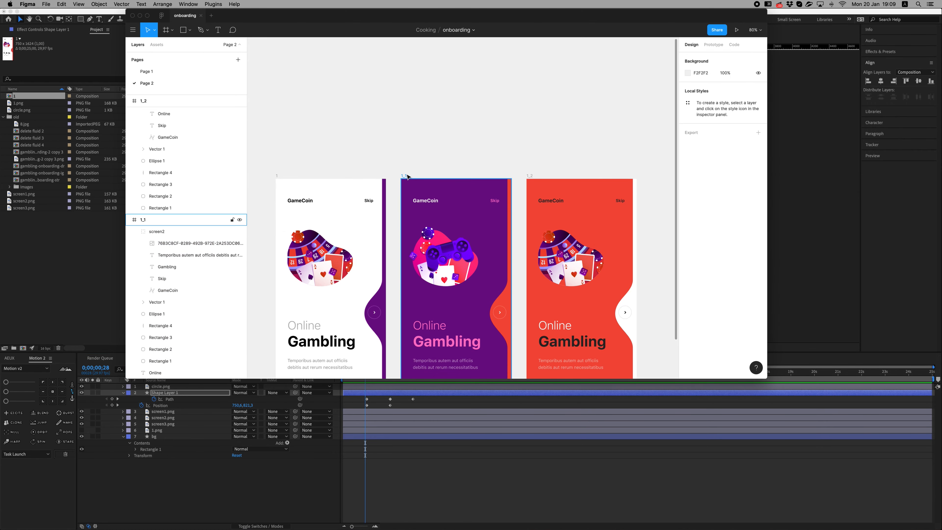
{"action": "left_click", "coordinate": [383, 196]}
{"action": "key", "text": "super+c"}
Switch back to After Effects, set the red shape's fill to the copied purple, and preview the transition.
{"action": "key", "text": "super+Tab"}
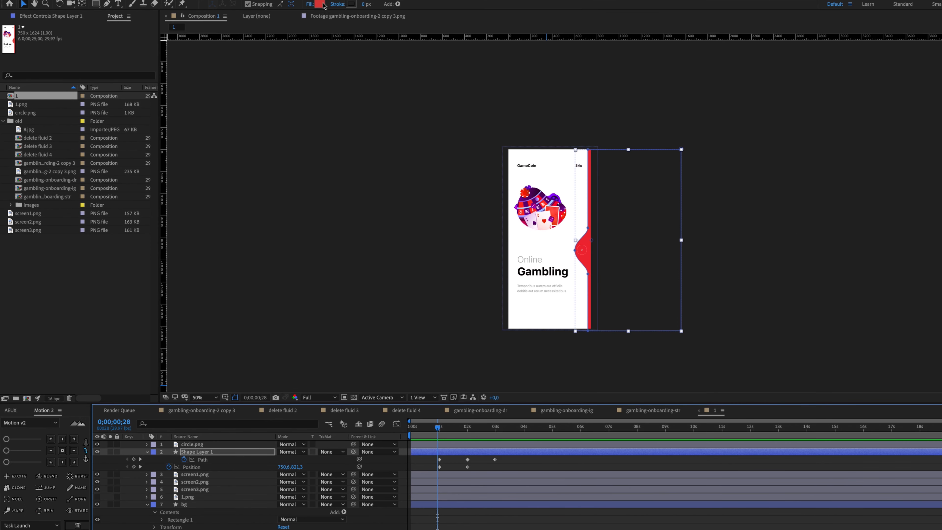
{"action": "left_click", "coordinate": [323, 4]}
{"action": "key", "text": "super+v"}
{"action": "key", "text": "Return"}
{"action": "left_click", "coordinate": [425, 429]}
{"action": "key", "text": "space"}
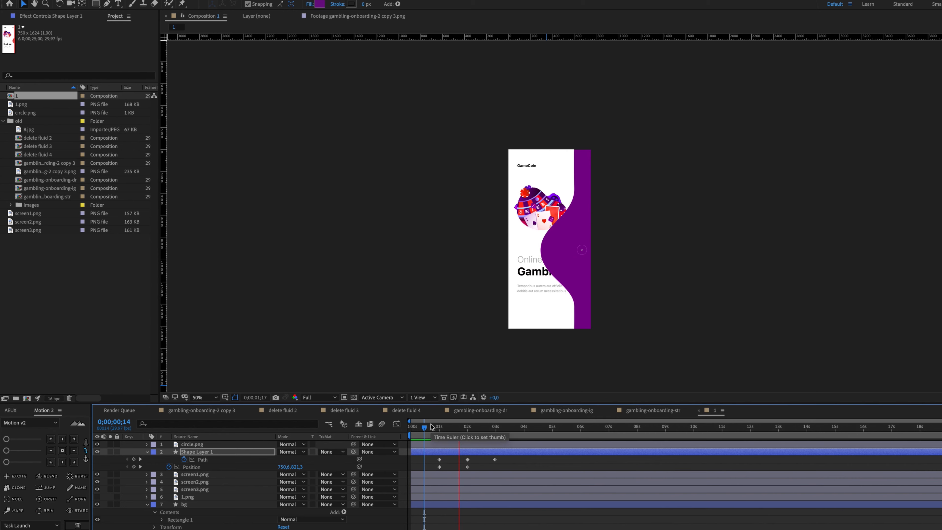
{"action": "key", "text": "space"}
{"action": "key", "text": "space"}
Ease the first two path and position keyframes with a Motion 2 value of 89 and preview the motion.
{"action": "left_click_drag", "start_coordinate": [431, 456], "coordinate": [483, 472]}
{"action": "left_click", "coordinate": [85, 449]}
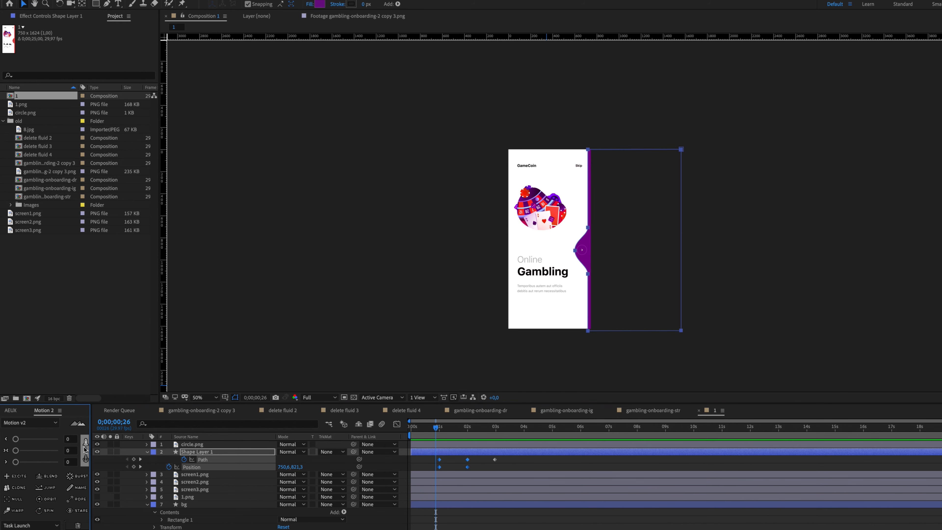
{"action": "key", "text": "space"}
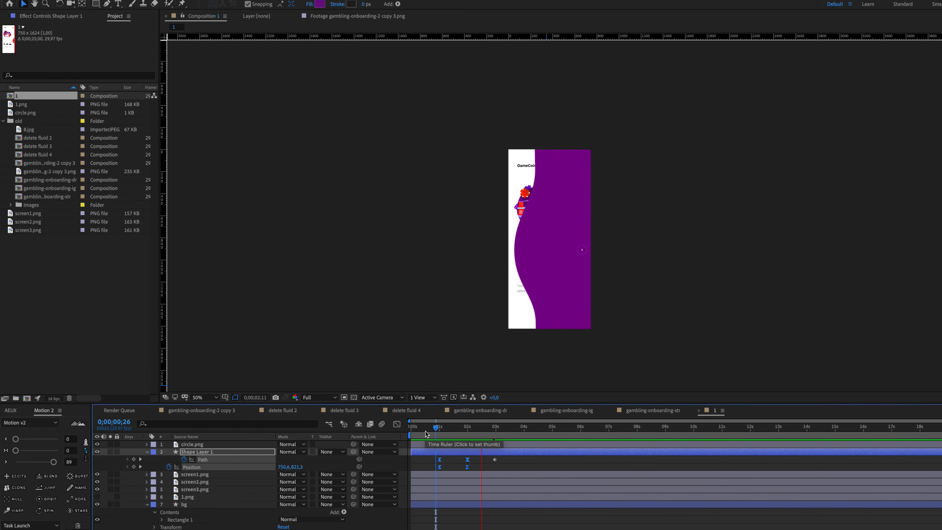
{"action": "key", "text": "space"}
{"action": "left_click_drag", "start_coordinate": [430, 432], "coordinate": [397, 430]}
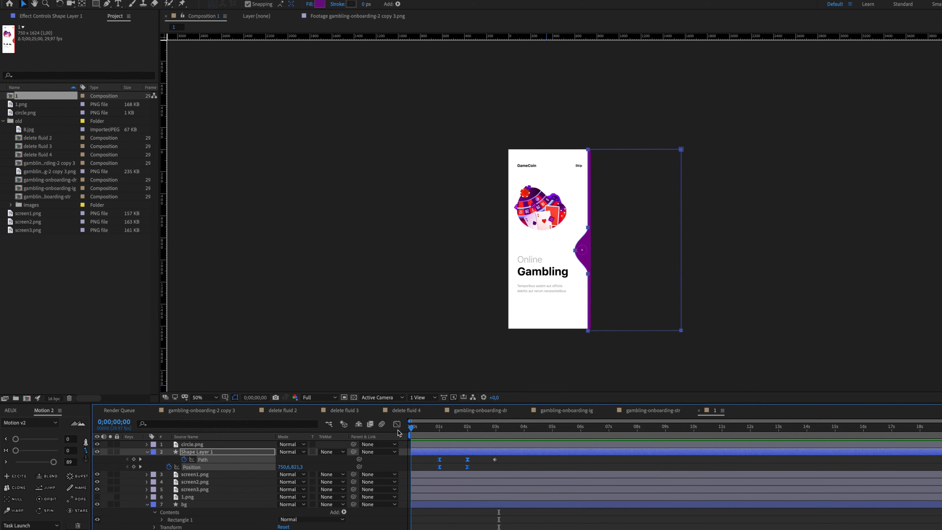
{"action": "left_click", "coordinate": [440, 431]}
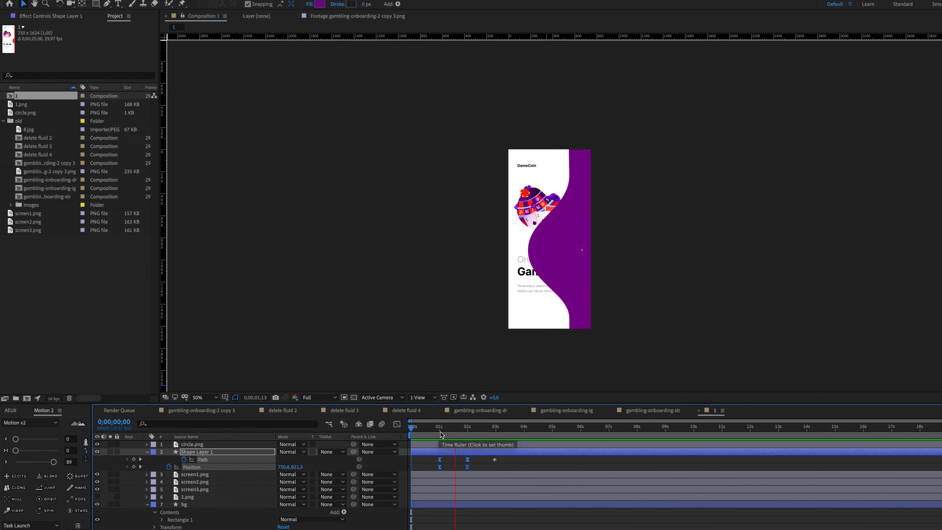
{"action": "key", "text": "space"}
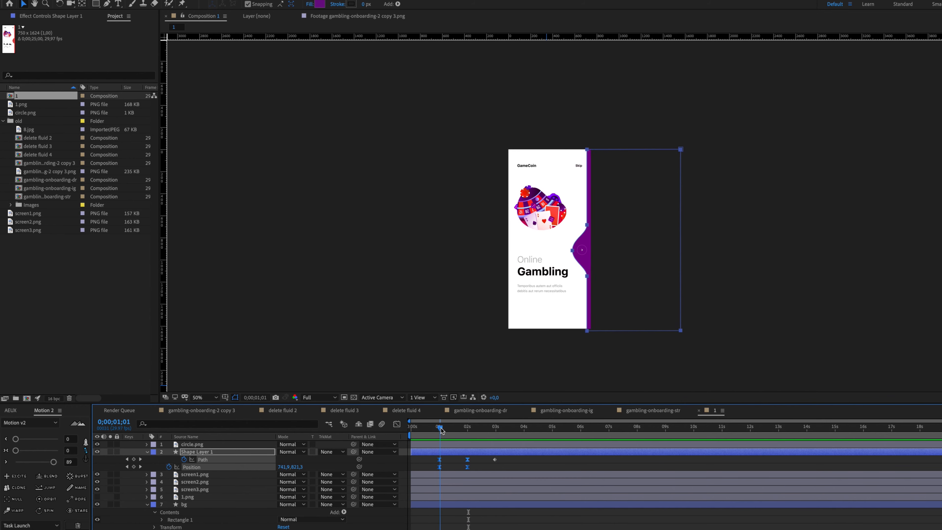
Shift the first two path keyframes a few frames earlier than the position keyframes and preview the offset.
{"action": "left_click_drag", "start_coordinate": [431, 460], "coordinate": [464, 460]}
{"action": "left_click", "coordinate": [429, 427]}
{"action": "key", "text": "space"}
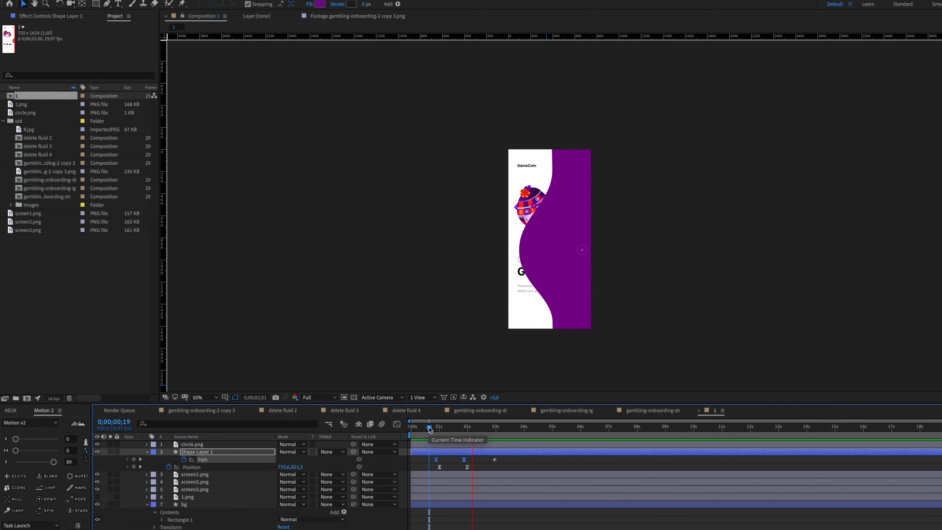
{"action": "key", "text": "space"}
Ease the last two path keyframes with a Motion 2 value of 89 and preview the result.
{"action": "left_click_drag", "start_coordinate": [500, 460], "coordinate": [453, 462]}
{"action": "left_click", "coordinate": [53, 462]}
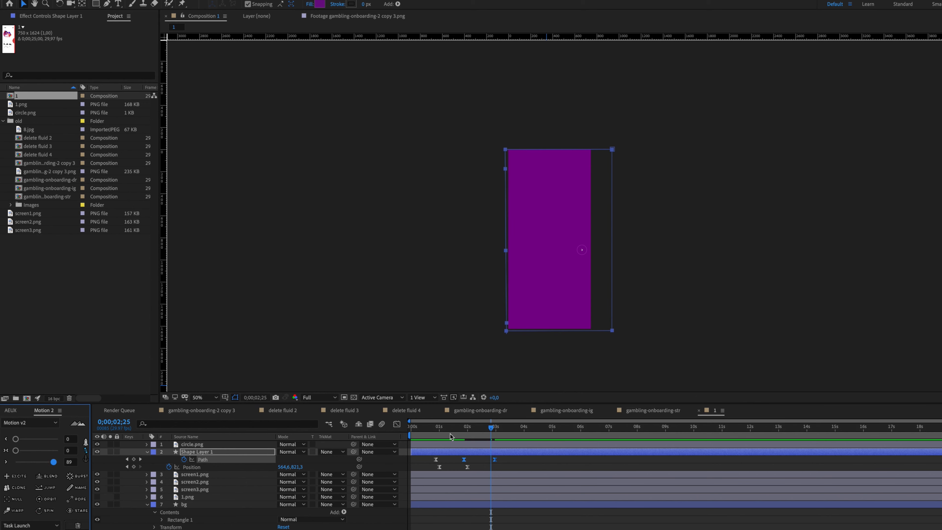
{"action": "left_click", "coordinate": [433, 426]}
{"action": "key", "text": "space"}
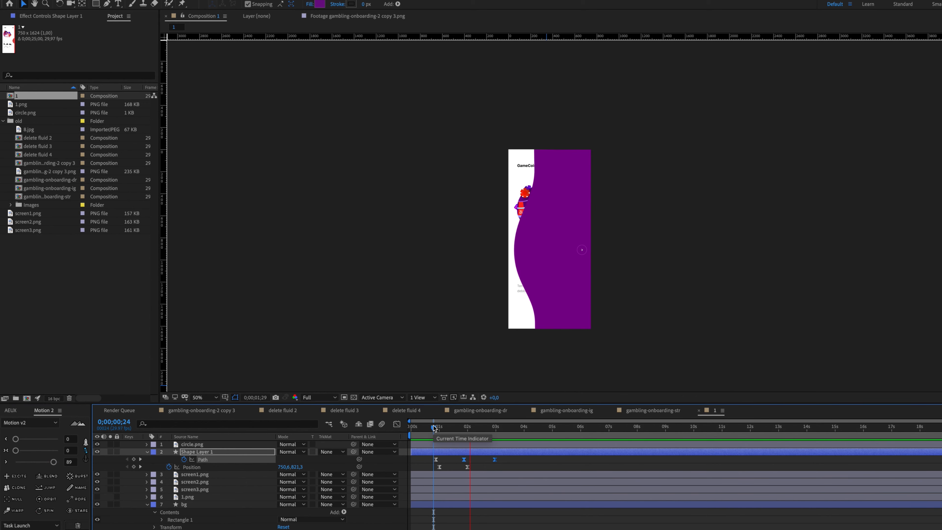
Shorten the upper curve handle of the wave's crest at 0;00;01;26 and preview the movement.
{"action": "left_click_drag", "start_coordinate": [433, 427], "coordinate": [463, 427]}
{"action": "left_click_drag", "start_coordinate": [501, 232], "coordinate": [543, 260]}
{"action": "left_click_drag", "start_coordinate": [523, 216], "coordinate": [523, 225]}
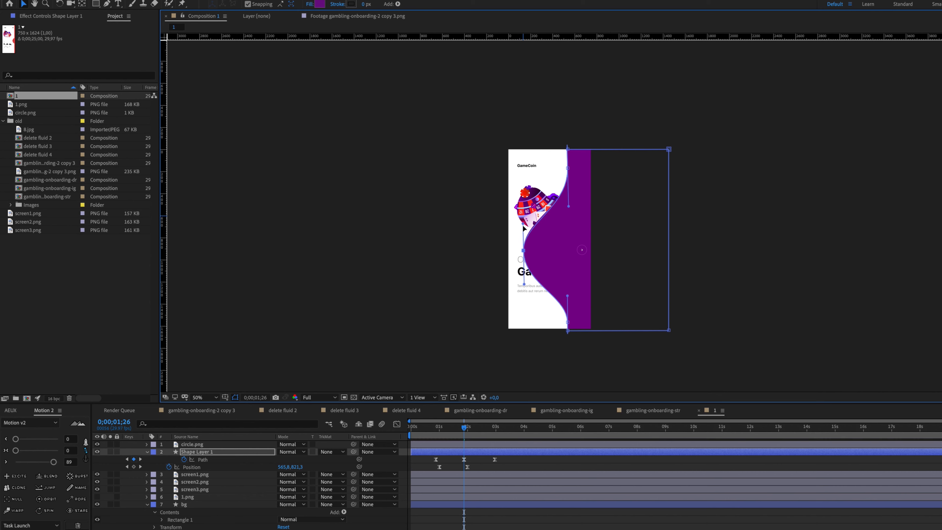
{"action": "left_click", "coordinate": [429, 428]}
{"action": "key", "text": "space"}
{"action": "key", "text": "space"}
{"action": "mouse_move", "coordinate": [465, 428]}
{"action": "left_mouse_down"}
{"action": "mouse_move", "coordinate": [429, 429]}
{"action": "mouse_move", "coordinate": [465, 429]}
{"action": "left_mouse_up"}
{"action": "key", "text": "space"}
{"action": "key", "text": "space"}
Refine the wave at 0;00;01;26 by adjusting the crest handle, lengthening the upper and lower points' handles, and previewing it.
{"action": "left_click", "coordinate": [464, 429]}
{"action": "left_click", "coordinate": [464, 460]}
{"action": "left_click_drag", "start_coordinate": [497, 238], "coordinate": [523, 226]}
{"action": "left_click", "coordinate": [568, 322]}
{"action": "left_click_drag", "start_coordinate": [567, 296], "coordinate": [566, 284]}
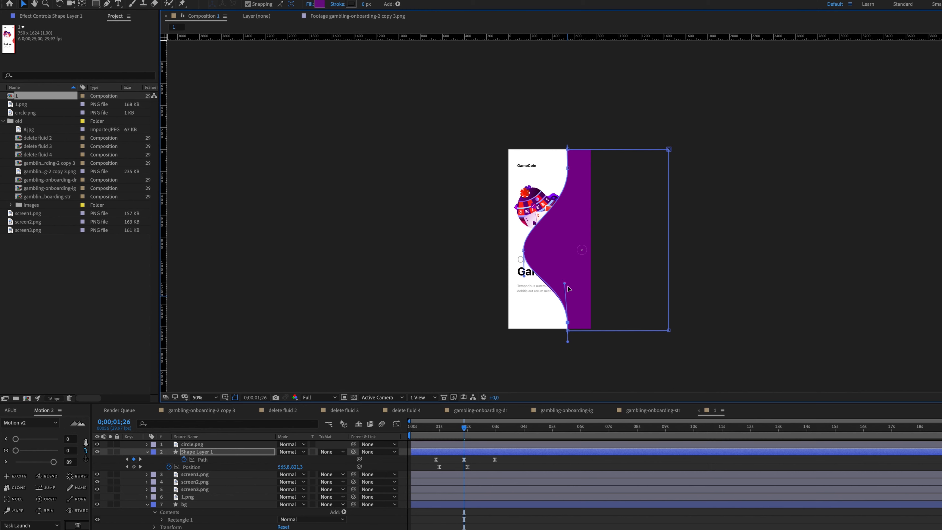
{"action": "left_click_drag", "start_coordinate": [573, 157], "coordinate": [546, 176]}
{"action": "left_click_drag", "start_coordinate": [568, 205], "coordinate": [567, 223]}
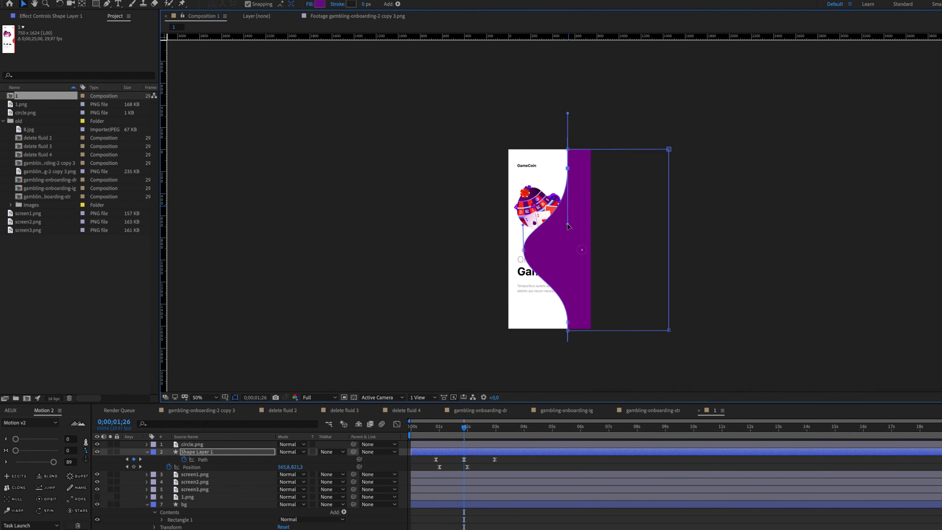
{"action": "left_click", "coordinate": [425, 429]}
{"action": "key", "text": "space"}
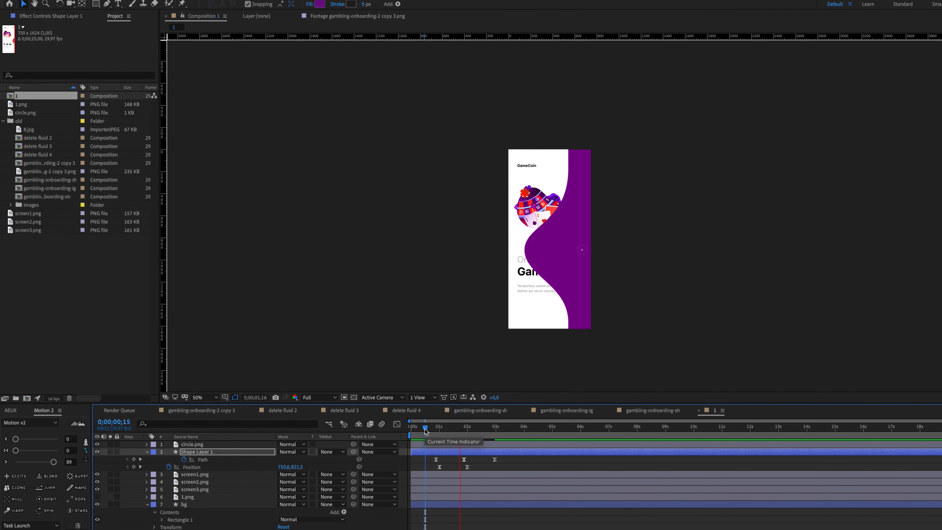
{"action": "key", "text": "space"}
Make the path keyframe at 3 seconds linear and add path keyframes near 0;00;03;12 and shortly before 4 seconds.
{"action": "left_click", "coordinate": [495, 460]}
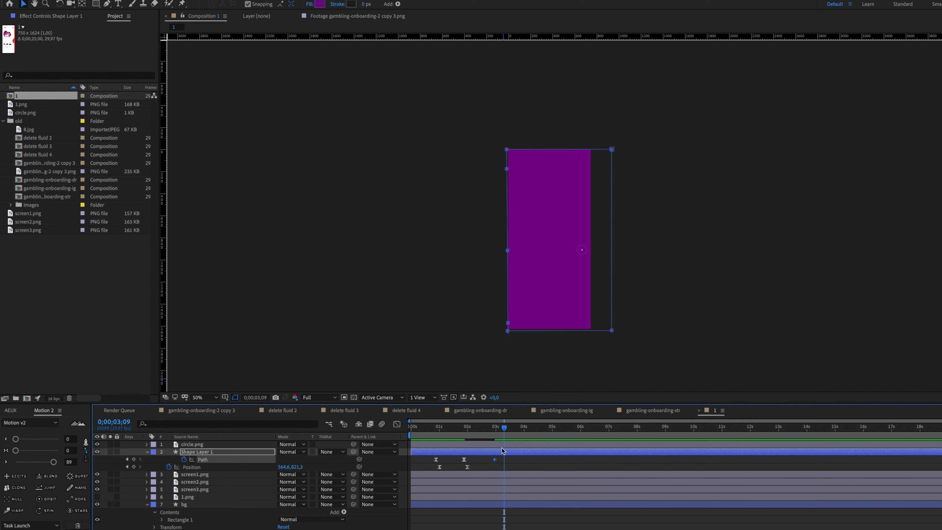
{"action": "mouse_move", "coordinate": [504, 430]}
{"action": "left_mouse_down"}
{"action": "mouse_move", "coordinate": [457, 432]}
{"action": "mouse_move", "coordinate": [505, 429]}
{"action": "left_mouse_up"}
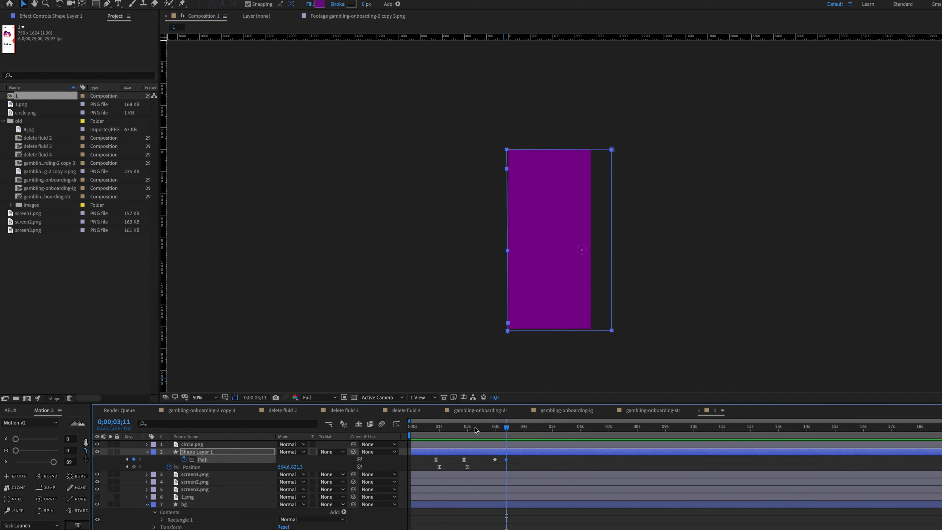
{"action": "left_click_drag", "start_coordinate": [494, 430], "coordinate": [494, 429]}
{"action": "left_click", "coordinate": [520, 429]}
{"action": "left_click", "coordinate": [133, 460]}
Bow the middle of the shape's left edge inward at 0;00;03;12 for a rebound and preview it.
{"action": "left_click_drag", "start_coordinate": [479, 232], "coordinate": [519, 260]}
{"action": "key", "text": "shift+Right"}
{"action": "key", "text": "shift+Right"}
{"action": "key", "text": "super+z"}
{"action": "key", "text": "shift+Right"}
{"action": "key", "text": "shift+Right"}
{"action": "key", "text": "shift+Right"}
{"action": "key", "text": "shift+Right"}
{"action": "key", "text": "shift+Right"}
{"action": "left_click", "coordinate": [491, 429]}
{"action": "key", "text": "space"}
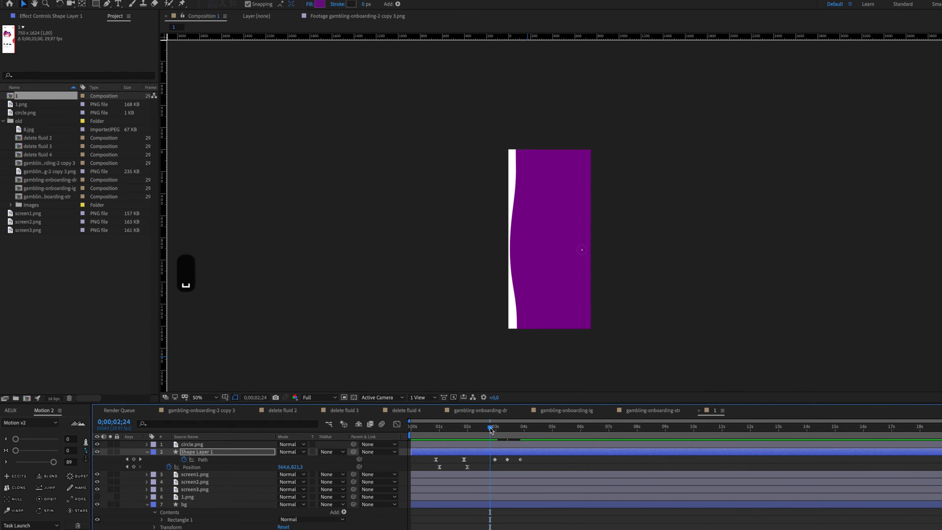
{"action": "left_click", "coordinate": [461, 430]}
{"action": "key", "text": "space"}
Nudge all the left-edge points slightly left at 0;00;02;29 and slightly right at 0;00;03;12.
{"action": "left_click_drag", "start_coordinate": [463, 431], "coordinate": [495, 430]}
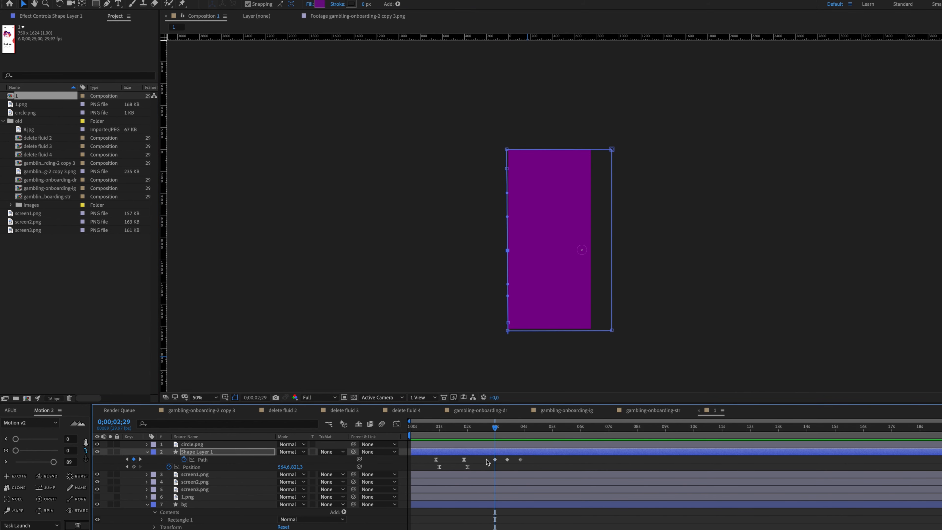
{"action": "left_click_drag", "start_coordinate": [482, 124], "coordinate": [529, 374]}
{"action": "key", "text": "Left"}
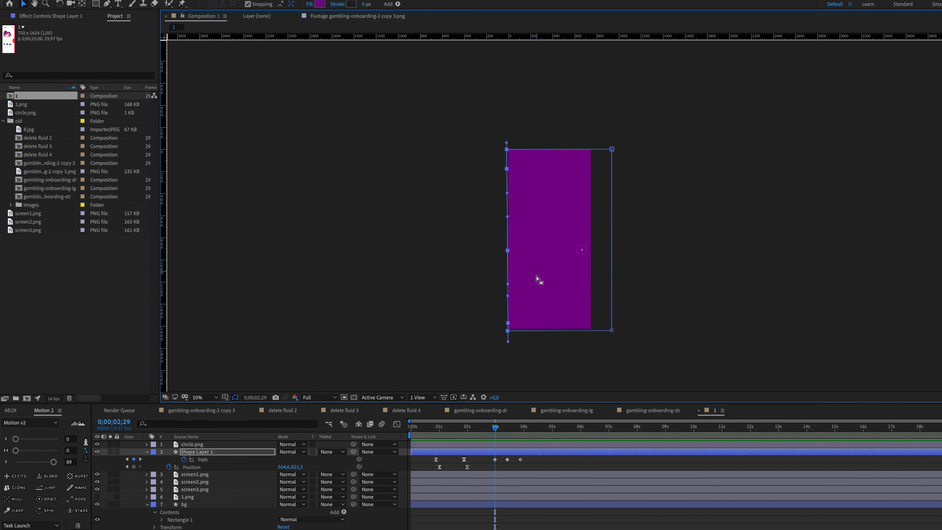
{"action": "left_click", "coordinate": [508, 426]}
{"action": "left_click_drag", "start_coordinate": [522, 350], "coordinate": [475, 131]}
{"action": "key", "text": "Right"}
{"action": "key", "text": "Right"}
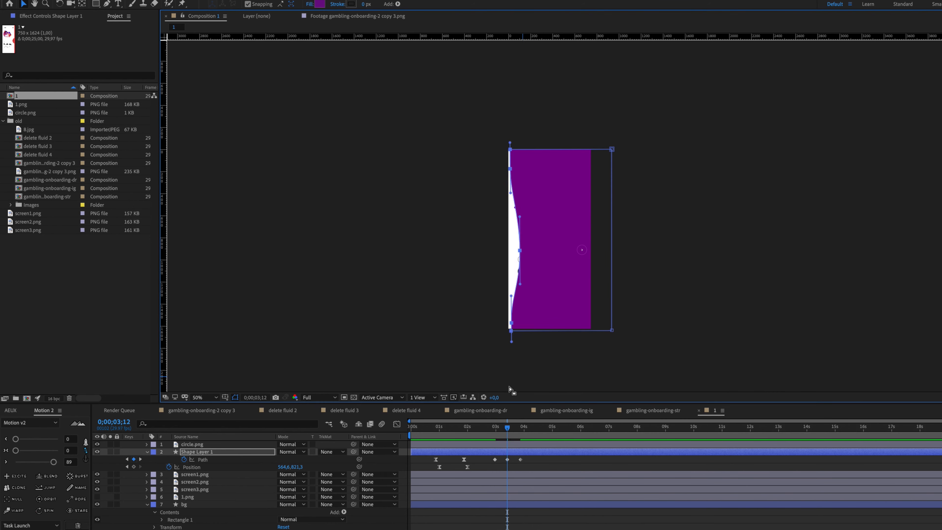
Preview the rebound and ease all of the shape's path keyframes with a Motion 2 value of 89.
{"action": "left_click", "coordinate": [483, 426]}
{"action": "key", "text": "space"}
{"action": "left_click", "coordinate": [203, 459]}
{"action": "left_click", "coordinate": [54, 461]}
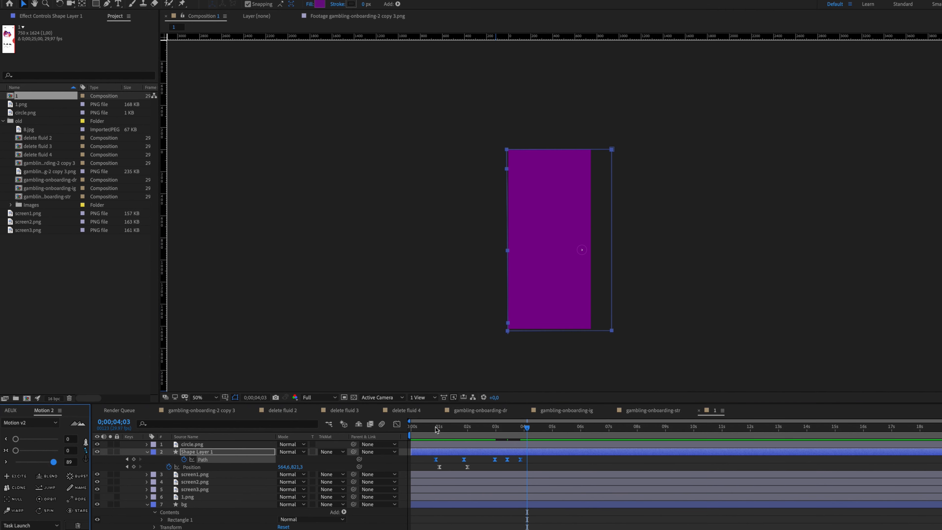
Preview the liquid transition and undo the last move of the shape's path keyframes.
{"action": "left_click", "coordinate": [436, 428]}
{"action": "key", "text": "space"}
{"action": "key", "text": "space"}
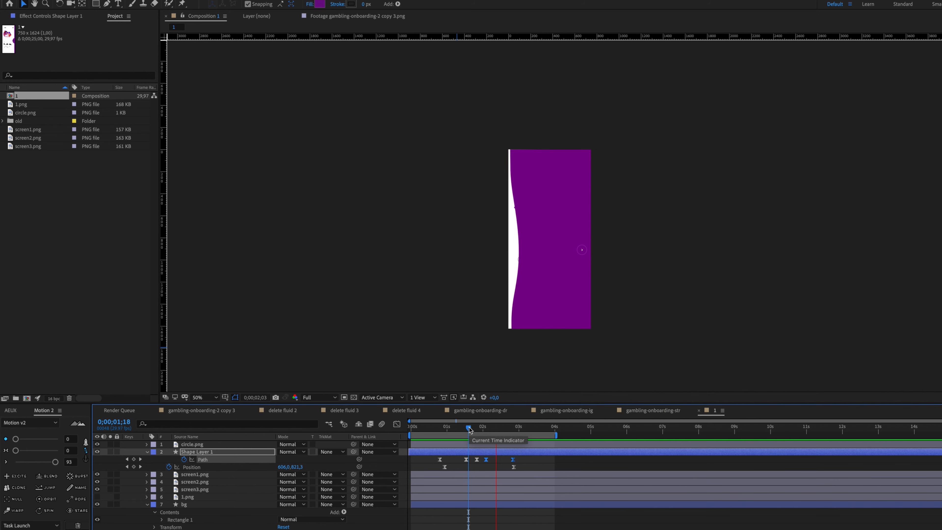
{"action": "key", "text": "space"}
{"action": "key", "text": "super+z"}
{"action": "key", "text": "space"}
Make the shape's path keyframe at 0;00;01;24 linear and preview the rebound.
{"action": "mouse_move", "coordinate": [472, 426]}
{"action": "left_mouse_down"}
{"action": "mouse_move", "coordinate": [488, 427]}
{"action": "mouse_move", "coordinate": [476, 427]}
{"action": "left_mouse_up"}
{"action": "left_click", "coordinate": [477, 461]}
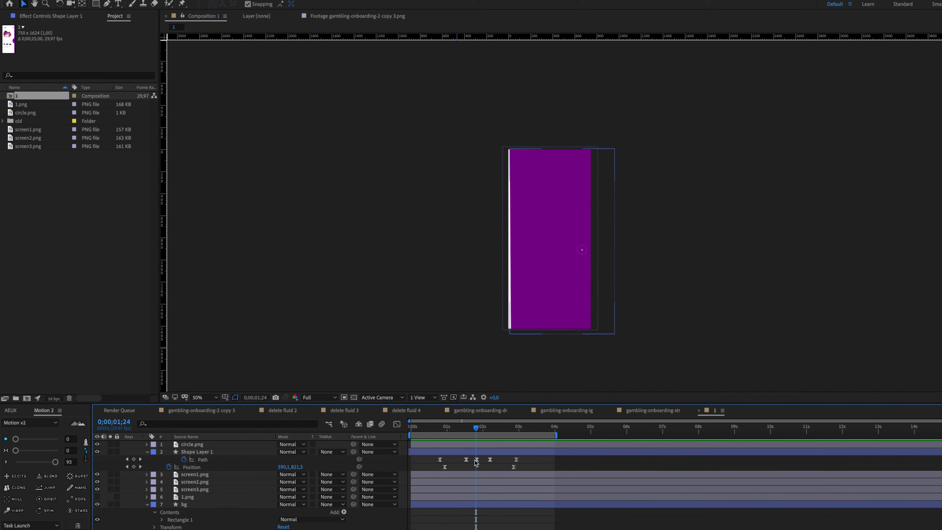
{"action": "left_click", "coordinate": [477, 460]}
{"action": "key", "text": "space"}
{"action": "left_click", "coordinate": [464, 430]}
{"action": "key", "text": "space"}
{"action": "key", "text": "space"}
{"action": "key", "text": "space"}
{"action": "key", "text": "space"}
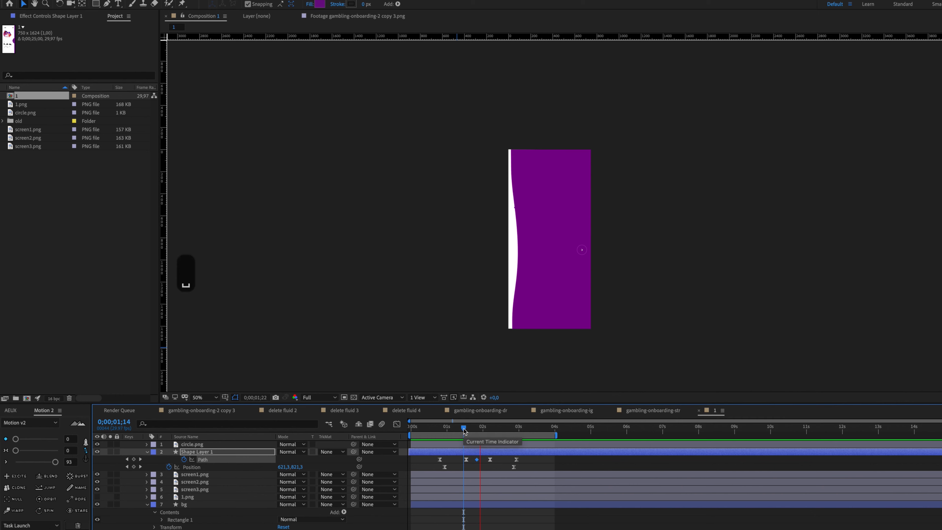
Retime the final path keyframes of Shape Layer 1 by a few frames and preview the rebound.
{"action": "key", "text": "space"}
{"action": "left_click_drag", "start_coordinate": [484, 457], "coordinate": [513, 460]}
{"action": "left_click", "coordinate": [463, 429]}
{"action": "key", "text": "space"}
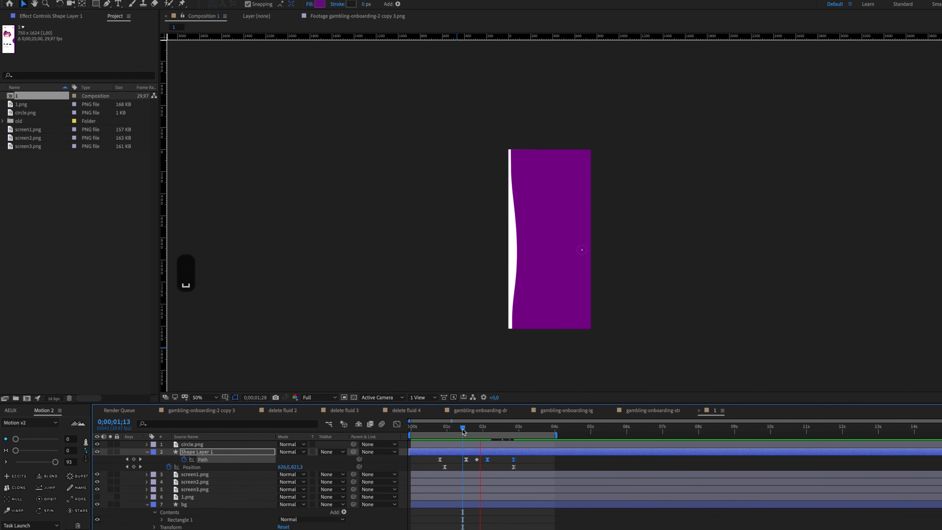
{"action": "left_click", "coordinate": [510, 463]}
{"action": "left_click_drag", "start_coordinate": [513, 460], "coordinate": [509, 460]}
{"action": "left_click", "coordinate": [514, 467]}
{"action": "key", "text": "space"}
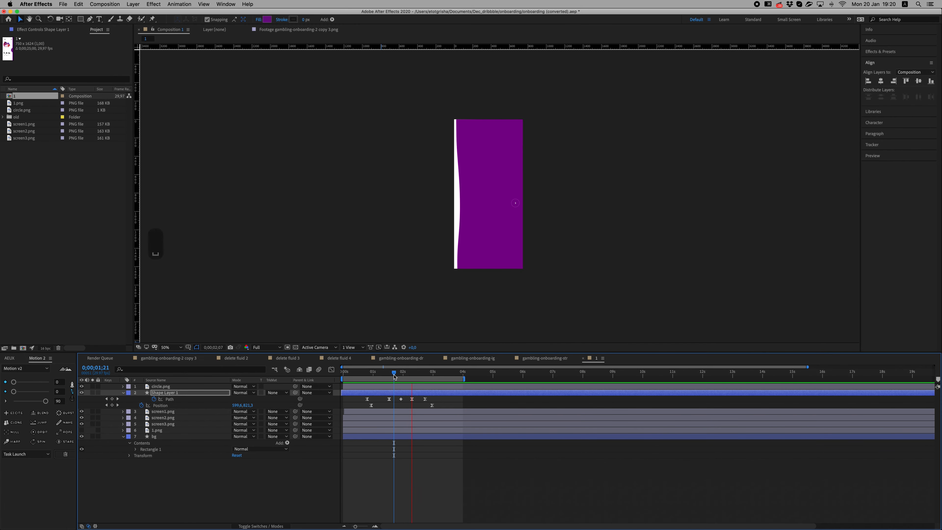
{"action": "key", "text": "space"}
{"action": "left_click", "coordinate": [400, 376]}
{"action": "key", "text": "space"}
{"action": "key", "text": "space"}
{"action": "key", "text": "space"}
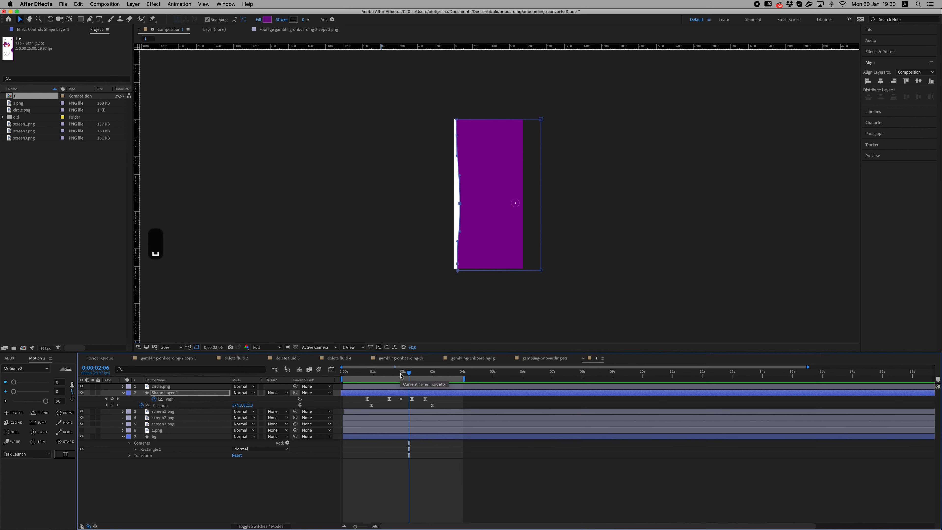
Open the graph for the path keyframe at 0;00;02;09 and shorten its outgoing ease to about 20% influence.
{"action": "left_click_drag", "start_coordinate": [410, 373], "coordinate": [414, 373]}
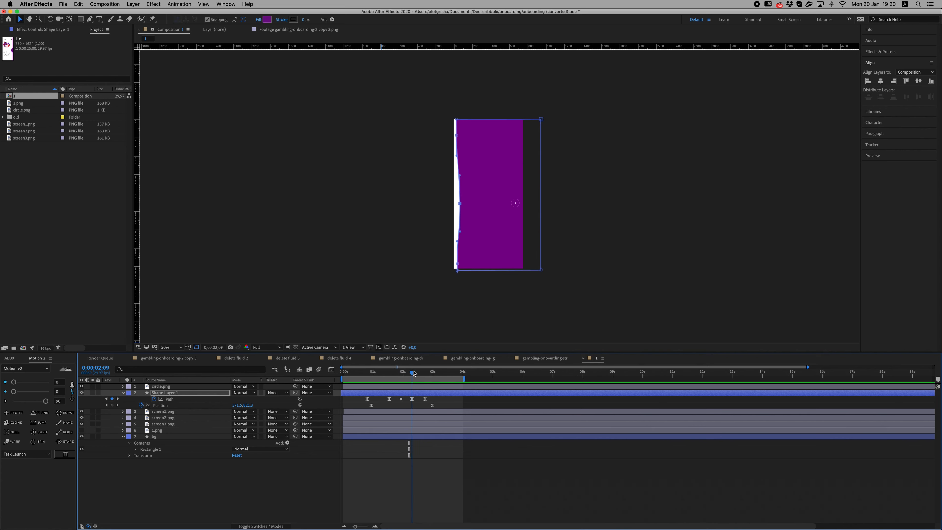
{"action": "left_click", "coordinate": [412, 400]}
{"action": "left_click", "coordinate": [331, 369]}
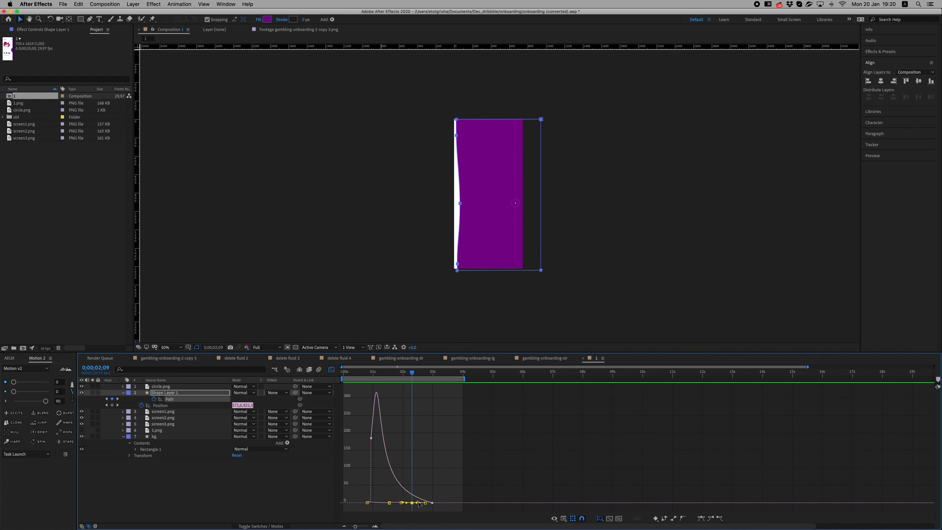
{"action": "scroll", "coordinate": [414, 506], "scroll_direction": "up", "scroll_amount": 5}
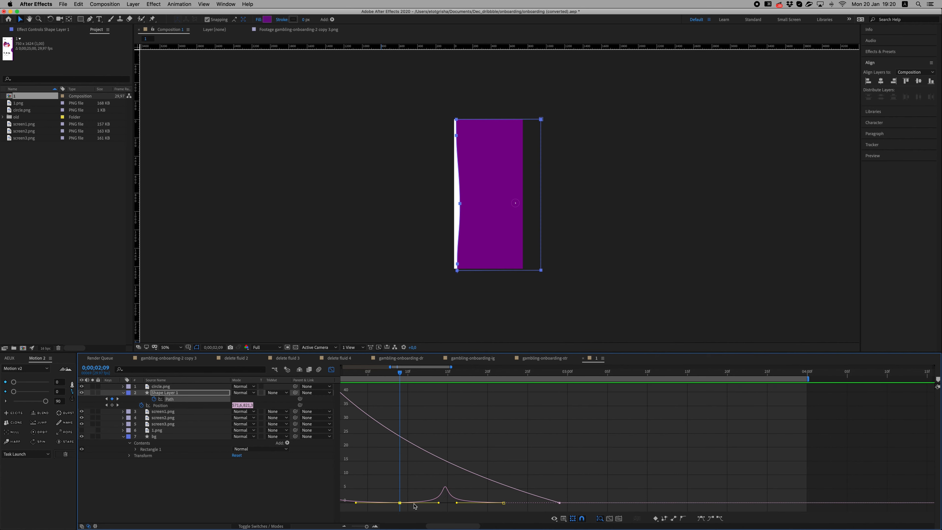
{"action": "left_click_drag", "start_coordinate": [430, 475], "coordinate": [503, 468]}
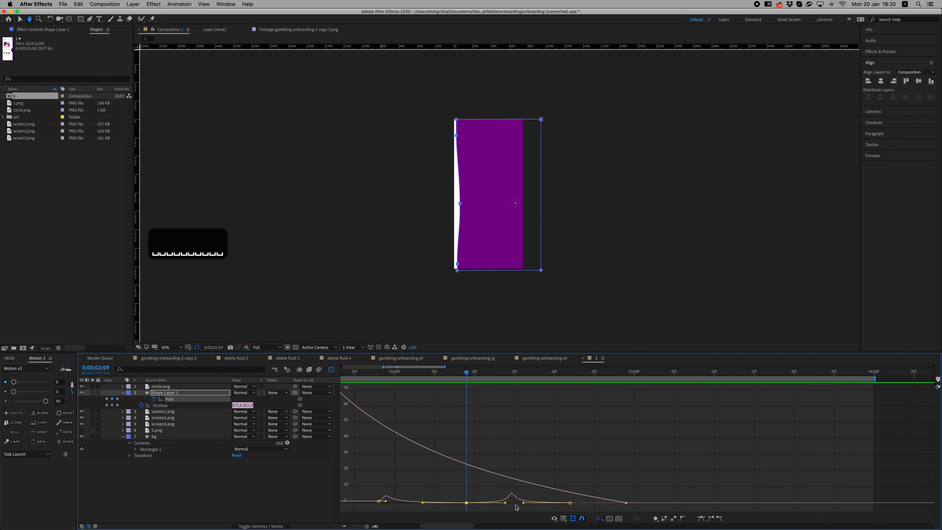
{"action": "left_click_drag", "start_coordinate": [507, 505], "coordinate": [495, 505]}
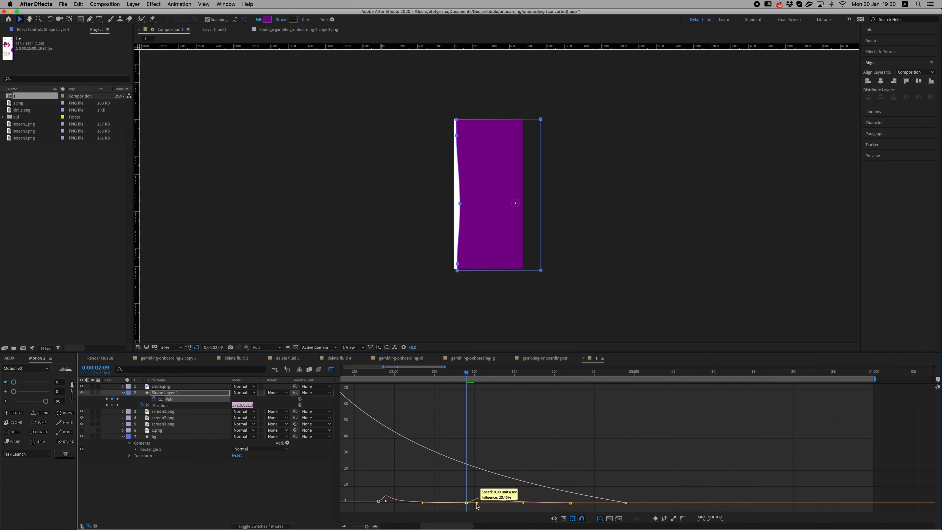
{"action": "key", "text": "space"}
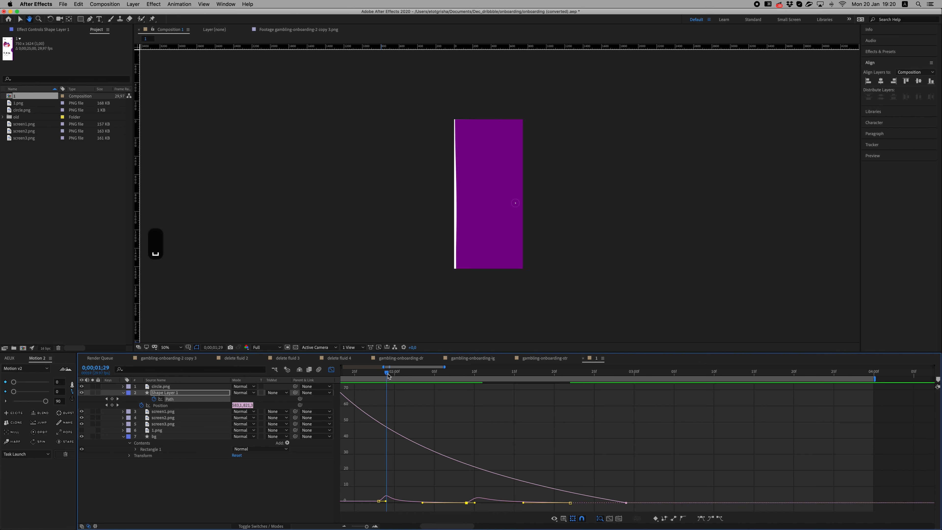
End the work area at about 0;00;02;27 and preview the whole transition.
{"action": "left_click", "coordinate": [360, 377]}
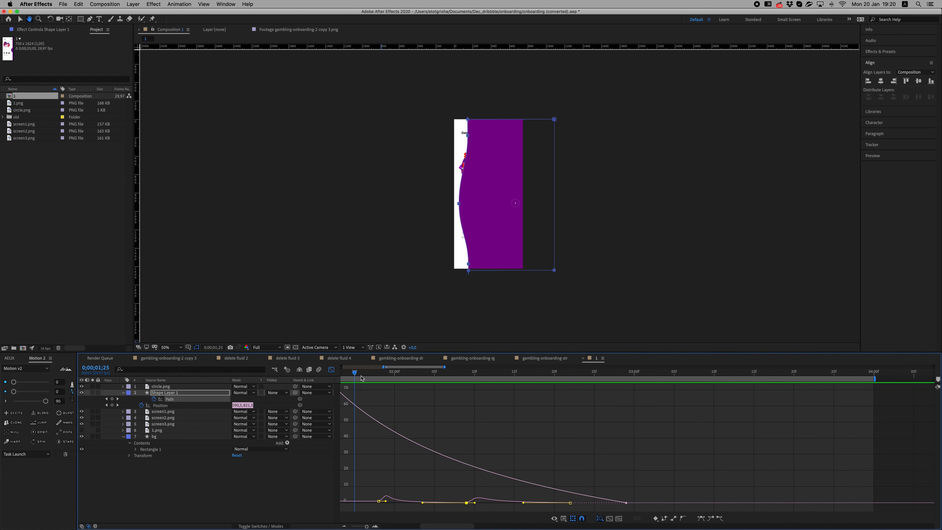
{"action": "left_click_drag", "start_coordinate": [359, 378], "coordinate": [598, 377]}
{"action": "key", "text": "n"}
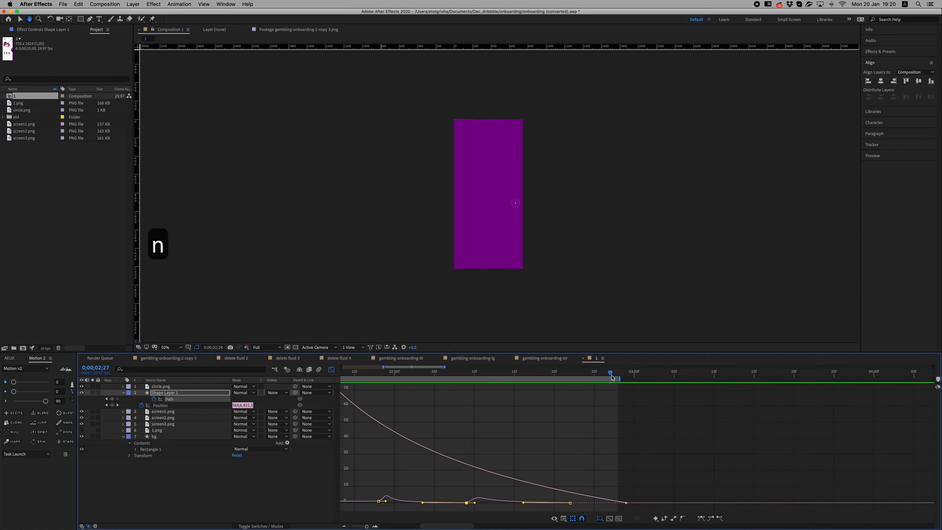
{"action": "left_click_drag", "start_coordinate": [589, 377], "coordinate": [340, 377]}
{"action": "key", "text": "space"}
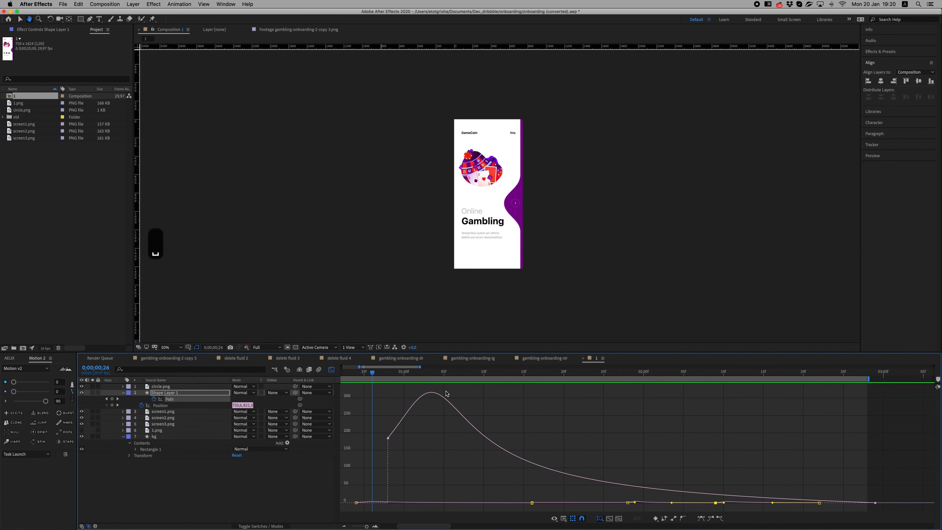
{"action": "key", "text": "space"}
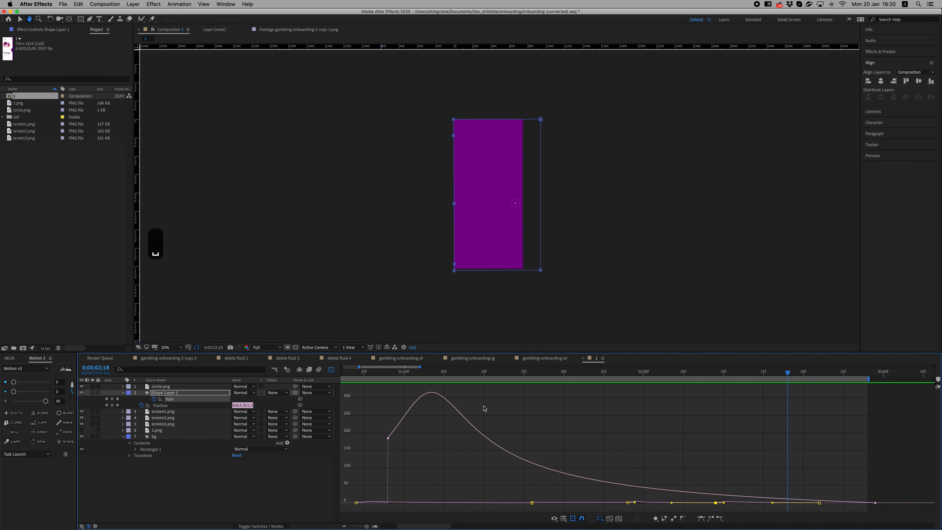
Play the transition repeatedly to examine the smoothness of the shape's motion and rebound.
{"action": "key", "text": "space"}
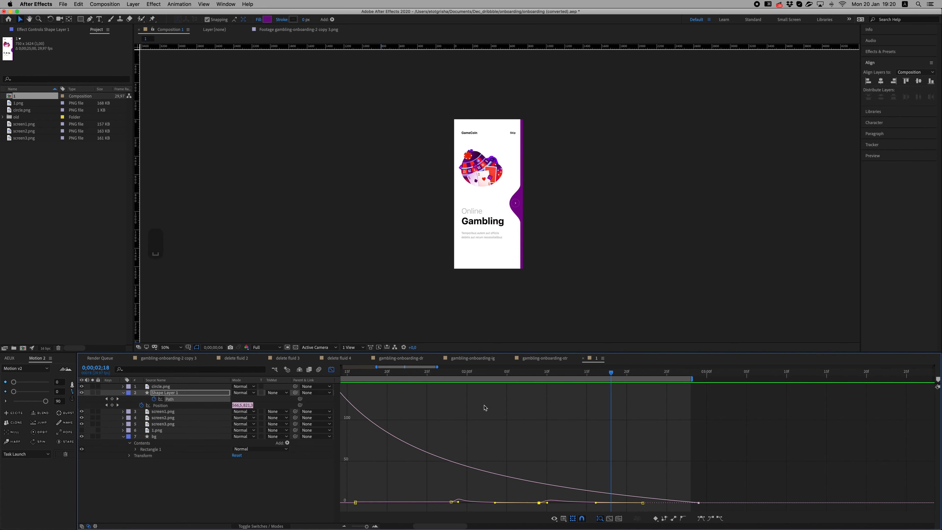
{"action": "key", "text": "space"}
{"action": "left_click_drag", "start_coordinate": [427, 372], "coordinate": [464, 376]}
{"action": "key", "text": "space"}
{"action": "key", "text": "space"}
{"action": "key", "text": "space"}
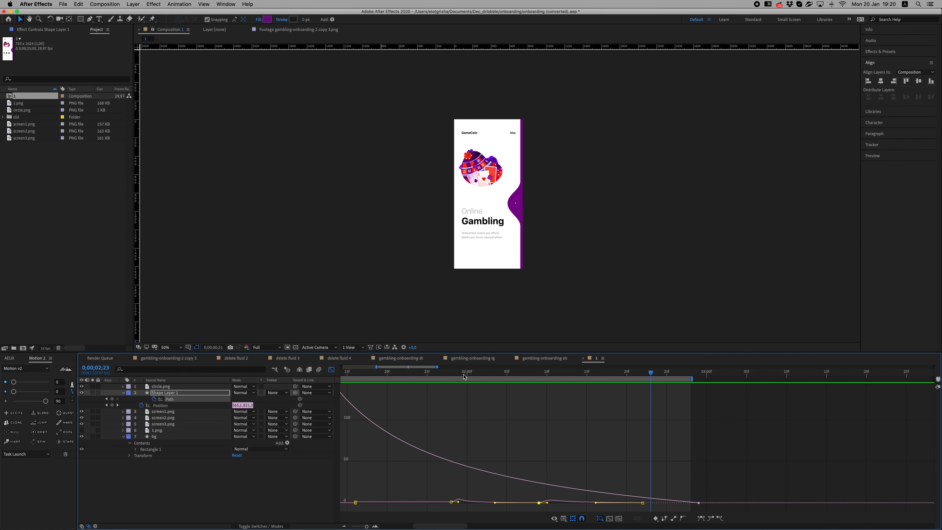
{"action": "key", "text": "space"}
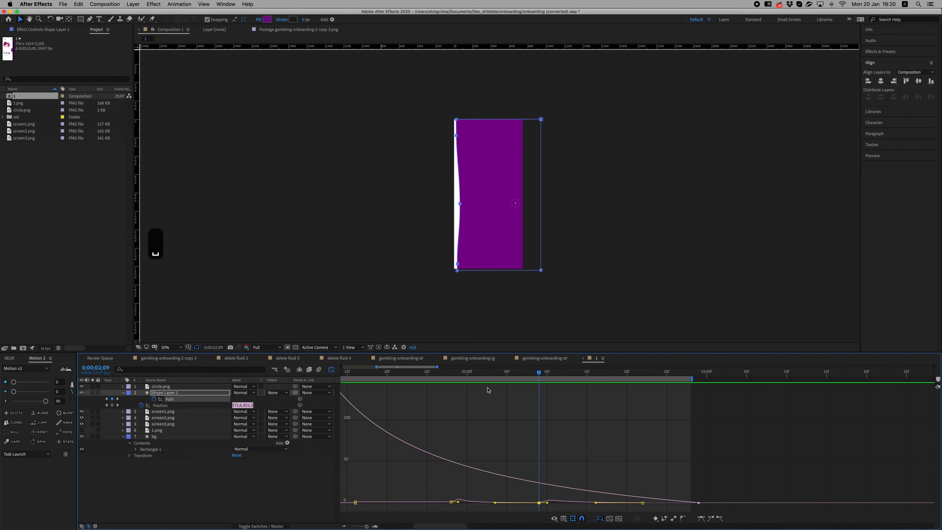
{"action": "scroll", "coordinate": [488, 389], "scroll_direction": "left", "scroll_amount": 3}
{"action": "left_click", "coordinate": [365, 375]}
{"action": "key", "text": "space"}
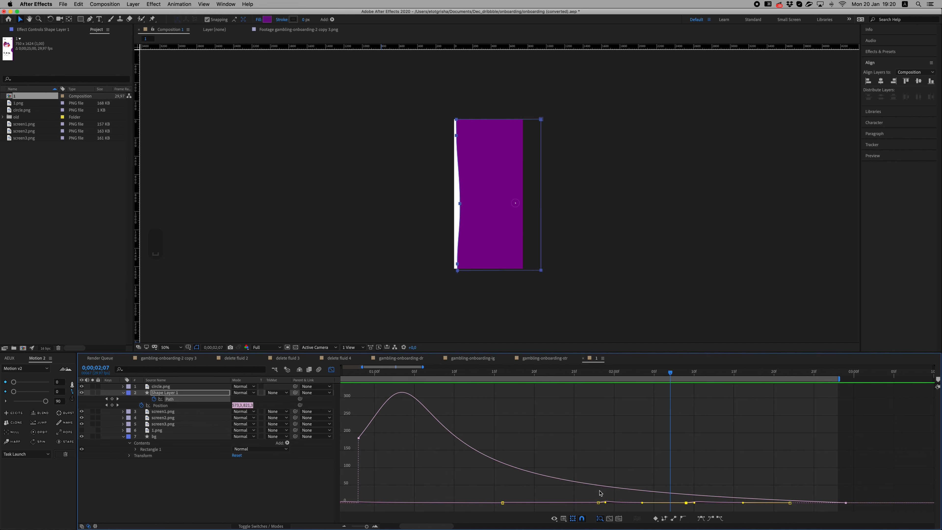
Try slightly lengthening the incoming ease of the path keyframe at 0;00;01;16, preview it and undo the change.
{"action": "left_click", "coordinate": [503, 502]}
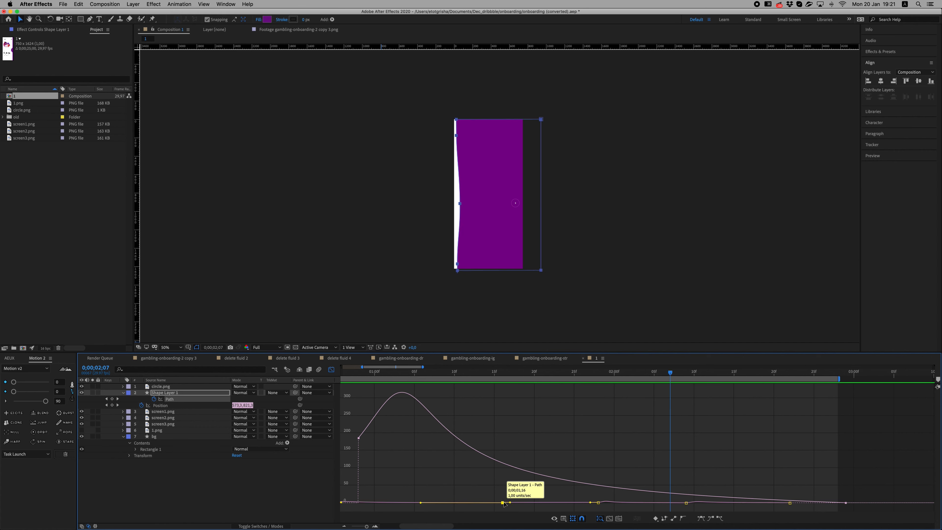
{"action": "left_click_drag", "start_coordinate": [419, 503], "coordinate": [415, 505]}
{"action": "key", "text": "space"}
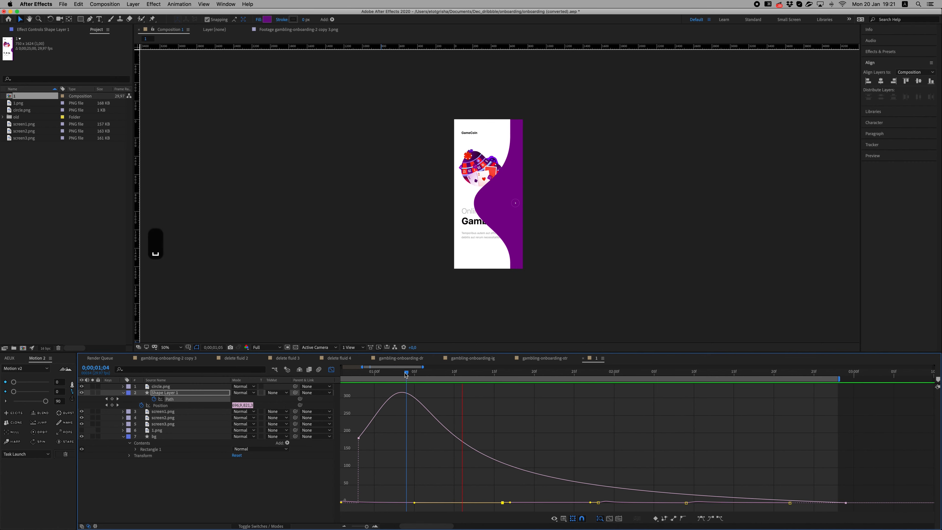
{"action": "key", "text": "super+z"}
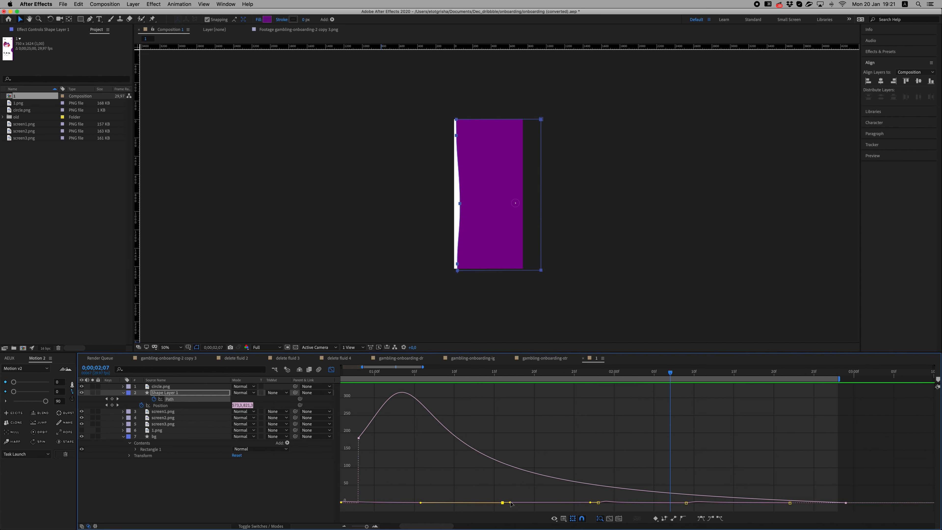
Lengthen the outgoing ease of the path keyframe at 0;00;01;16 and preview the transition.
{"action": "left_click_drag", "start_coordinate": [510, 503], "coordinate": [535, 505]}
{"action": "left_click", "coordinate": [486, 376]}
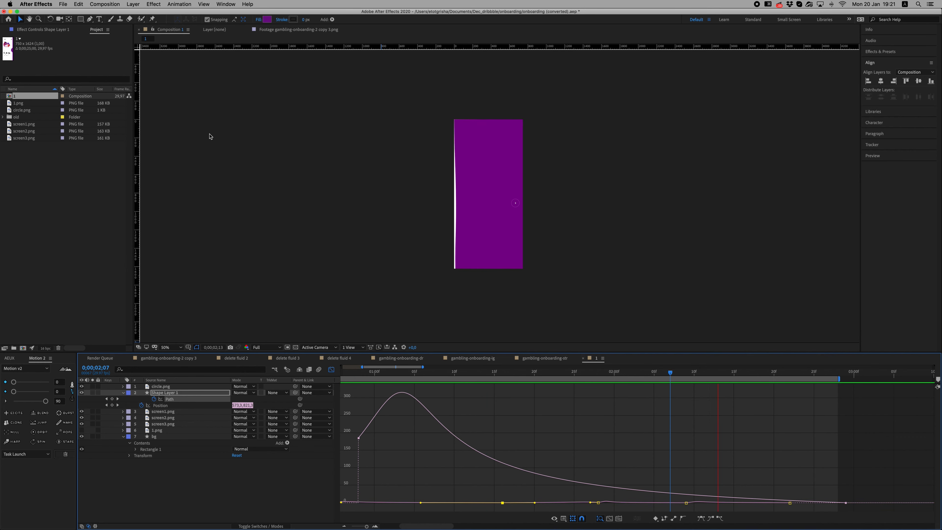
{"action": "key", "text": "space"}
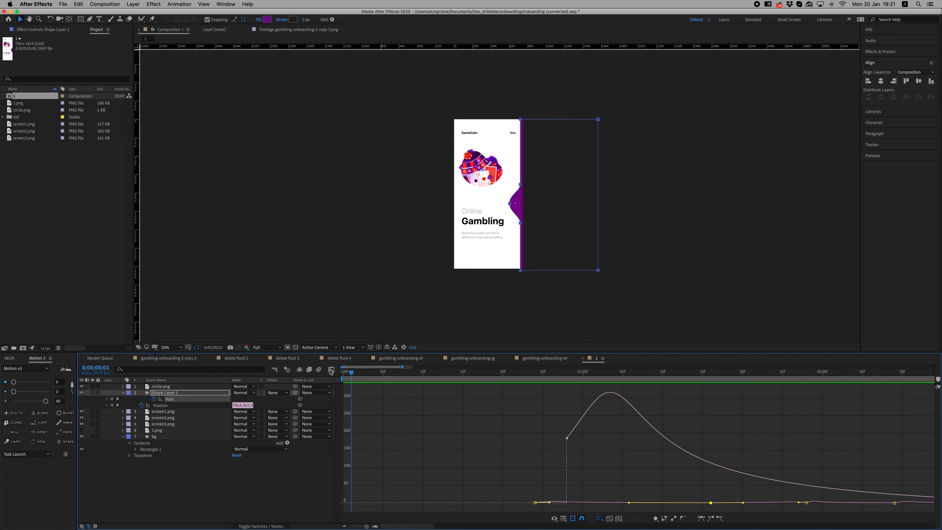
Return to the keyframe view, extend the work area past 5 seconds and move all the shape's keyframes to start at about 2 seconds.
{"action": "left_click", "coordinate": [331, 371]}
{"action": "key", "text": "semicolon"}
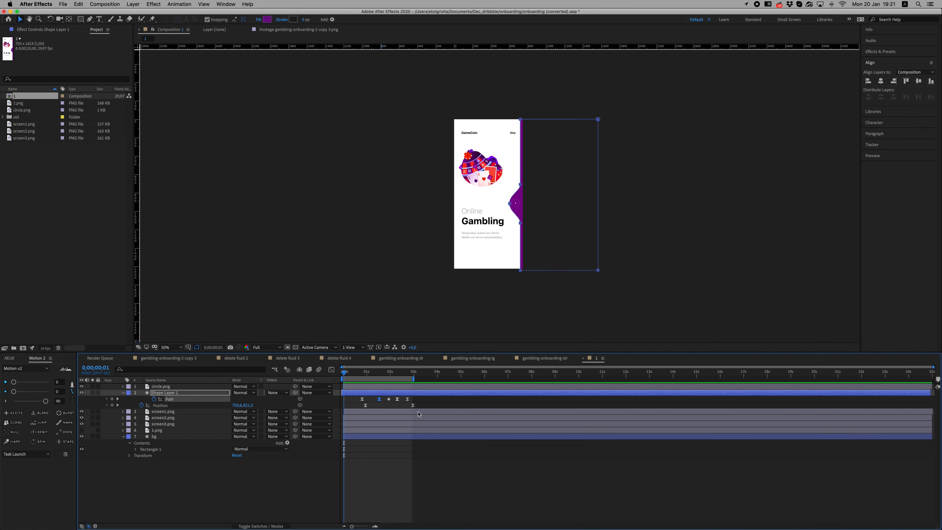
{"action": "left_click_drag", "start_coordinate": [351, 397], "coordinate": [385, 404]}
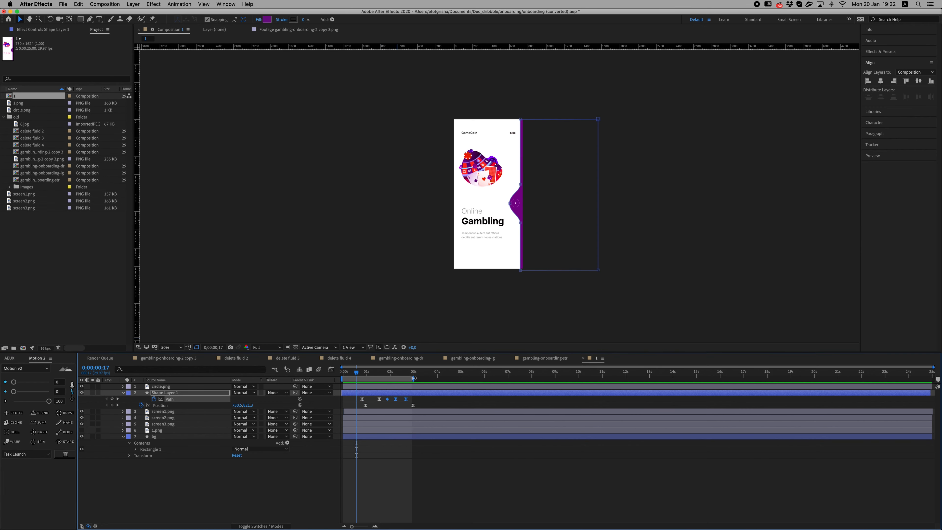
{"action": "left_click_drag", "start_coordinate": [413, 378], "coordinate": [469, 378]}
{"action": "left_click_drag", "start_coordinate": [430, 415], "coordinate": [387, 400]}
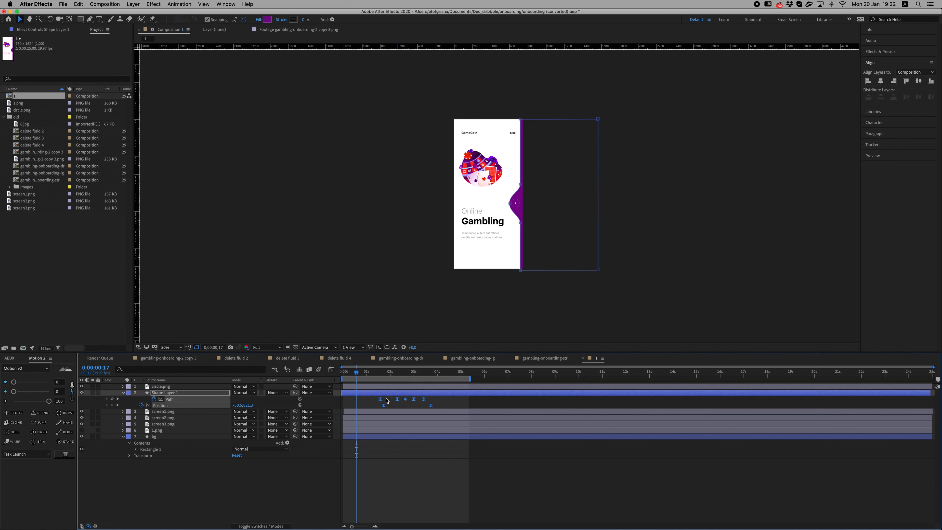
Add path and position keyframes to Shape Layer 1 at 0;00;01;15.
{"action": "left_click", "coordinate": [382, 378]}
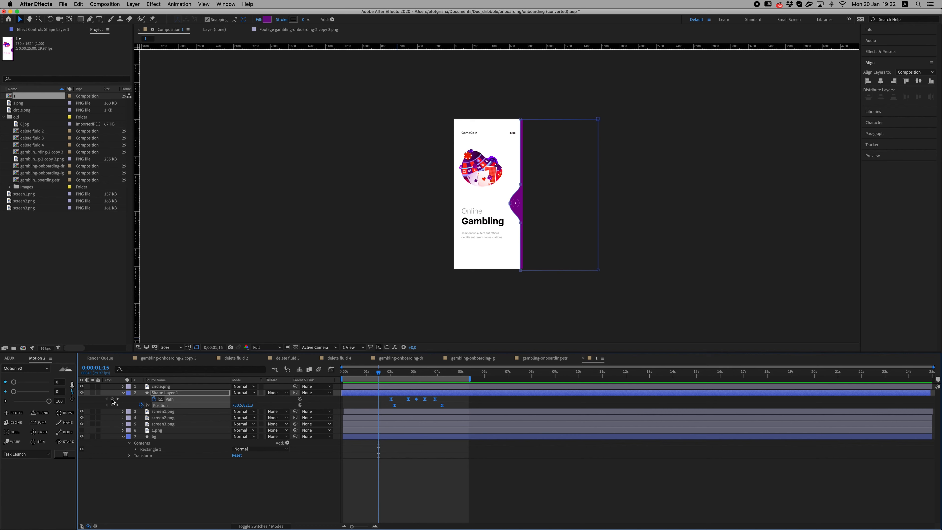
{"action": "left_click", "coordinate": [380, 398]}
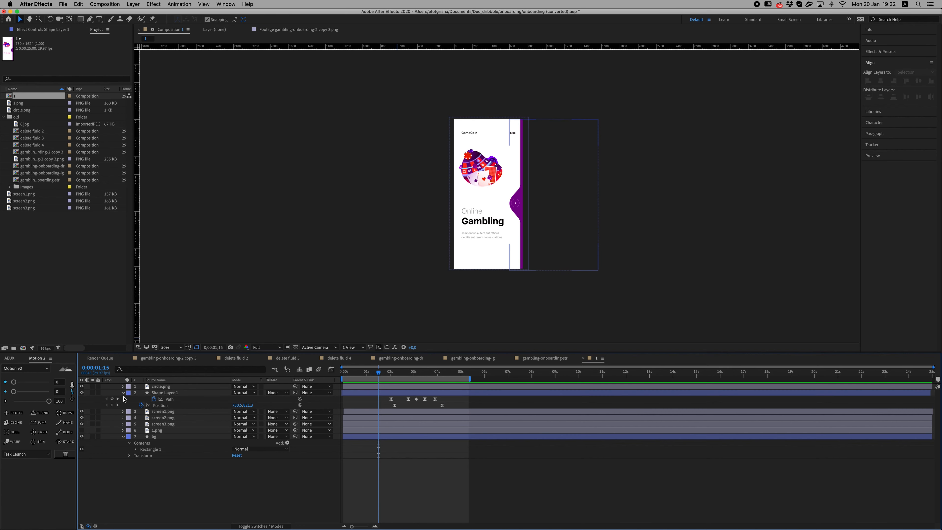
{"action": "left_click", "coordinate": [112, 399]}
{"action": "left_click", "coordinate": [112, 404]}
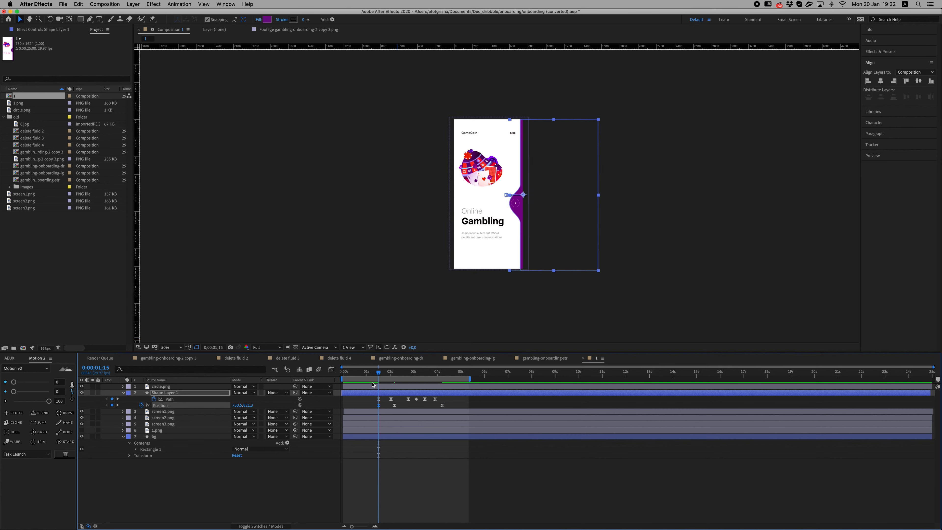
Move the shape's first pair of path and position keyframes earlier, to about 1 second.
{"action": "left_click_drag", "start_coordinate": [371, 401], "coordinate": [445, 402]}
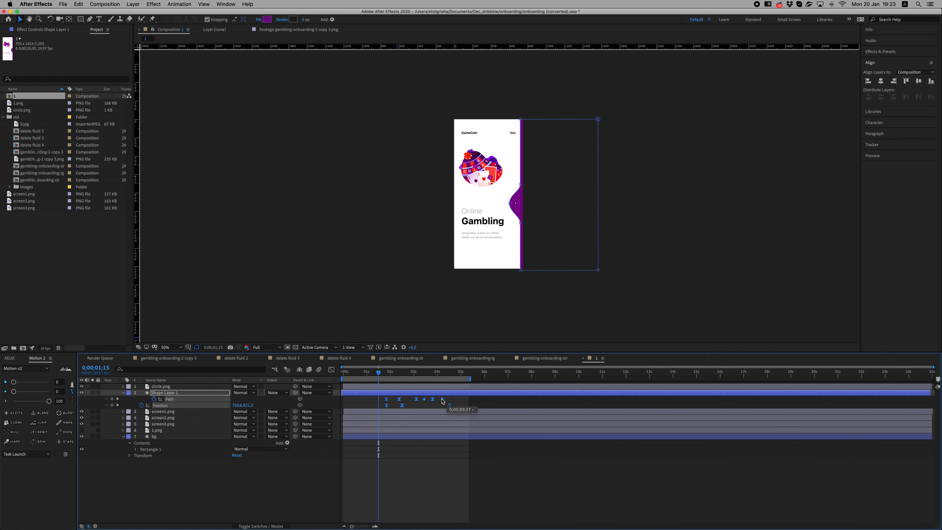
{"action": "left_click_drag", "start_coordinate": [436, 402], "coordinate": [435, 402]}
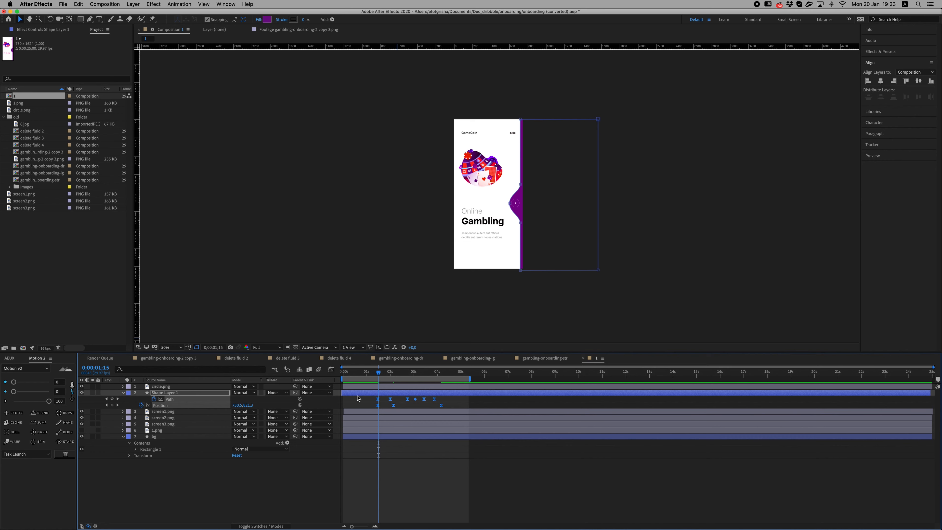
{"action": "left_click_drag", "start_coordinate": [377, 401], "coordinate": [365, 408]}
Add path and position keyframes at 0;00;00;15 and nudge the bulge's middle point right until it meets the shape's straight edge.
{"action": "left_click", "coordinate": [348, 400]}
{"action": "left_click", "coordinate": [356, 398]}
{"action": "key", "text": "period"}
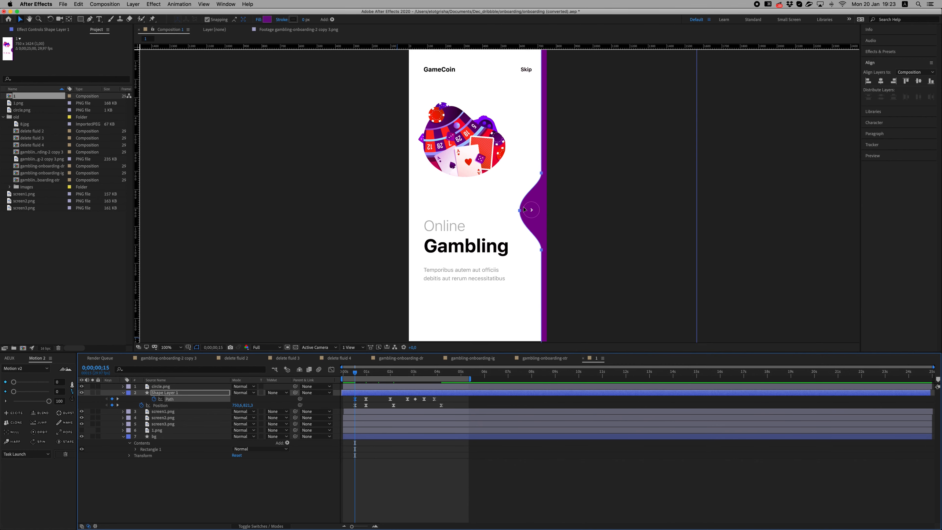
{"action": "key", "text": "shift+Right"}
{"action": "key", "text": "shift+Right"}
{"action": "key", "text": "shift+Right"}
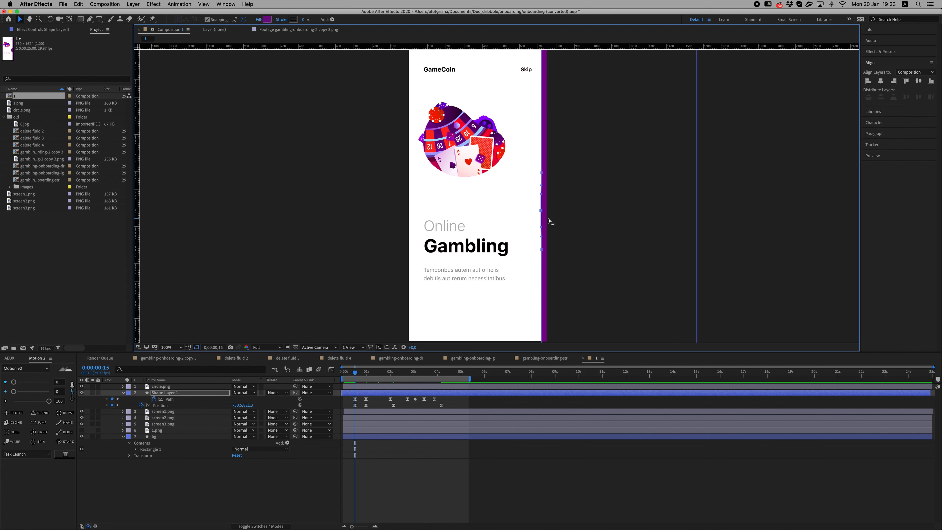
Nudge Shape Layer 1's position keyframe at 0;00;00;15 right until the purple strip leaves the screen, and preview the intro.
{"action": "left_click", "coordinate": [354, 406]}
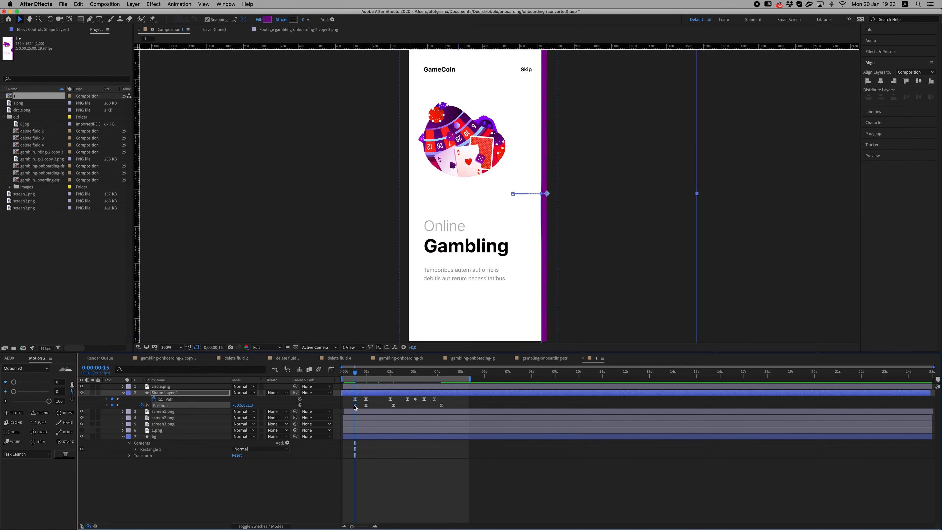
{"action": "key", "text": "Right"}
{"action": "key", "text": "Right"}
{"action": "key", "text": "Right"}
{"action": "key", "text": "Right"}
{"action": "key", "text": "shift+Right"}
{"action": "key", "text": "Right"}
{"action": "key", "text": "Right"}
{"action": "key", "text": "Right"}
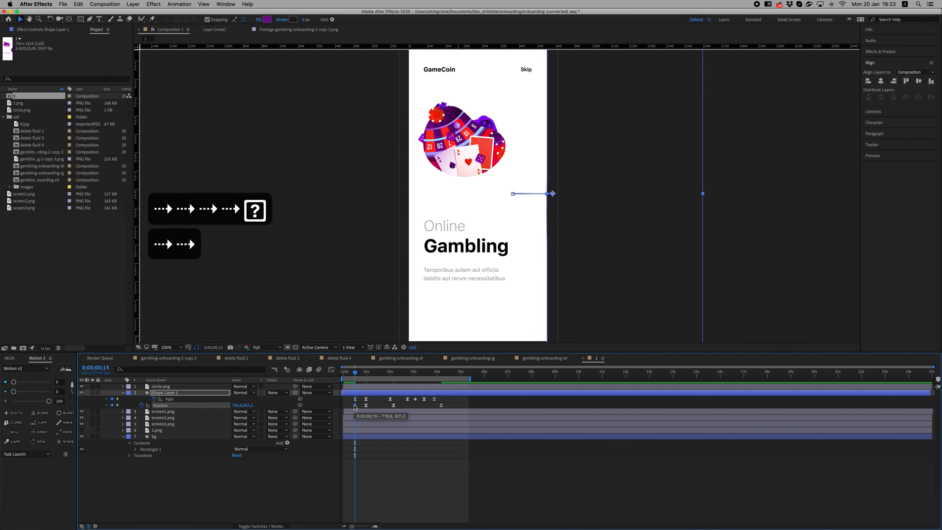
{"action": "key", "text": "space"}
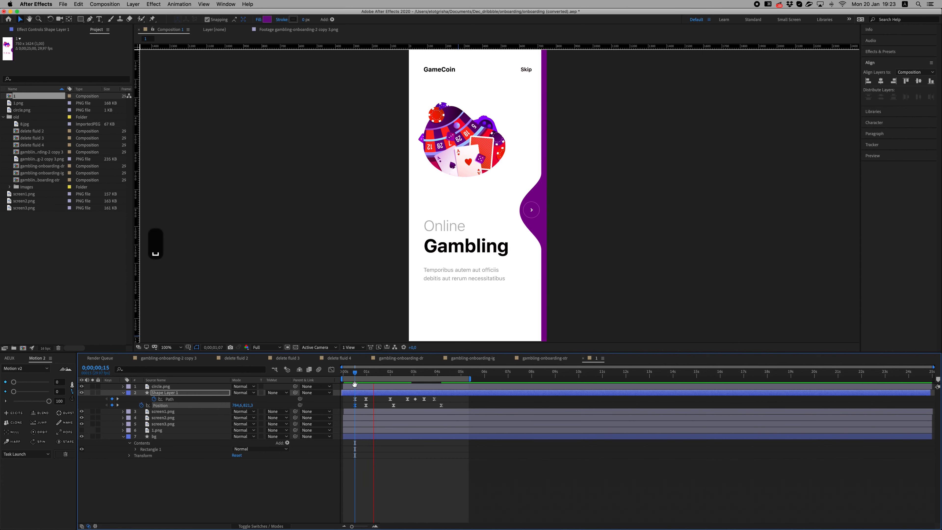
Ease the shape's first two pairs of keyframes, move the first pair earlier to about 0;00;00;10, and preview.
{"action": "left_click_drag", "start_coordinate": [347, 397], "coordinate": [368, 409]}
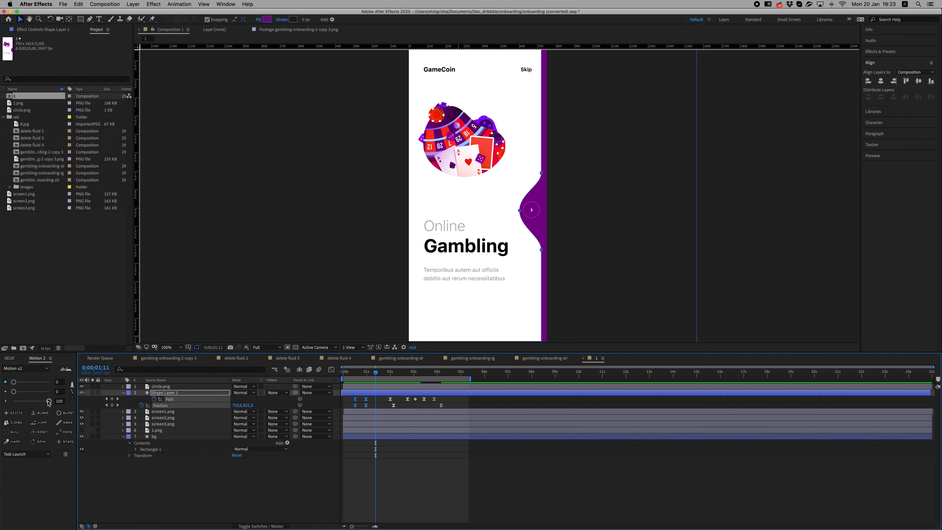
{"action": "left_click", "coordinate": [347, 399]}
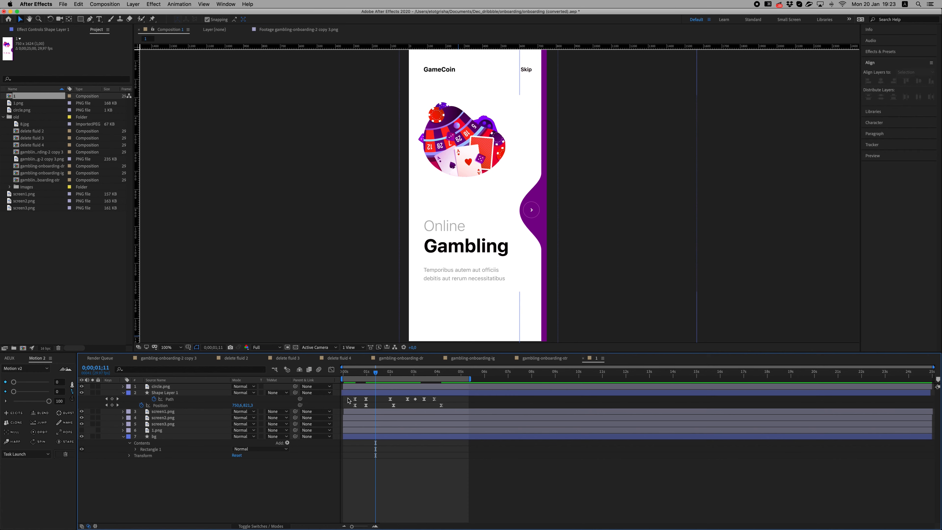
{"action": "left_click", "coordinate": [354, 398]}
{"action": "left_click", "coordinate": [345, 371]}
{"action": "key", "text": "space"}
{"action": "key", "text": "space"}
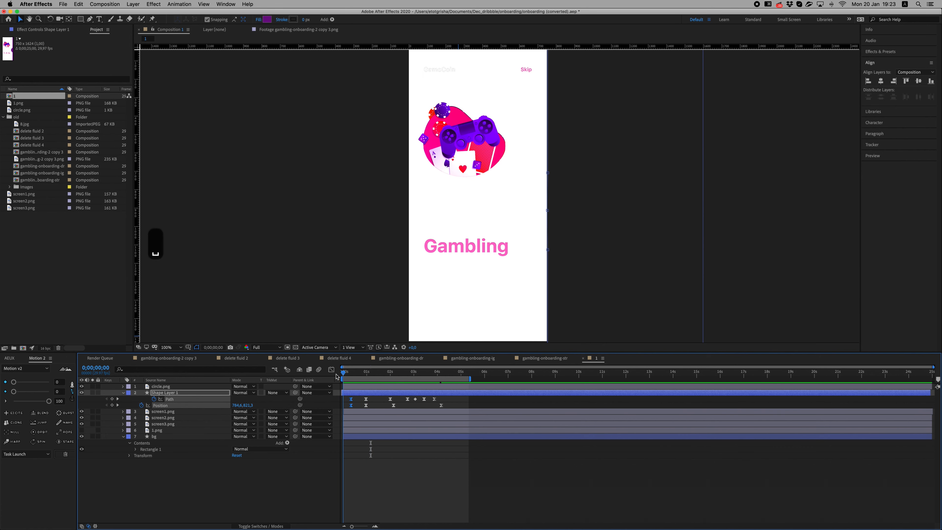
Add position keyframes to circle.png at 0;00;00;29 and 0;00;00;10, setting X to 830 at the earlier one, and preview.
{"action": "left_click", "coordinate": [352, 393]}
{"action": "left_click", "coordinate": [351, 386]}
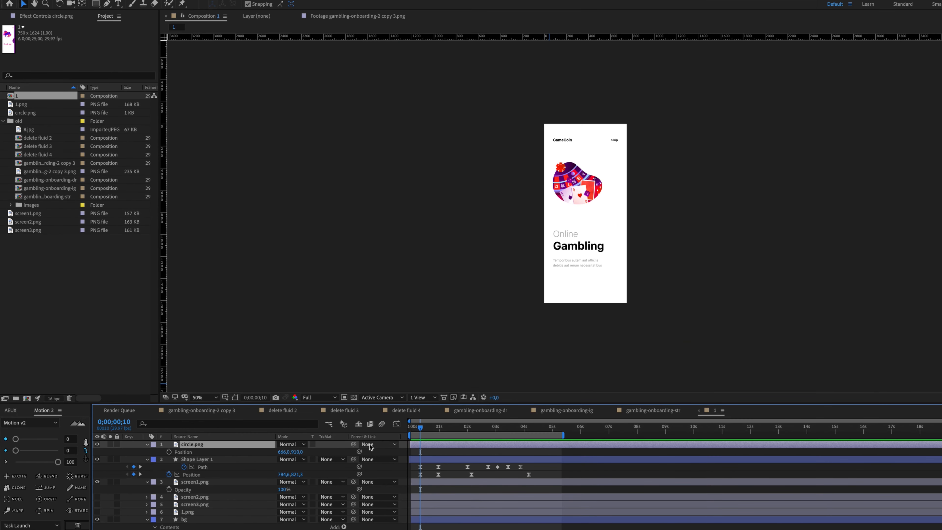
{"action": "left_click", "coordinate": [439, 428]}
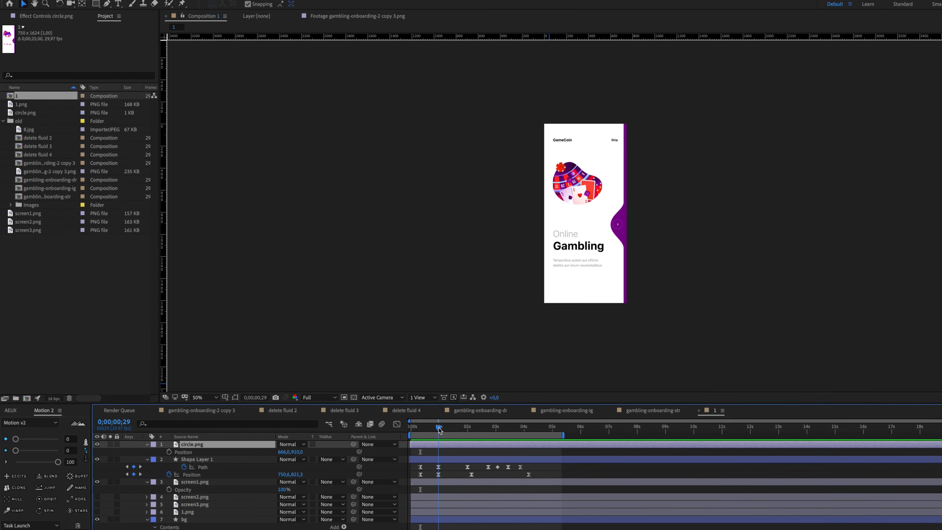
{"action": "left_click", "coordinate": [169, 452]}
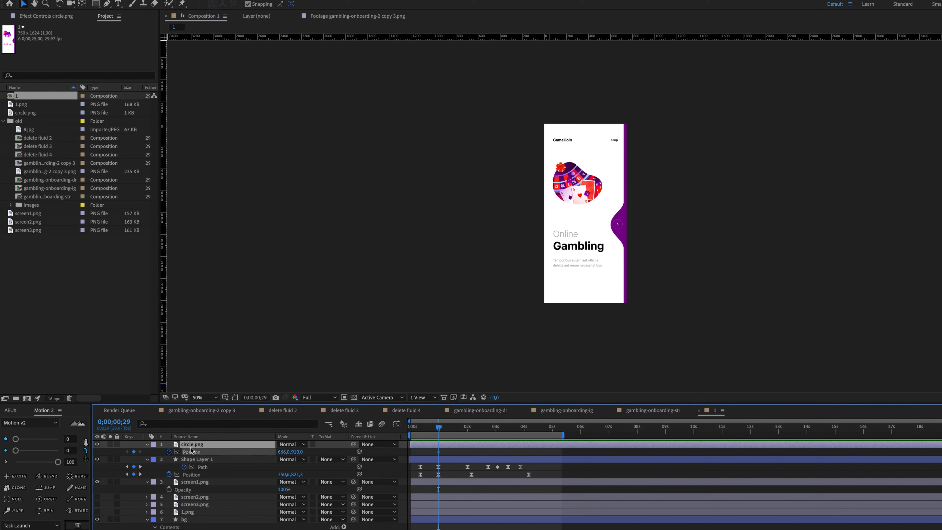
{"action": "left_click", "coordinate": [420, 428]}
{"action": "left_click_drag", "start_coordinate": [422, 430], "coordinate": [417, 430]}
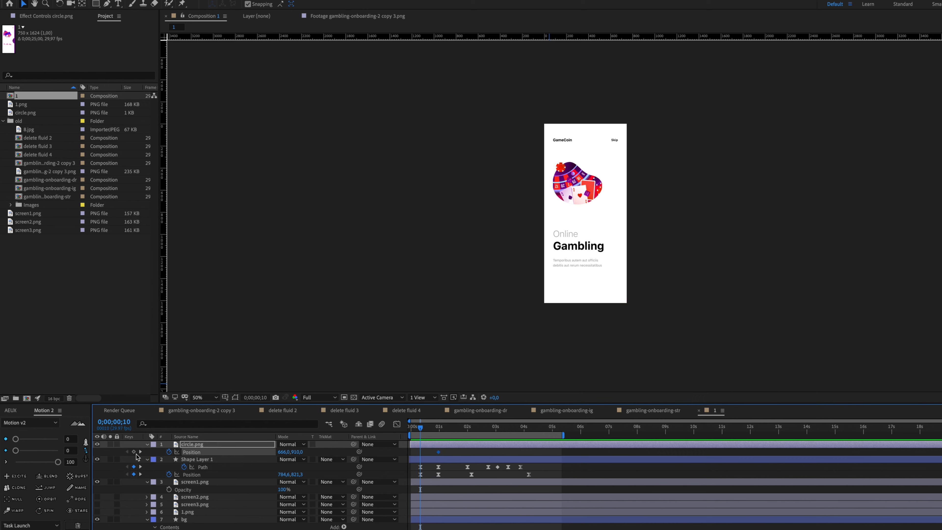
{"action": "left_click_drag", "start_coordinate": [282, 452], "coordinate": [301, 451]}
{"action": "key", "text": "shift+super+h"}
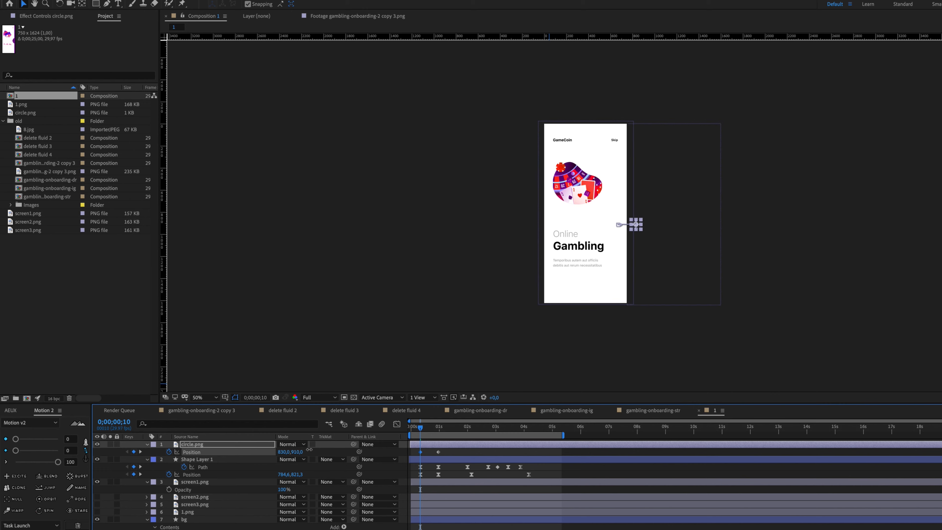
{"action": "key", "text": "space"}
{"action": "key", "text": "space"}
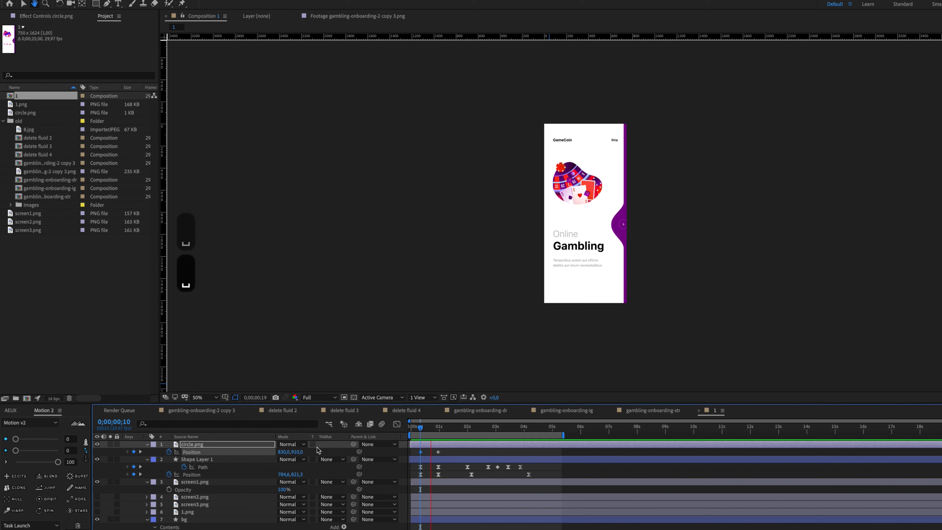
Ease both position keyframes of circle.png with the Motion strength at 100 and preview the intro.
{"action": "left_click_drag", "start_coordinate": [417, 450], "coordinate": [440, 458]}
{"action": "left_click", "coordinate": [58, 462]}
{"action": "left_click", "coordinate": [420, 427]}
{"action": "key", "text": "space"}
{"action": "key", "text": "space"}
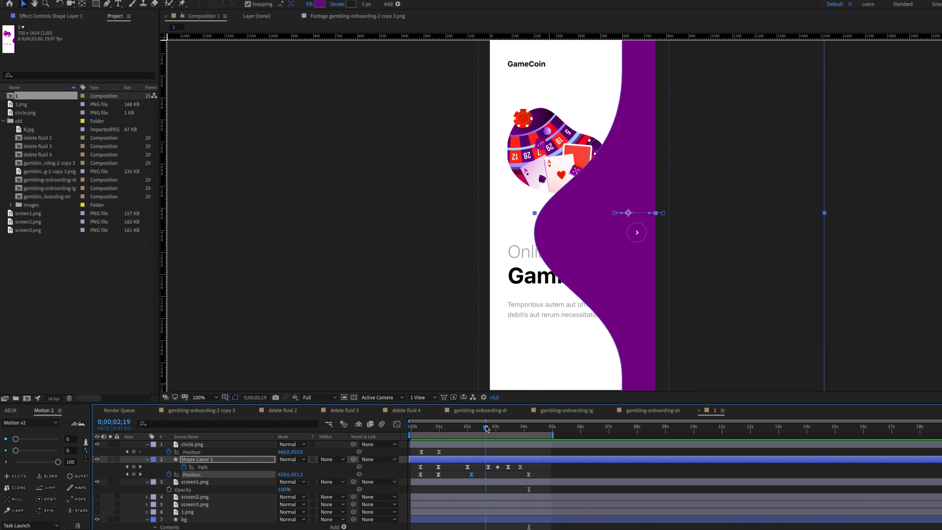
Add a position keyframe to Shape Layer 1 at 0;00;02;22, preview the transition and undo the last keyframe change.
{"action": "left_click_drag", "start_coordinate": [487, 429], "coordinate": [487, 429]}
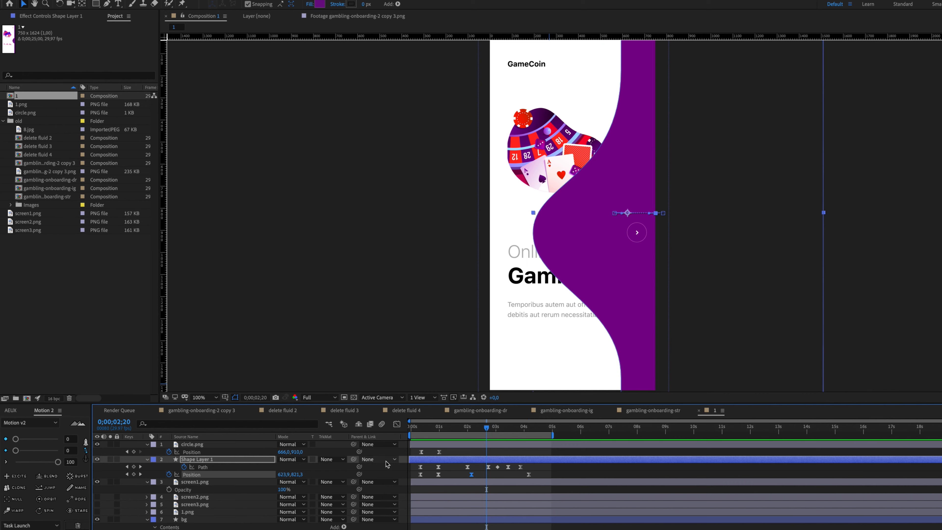
{"action": "key", "text": "space"}
{"action": "key", "text": "space"}
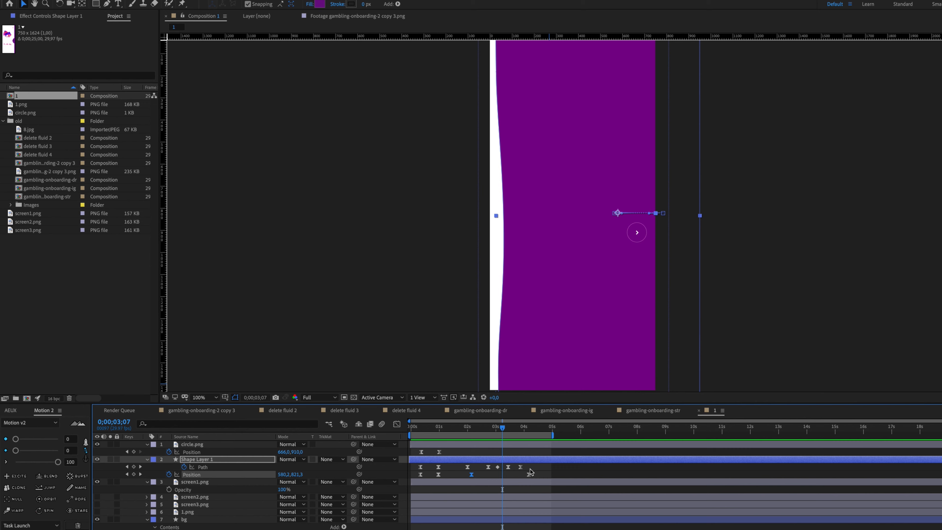
{"action": "left_click_drag", "start_coordinate": [498, 428], "coordinate": [489, 431]}
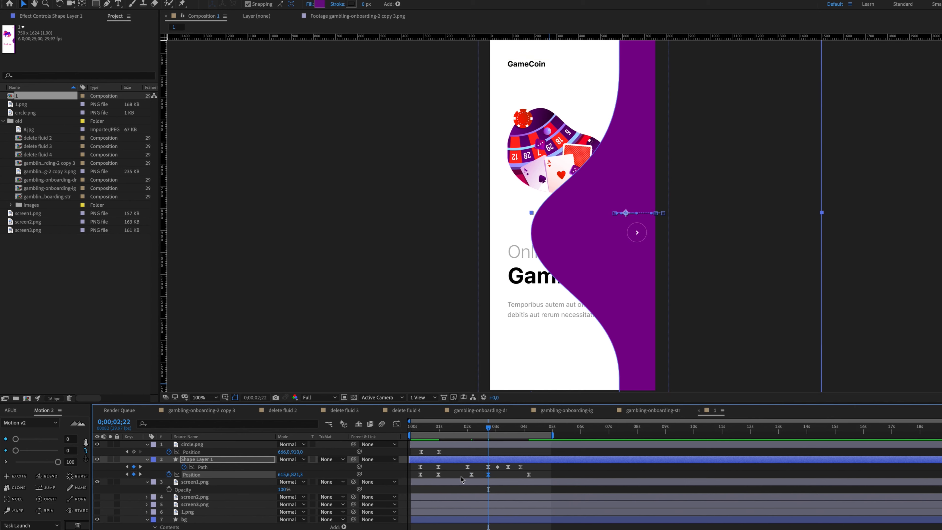
{"action": "left_click_drag", "start_coordinate": [495, 430], "coordinate": [467, 426]}
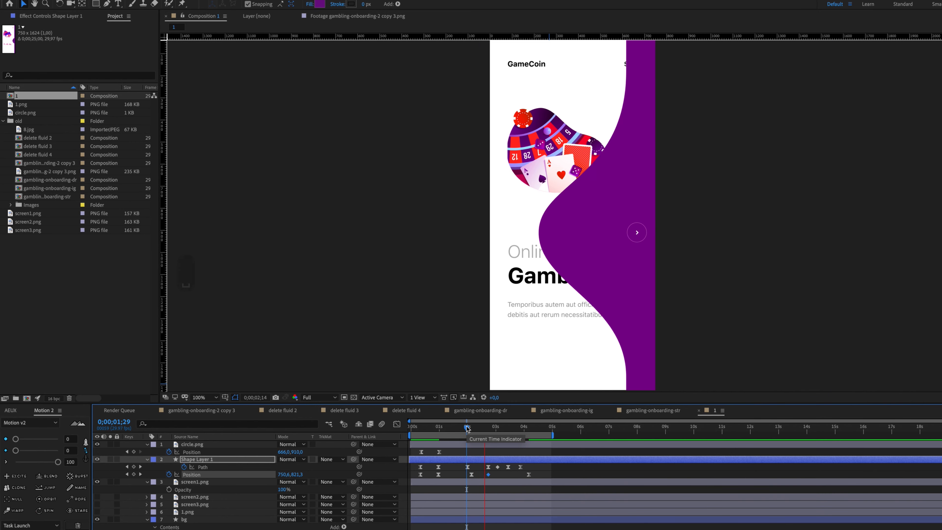
{"action": "key", "text": "super+z"}
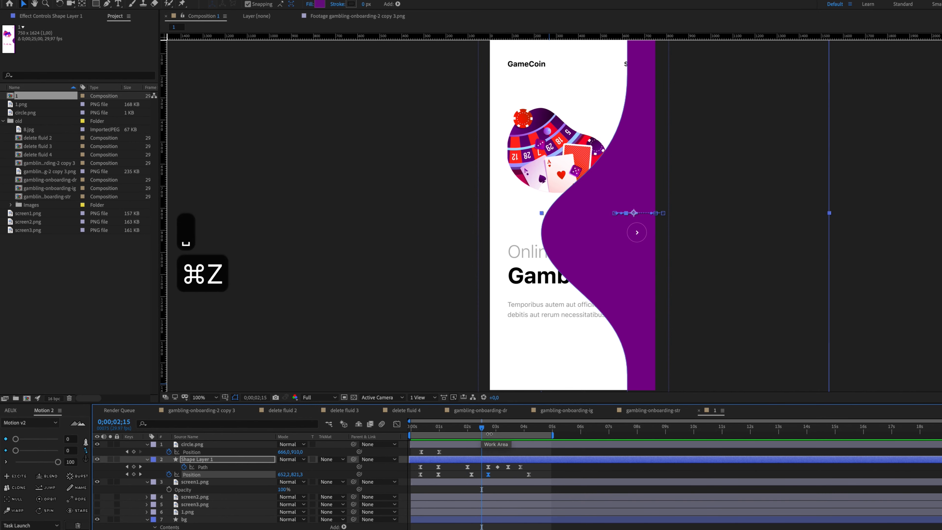
Move the shape's position keyframe at 0;00;02;22 later to about 0;00;03;07 and preview the transition from about 2 seconds.
{"action": "left_click", "coordinate": [491, 431]}
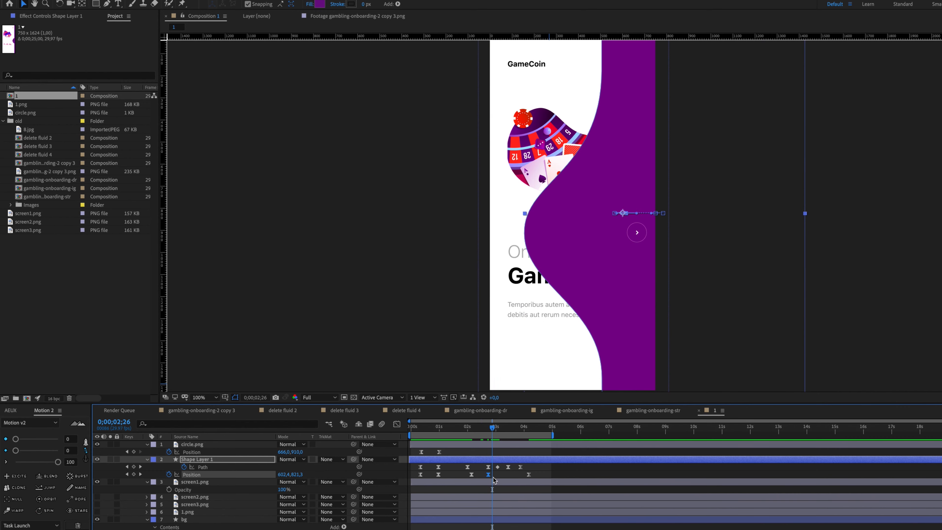
{"action": "left_click_drag", "start_coordinate": [489, 477], "coordinate": [502, 478]}
{"action": "left_click", "coordinate": [470, 430]}
{"action": "key", "text": "space"}
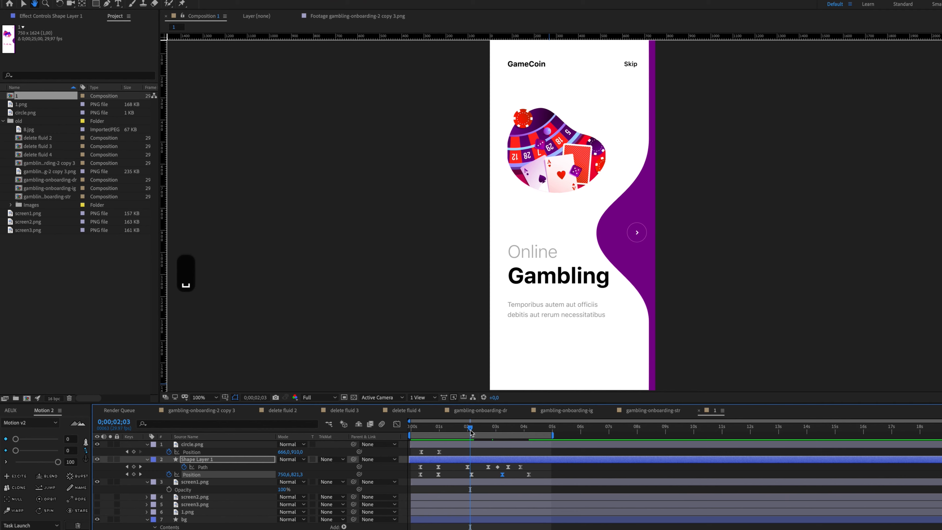
{"action": "left_click", "coordinate": [312, 475]}
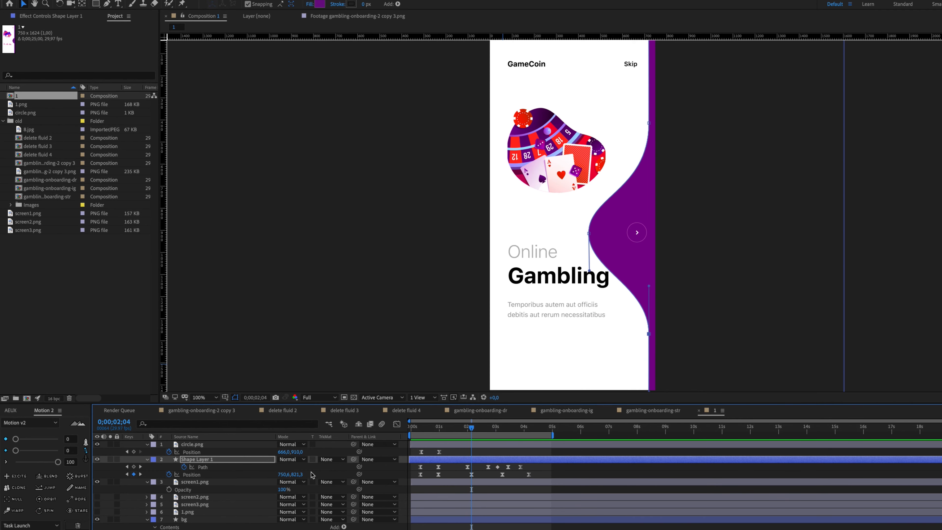
Keyframe circle.png's position at 0;00;02;00 and 0;00;02;22, move it left into the bulge to X 326 at the latter, and preview.
{"action": "left_click", "coordinate": [134, 451]}
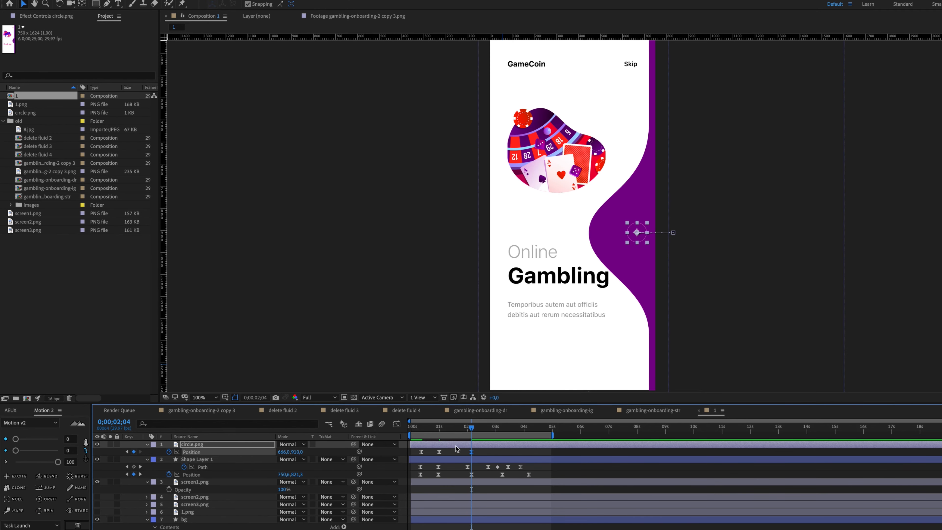
{"action": "key", "text": "super+z"}
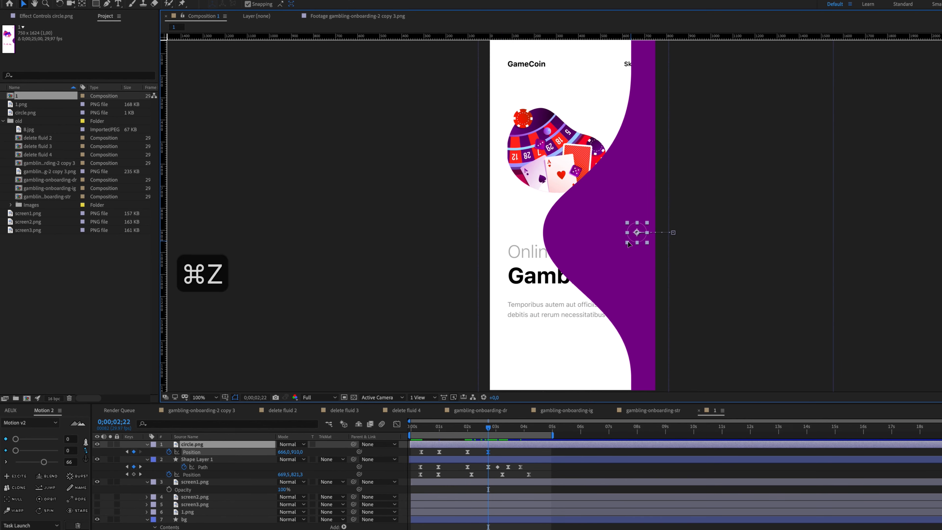
{"action": "left_click_drag", "start_coordinate": [631, 237], "coordinate": [555, 243]}
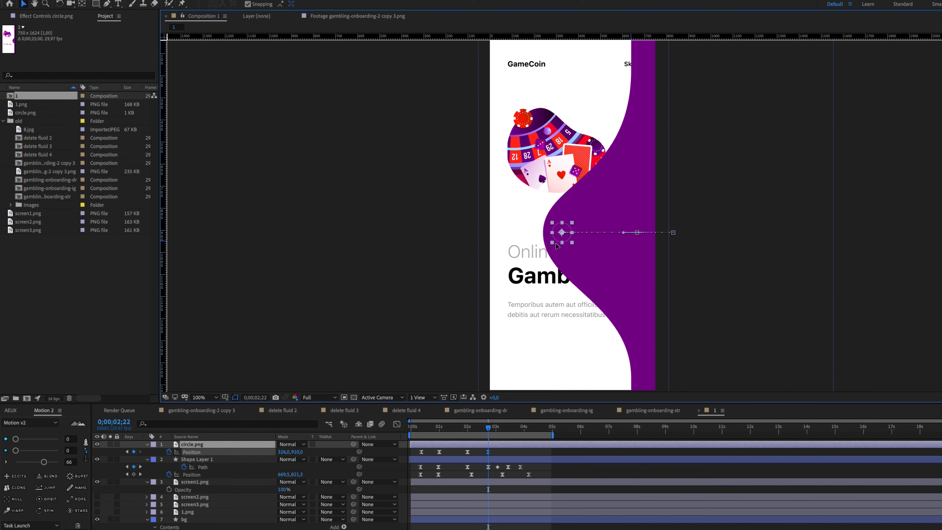
{"action": "left_click", "coordinate": [467, 427]}
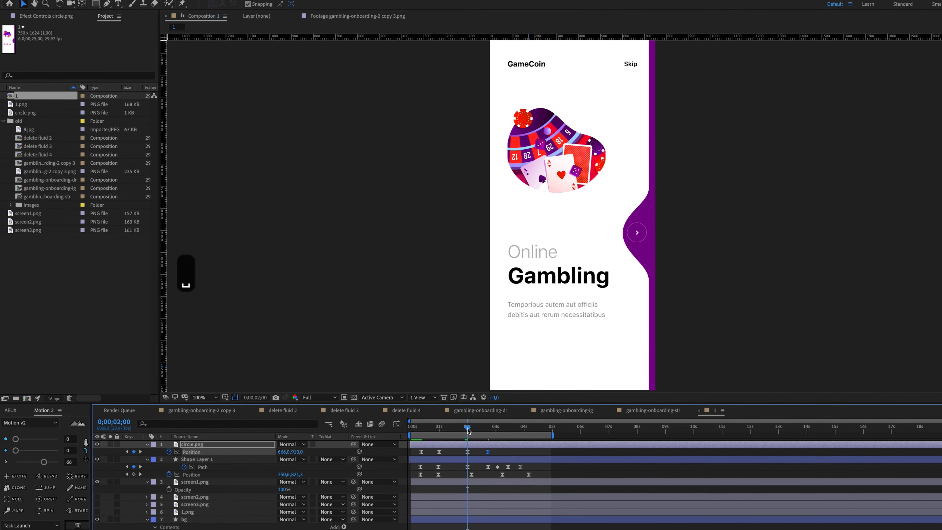
{"action": "key", "text": "space"}
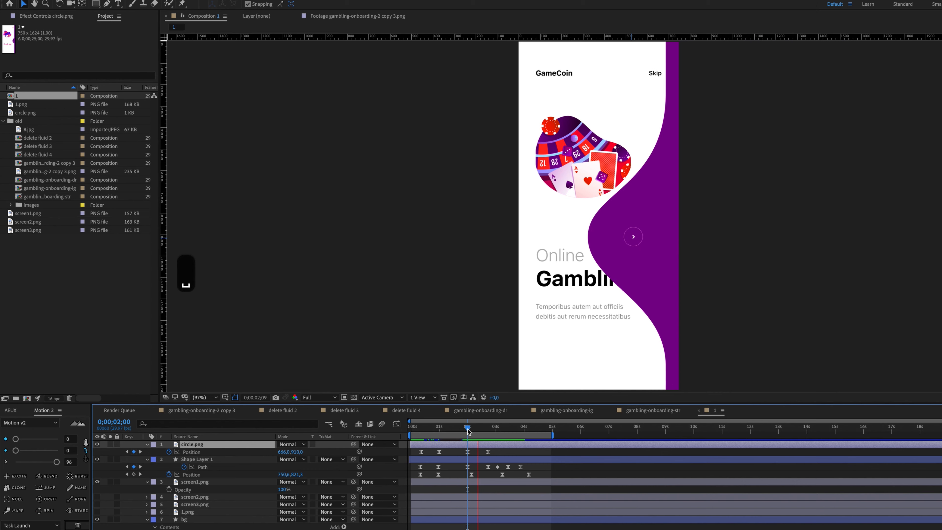
{"action": "key", "text": "space"}
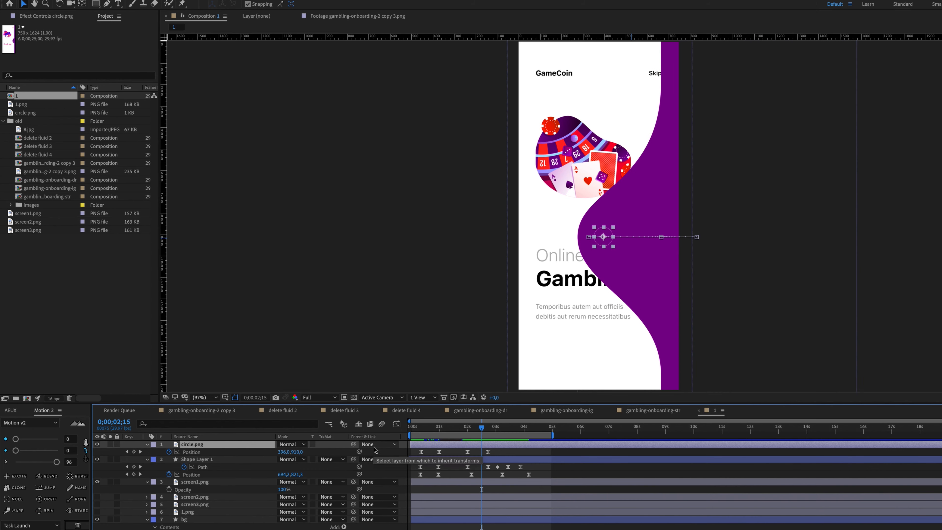
Parent circle.png to Shape Layer 1 and nudge its position keyframe at 0;00;01;00 left to X 299.3.
{"action": "left_click", "coordinate": [374, 447]}
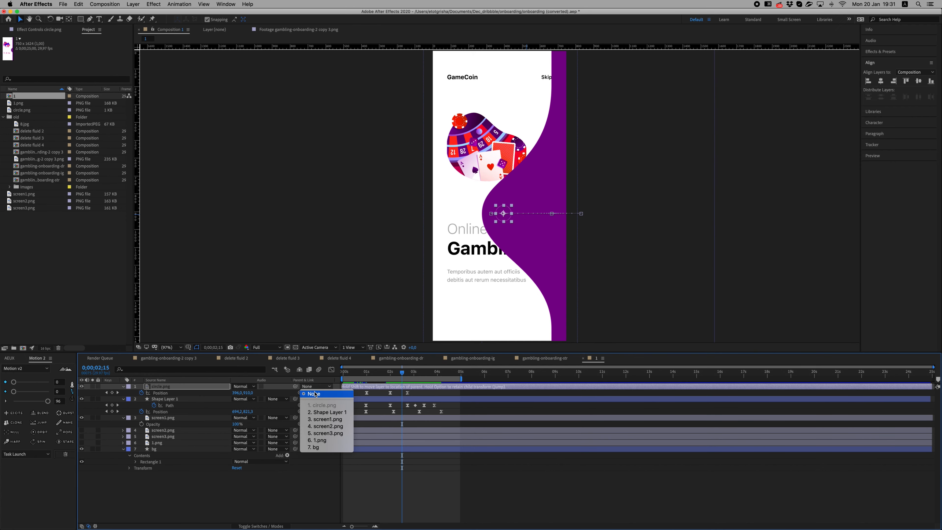
{"action": "left_click", "coordinate": [324, 412]}
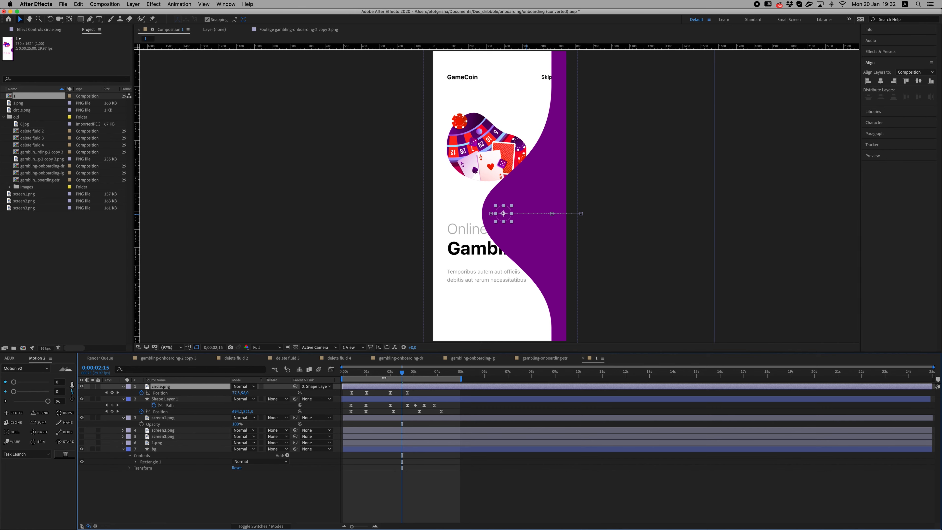
{"action": "left_click_drag", "start_coordinate": [388, 374], "coordinate": [365, 374]}
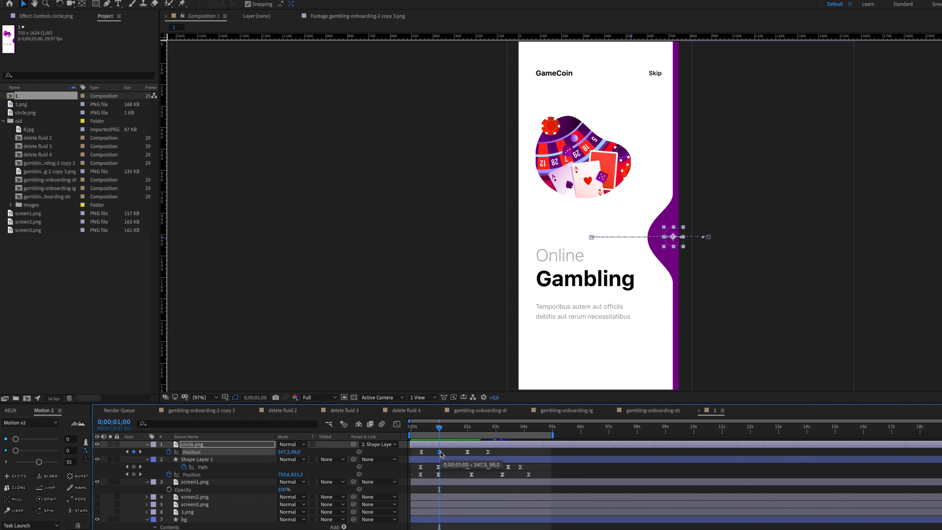
{"action": "key", "text": "shift+Left"}
{"action": "key", "text": "shift+Left"}
{"action": "key", "text": "Left"}
{"action": "key", "text": "Left"}
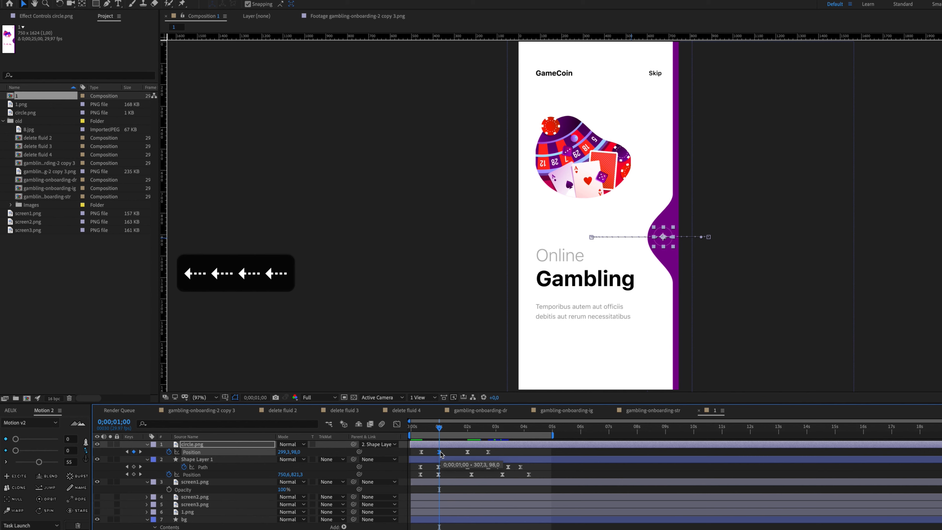
Copy circle.png's position keyframe from 0;00;01;00 to 0;00;02;00 and preview from the intro.
{"action": "key", "text": "super+c"}
{"action": "left_click", "coordinate": [469, 428]}
{"action": "left_click_drag", "start_coordinate": [469, 428], "coordinate": [468, 430]}
{"action": "key", "text": "super+v"}
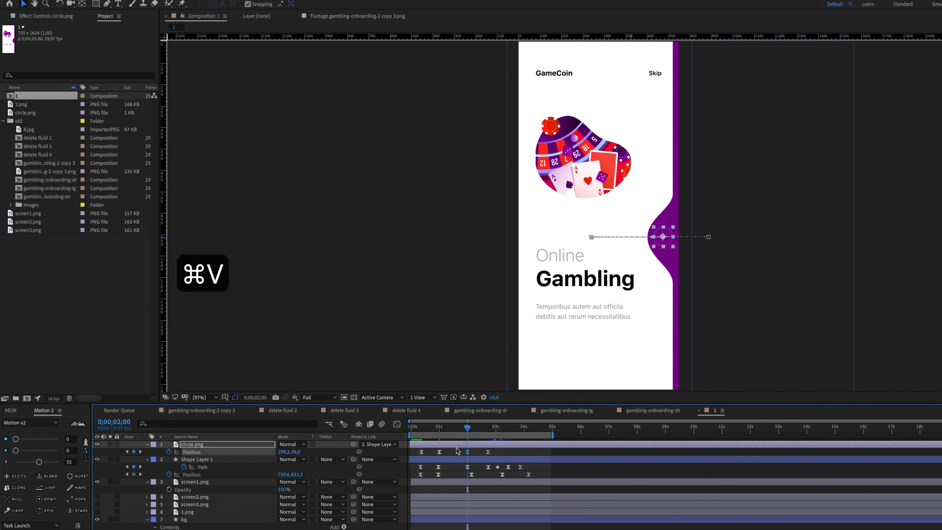
{"action": "left_click", "coordinate": [419, 429]}
{"action": "key", "text": "space"}
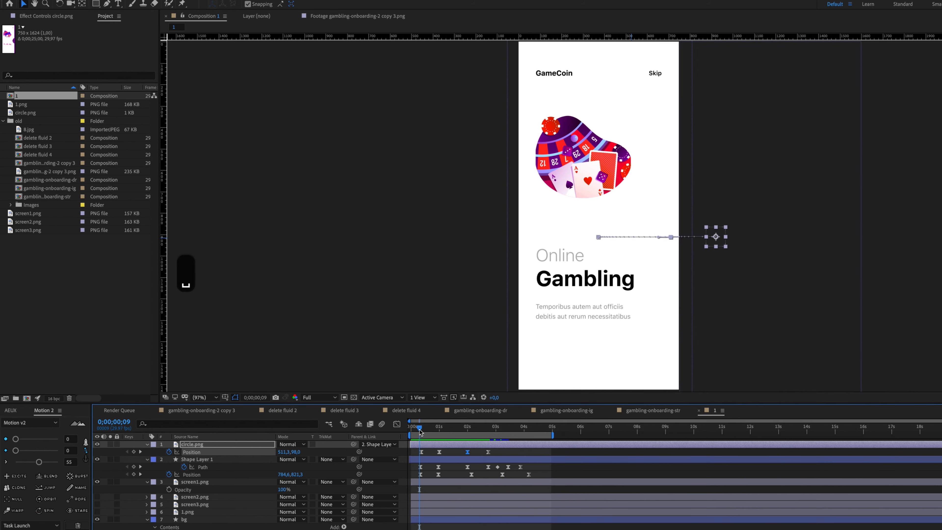
{"action": "key", "text": "space"}
Align circle.png's first two position keyframes with Shape Layer 1's and preview the whole animation from about 0;00;00;11.
{"action": "left_click_drag", "start_coordinate": [422, 429], "coordinate": [438, 452]}
{"action": "left_click", "coordinate": [438, 452]}
{"action": "left_click", "coordinate": [420, 427]}
{"action": "key", "text": "space"}
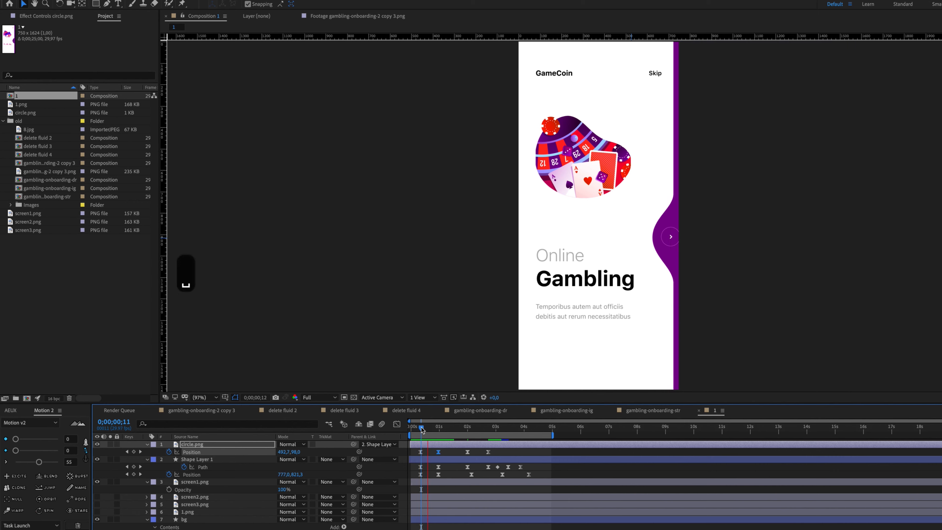
{"action": "key", "text": "space"}
{"action": "key", "text": "space"}
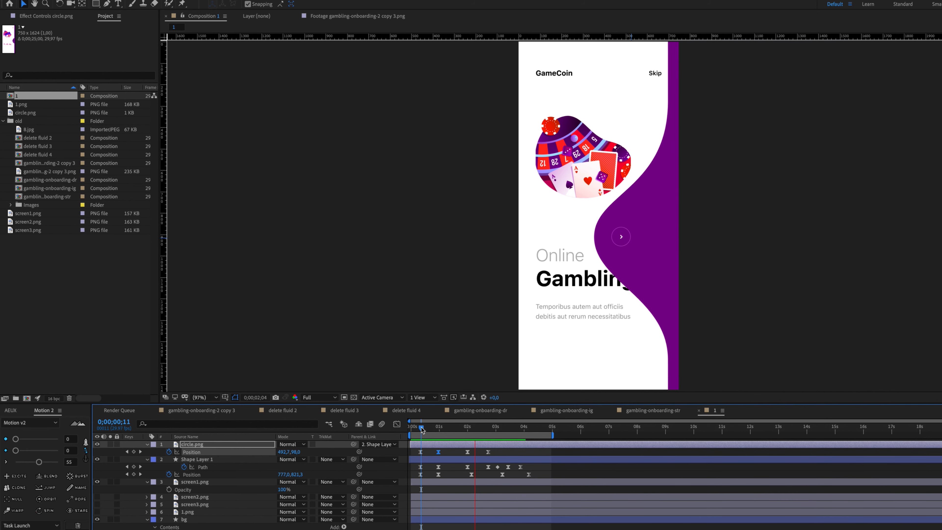
Set the Motion 2 easing of circle.png's last two position keyframes to 70 and preview from about 0;00;01;24.
{"action": "key", "text": "space"}
{"action": "left_click_drag", "start_coordinate": [421, 427], "coordinate": [466, 453]}
{"action": "left_click_drag", "start_coordinate": [39, 461], "coordinate": [45, 462]}
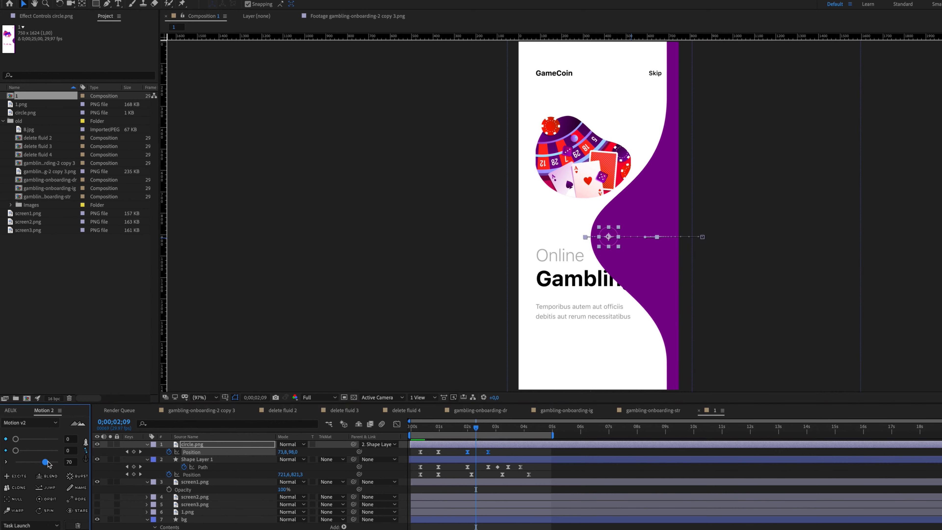
{"action": "left_click", "coordinate": [462, 429]}
{"action": "key", "text": "space"}
{"action": "key", "text": "space"}
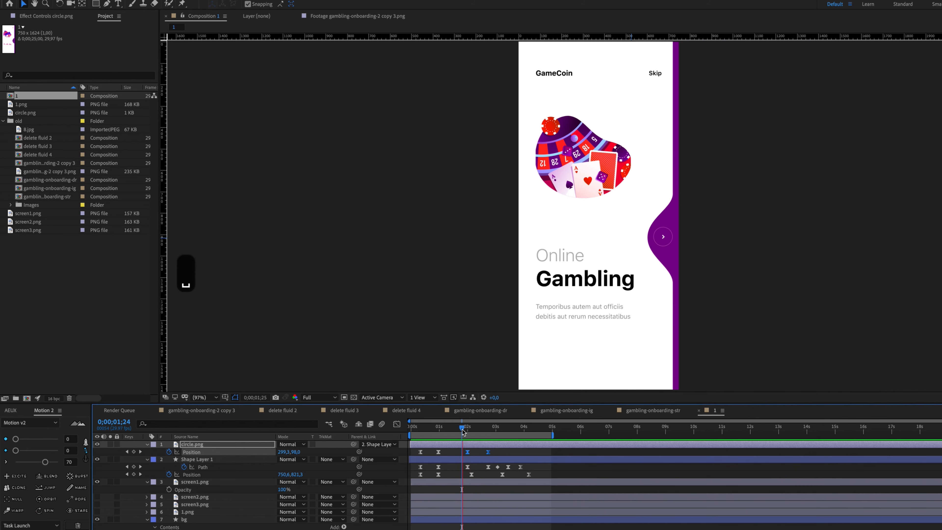
{"action": "key", "text": "space"}
At 0;00;02;22, move circle.png right to about X 29.3 inside the bulge and preview the transition.
{"action": "left_click_drag", "start_coordinate": [488, 430], "coordinate": [490, 429]}
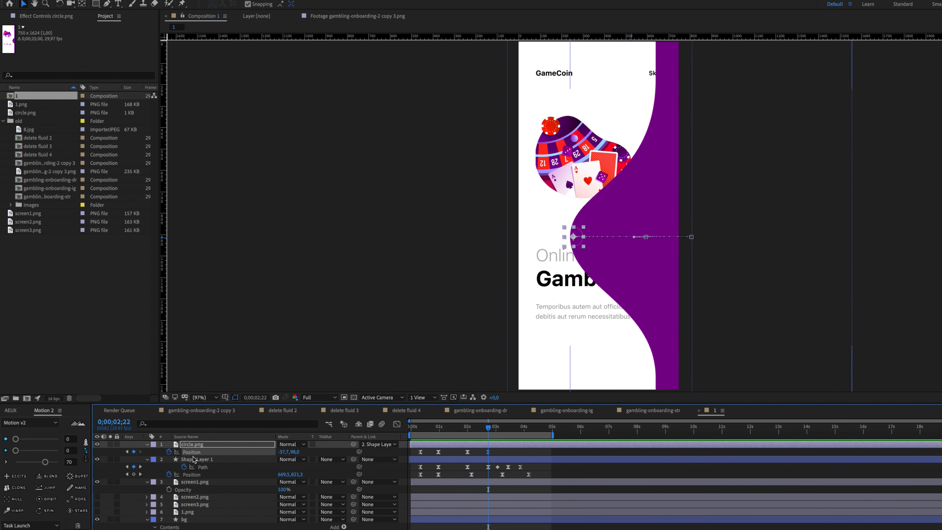
{"action": "left_click_drag", "start_coordinate": [282, 453], "coordinate": [310, 452]}
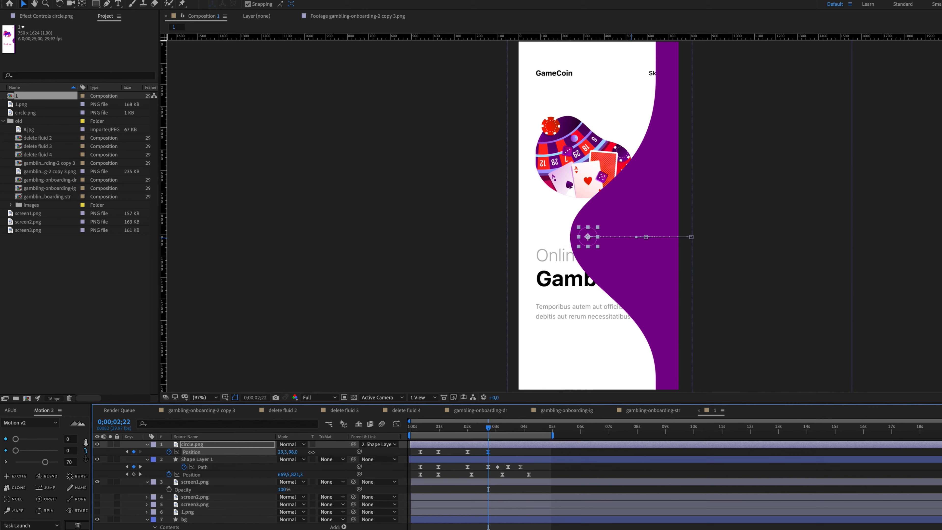
{"action": "left_click", "coordinate": [468, 429]}
{"action": "key", "text": "space"}
{"action": "key", "text": "space"}
Select circle.png's last two position keyframes, set their Motion 2 easing to 85 and preview from about 0;00;02;00.
{"action": "left_click", "coordinate": [467, 452], "text": "shift"}
{"action": "left_click_drag", "start_coordinate": [45, 461], "coordinate": [52, 462]}
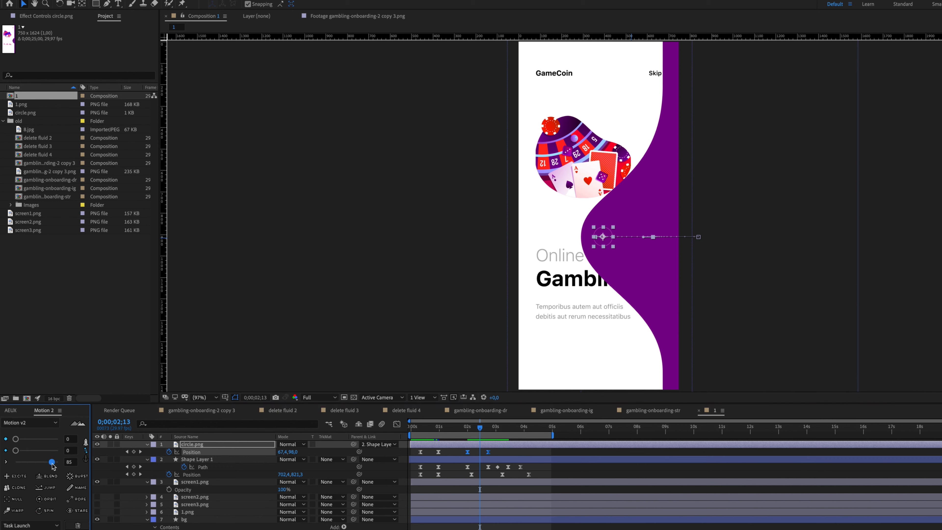
{"action": "left_click", "coordinate": [468, 429]}
{"action": "key", "text": "space"}
{"action": "left_click", "coordinate": [466, 429]}
{"action": "key", "text": "space"}
{"action": "key", "text": "space"}
Raise the easing of the two selected circle.png position keyframes to 100 and preview the transition.
{"action": "left_click_drag", "start_coordinate": [53, 462], "coordinate": [57, 462]}
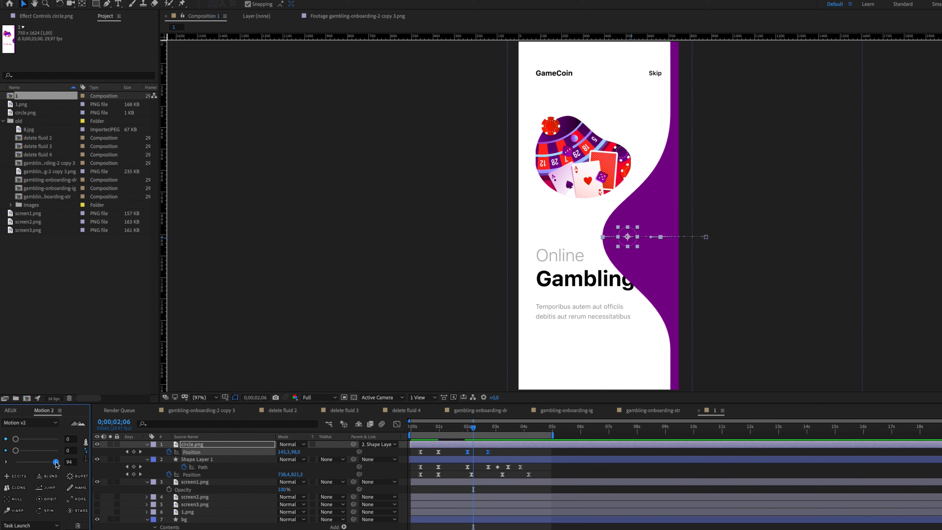
{"action": "left_click_drag", "start_coordinate": [56, 461], "coordinate": [57, 462]}
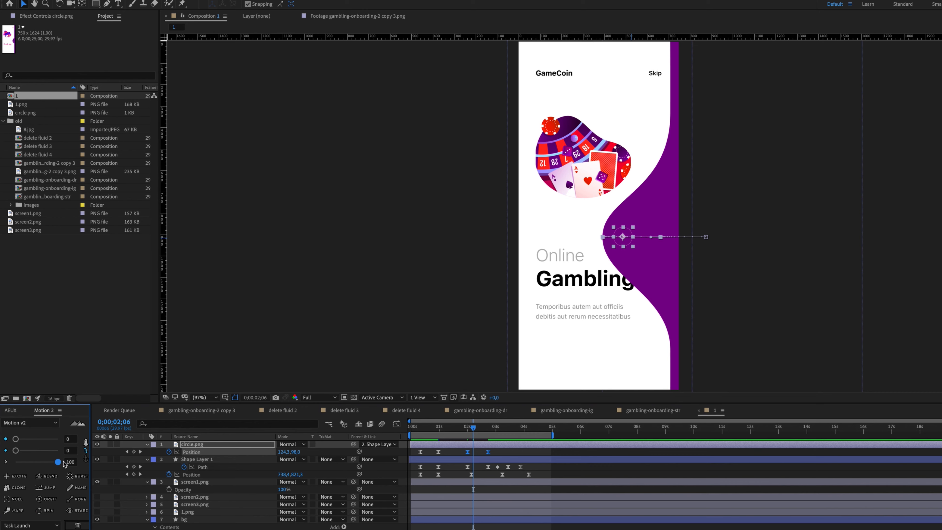
{"action": "left_click", "coordinate": [465, 429]}
{"action": "key", "text": "space"}
{"action": "key", "text": "space"}
{"action": "key", "text": "space"}
{"action": "key", "text": "space"}
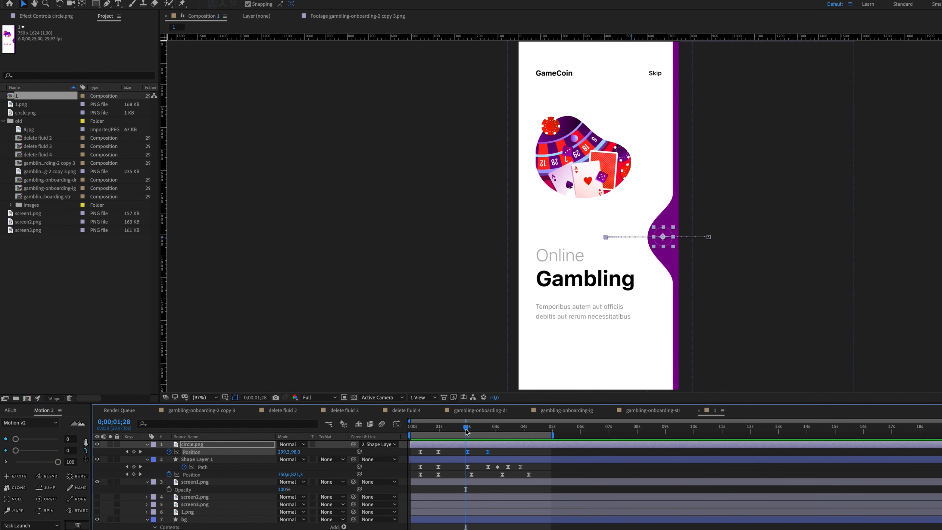
Shift the two selected circle.png position keyframes slightly earlier and preview from about 0;00;01;26.
{"action": "left_click_drag", "start_coordinate": [57, 462], "coordinate": [93, 461]}
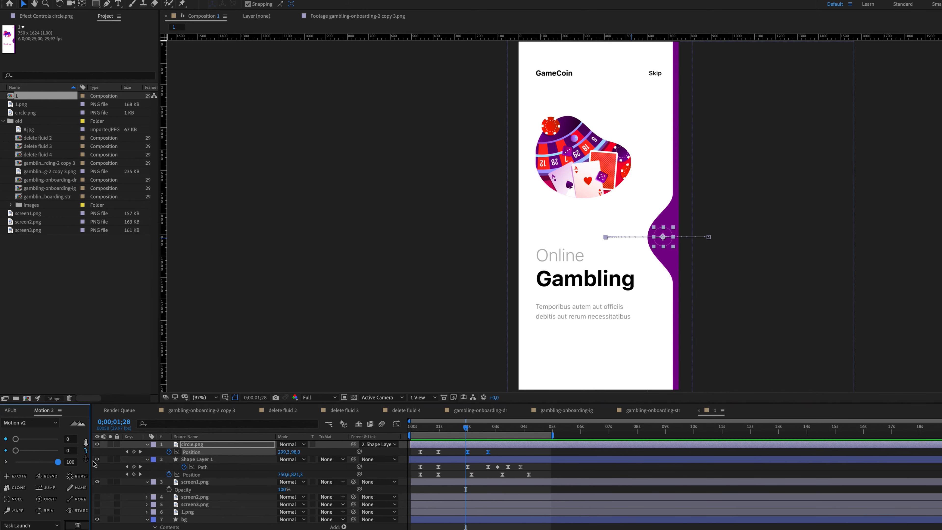
{"action": "left_click", "coordinate": [467, 428]}
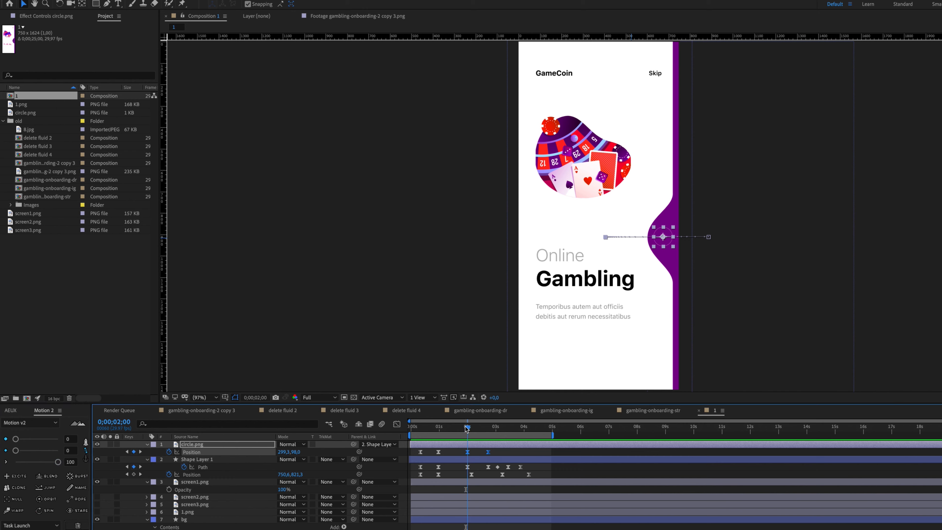
{"action": "key", "text": "space"}
{"action": "key", "text": "space"}
{"action": "key", "text": "space"}
{"action": "key", "text": "space"}
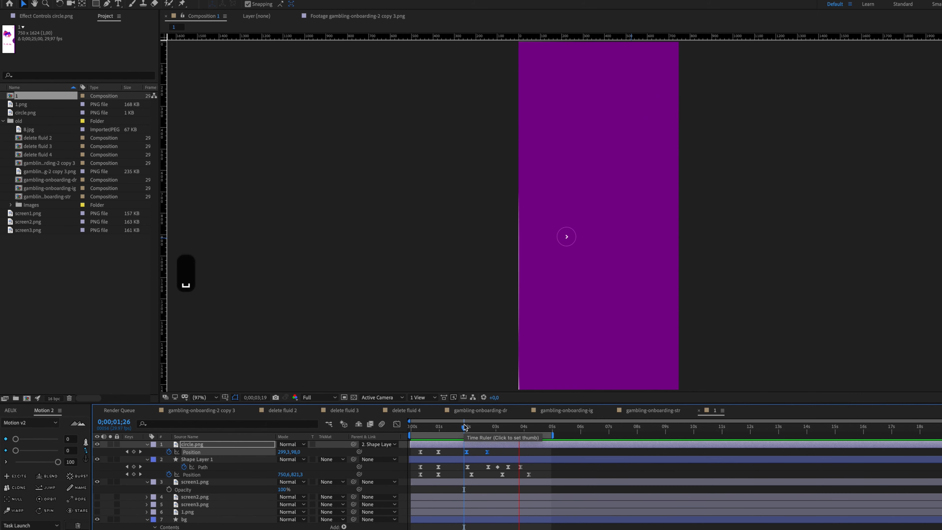
Keyframe circle.png's position at 0;00;03;13 to X -126.7, fade its opacity from 100% at 0;00;03;03 to 0% at 0;00;03;13, and preview.
{"action": "left_click_drag", "start_coordinate": [481, 430], "coordinate": [508, 429]}
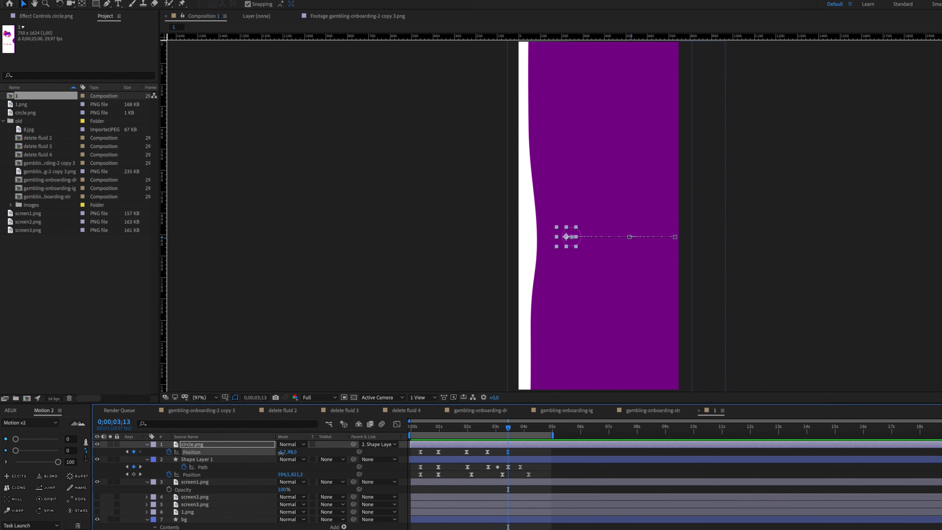
{"action": "left_click_drag", "start_coordinate": [281, 452], "coordinate": [280, 453]}
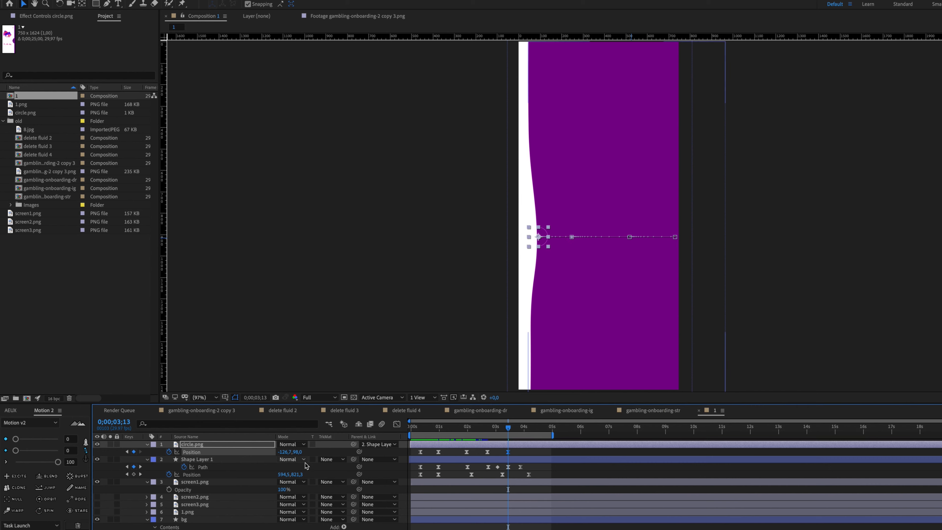
{"action": "key", "text": "t"}
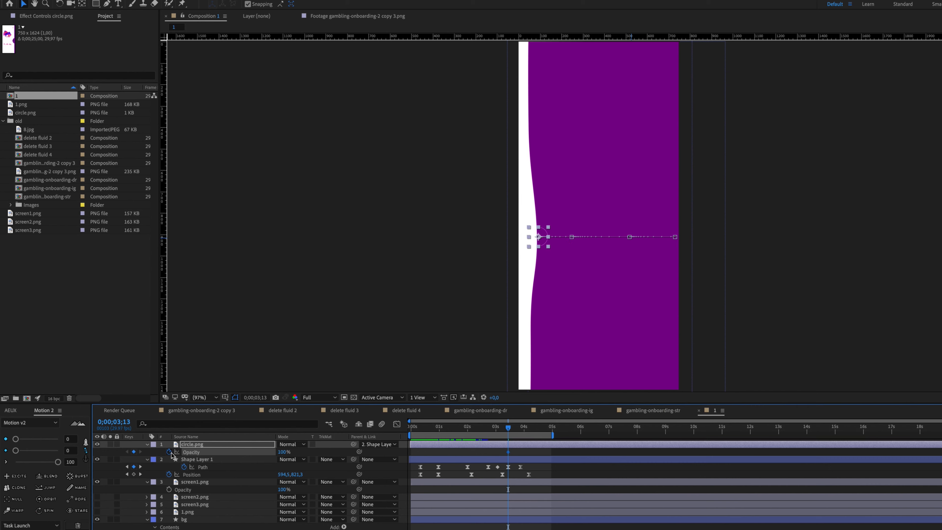
{"action": "key", "text": "u"}
{"action": "left_click_drag", "start_coordinate": [508, 428], "coordinate": [499, 427]}
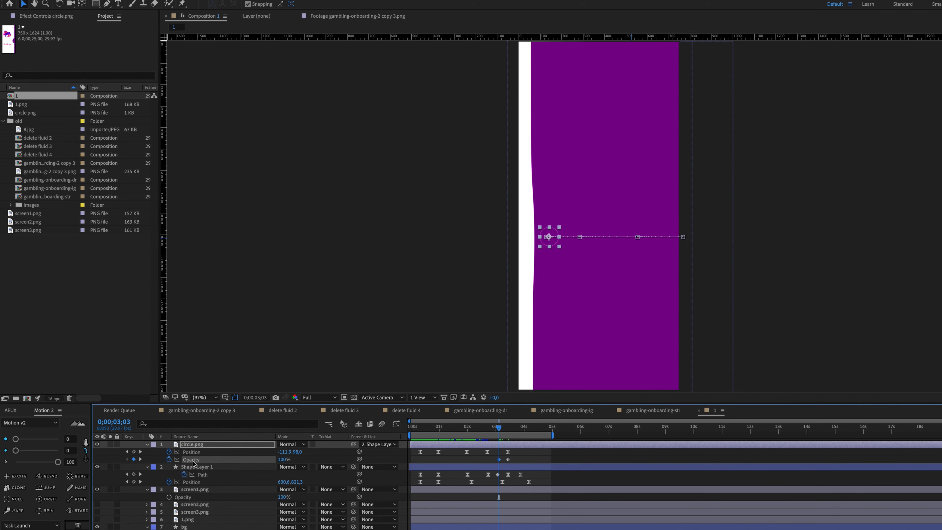
{"action": "left_click", "coordinate": [140, 460]}
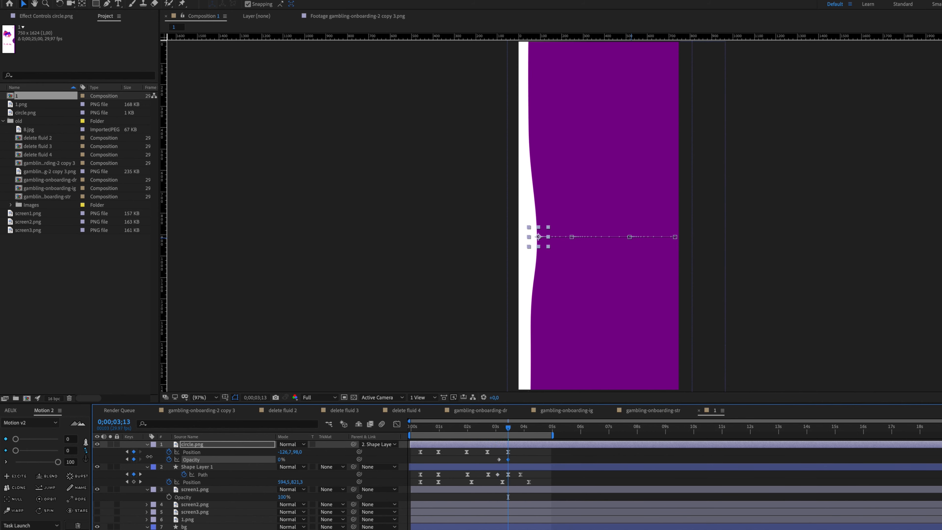
{"action": "left_click", "coordinate": [480, 427]}
{"action": "key", "text": "space"}
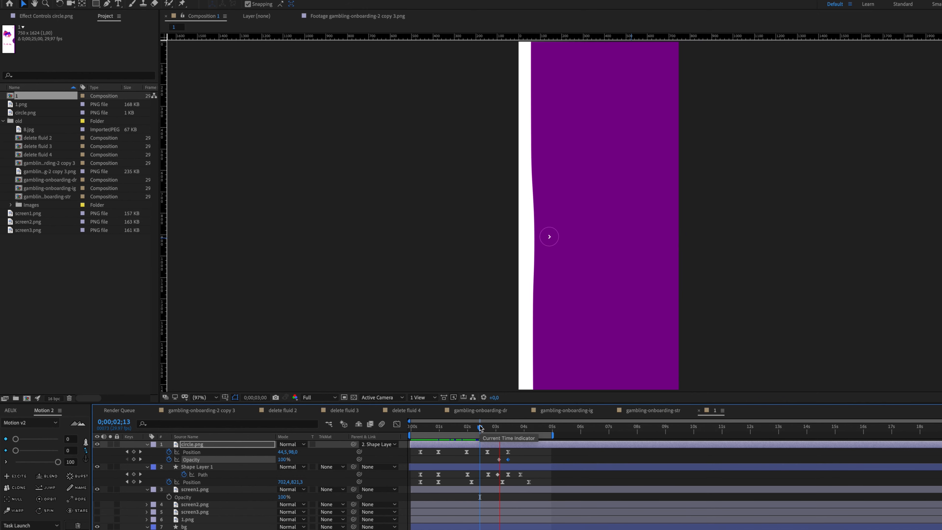
{"action": "key", "text": "space"}
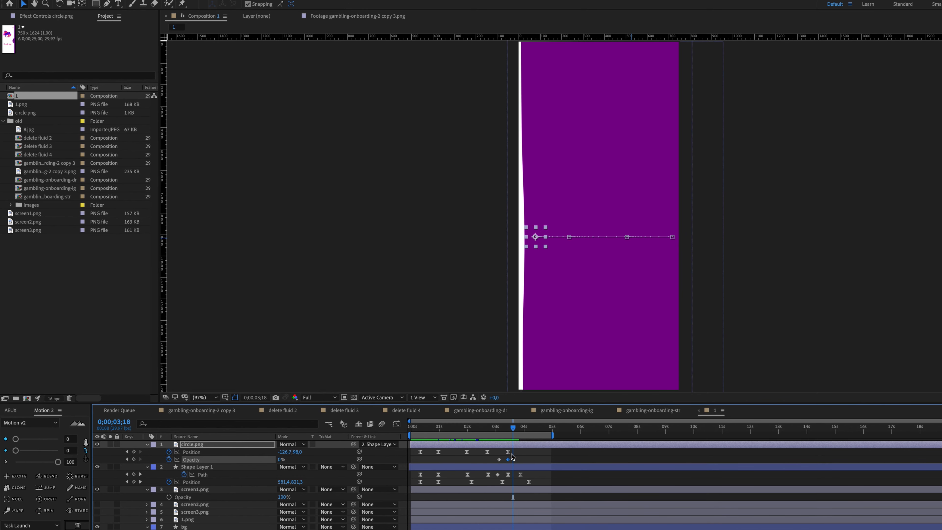
Shift circle.png's last position keyframe to about 0;00;03;03, bring its opacity keyframes earlier and closer together, and preview.
{"action": "left_click", "coordinate": [508, 452]}
{"action": "left_click_drag", "start_coordinate": [58, 462], "coordinate": [425, 459]}
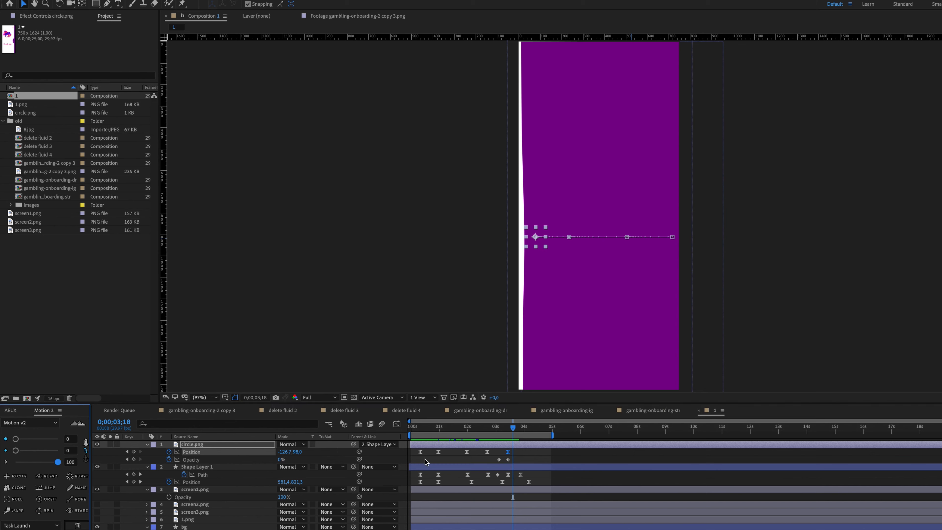
{"action": "mouse_move", "coordinate": [511, 453]}
{"action": "left_mouse_down"}
{"action": "mouse_move", "coordinate": [500, 457]}
{"action": "mouse_move", "coordinate": [513, 463]}
{"action": "mouse_move", "coordinate": [497, 461]}
{"action": "left_mouse_up"}
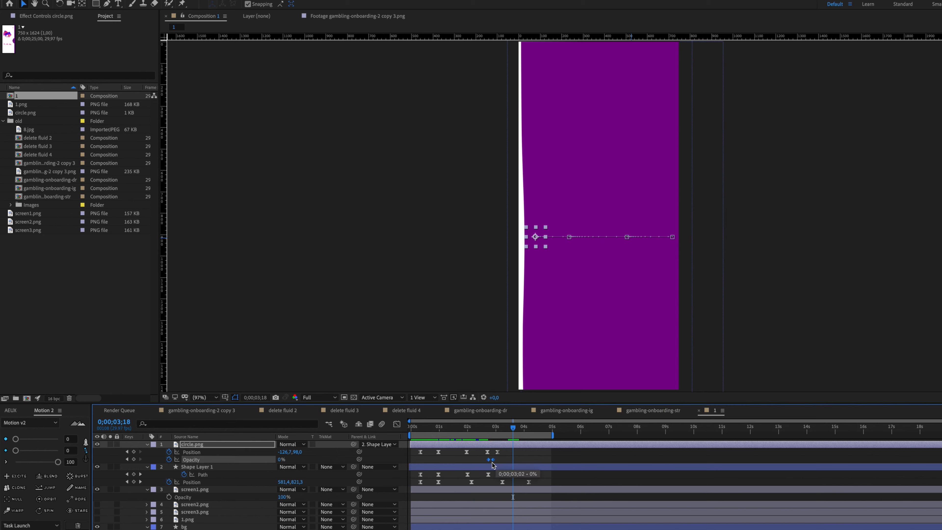
{"action": "left_click", "coordinate": [484, 430]}
{"action": "key", "text": "space"}
{"action": "key", "text": "space"}
Move circle.png's last position keyframe back to about 0;00;03;13 and preview the transition from about 0;00;02;11.
{"action": "left_click_drag", "start_coordinate": [488, 430], "coordinate": [505, 452]}
{"action": "key", "text": "space"}
{"action": "key", "text": "space"}
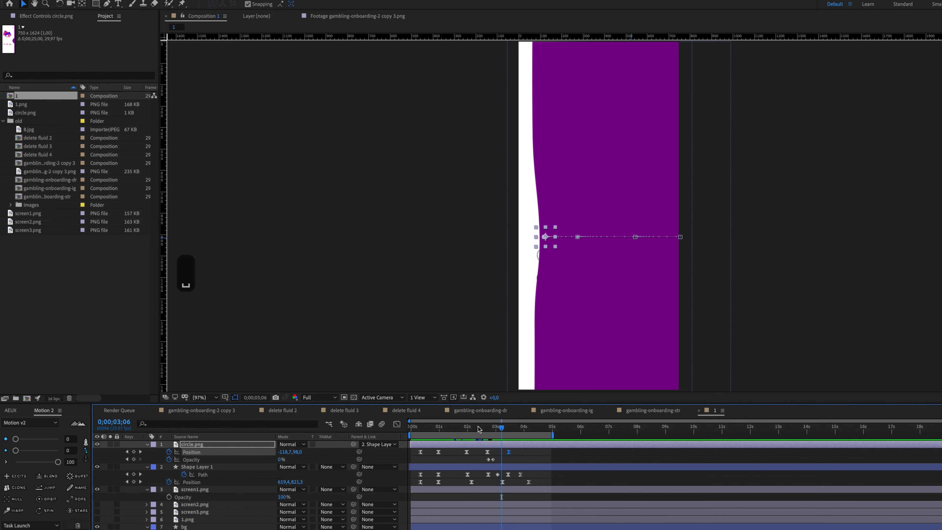
{"action": "left_click", "coordinate": [478, 427]}
{"action": "key", "text": "space"}
{"action": "key", "text": "space"}
{"action": "left_click", "coordinate": [478, 428]}
{"action": "key", "text": "space"}
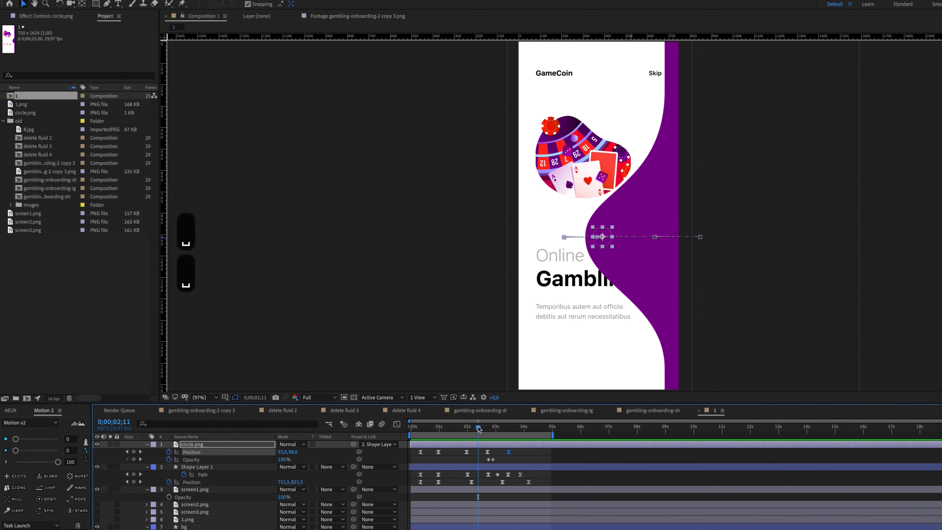
Move circle.png further left to X -205.1 at its last position keyframe, shift the opacity keyframes slightly later, and preview.
{"action": "left_click", "coordinate": [485, 429]}
{"action": "key", "text": "space"}
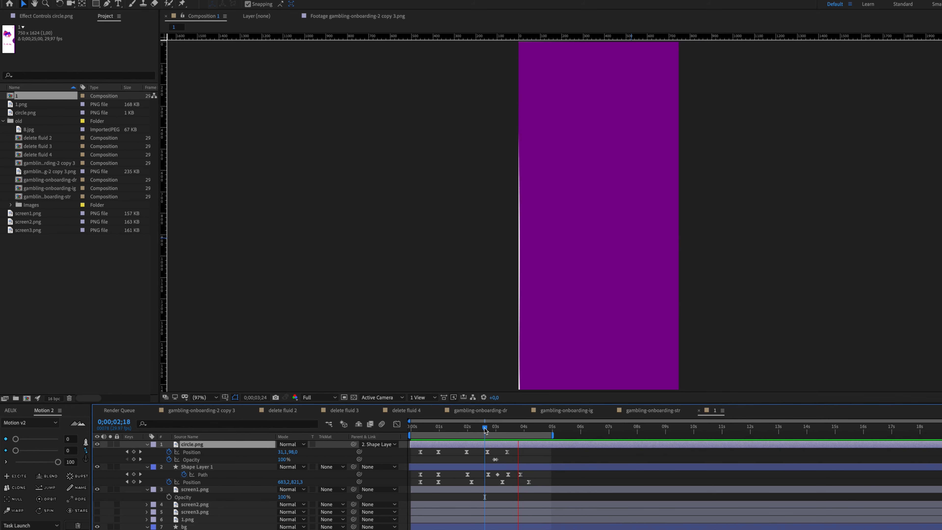
{"action": "key", "text": "space"}
{"action": "key", "text": "space"}
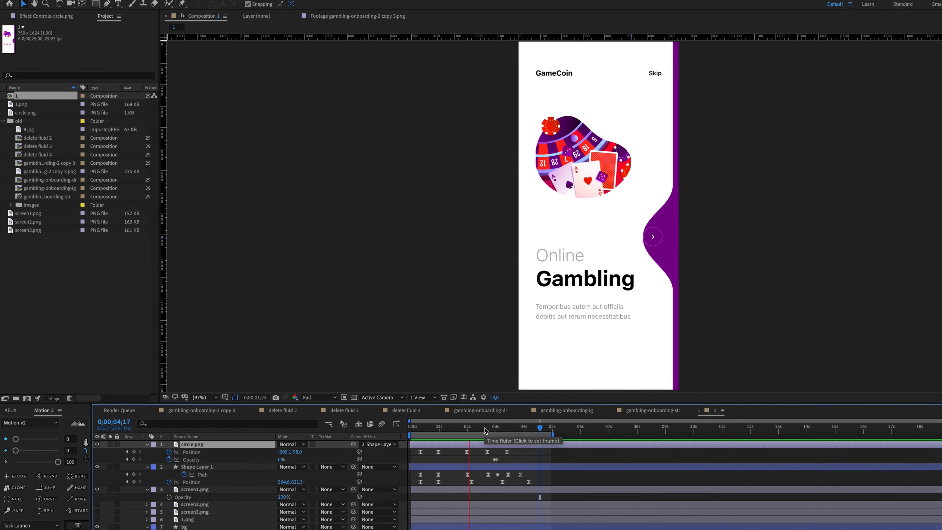
{"action": "key", "text": "space"}
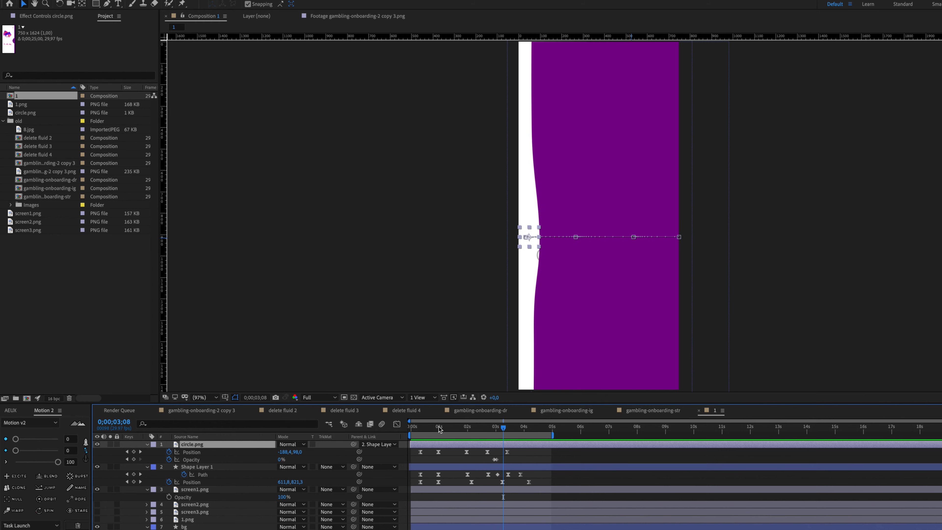
Preview the whole animation from about 0;00;00;15.
{"action": "left_click", "coordinate": [409, 428]}
{"action": "left_click_drag", "start_coordinate": [417, 428], "coordinate": [425, 427]}
{"action": "key", "text": "space"}
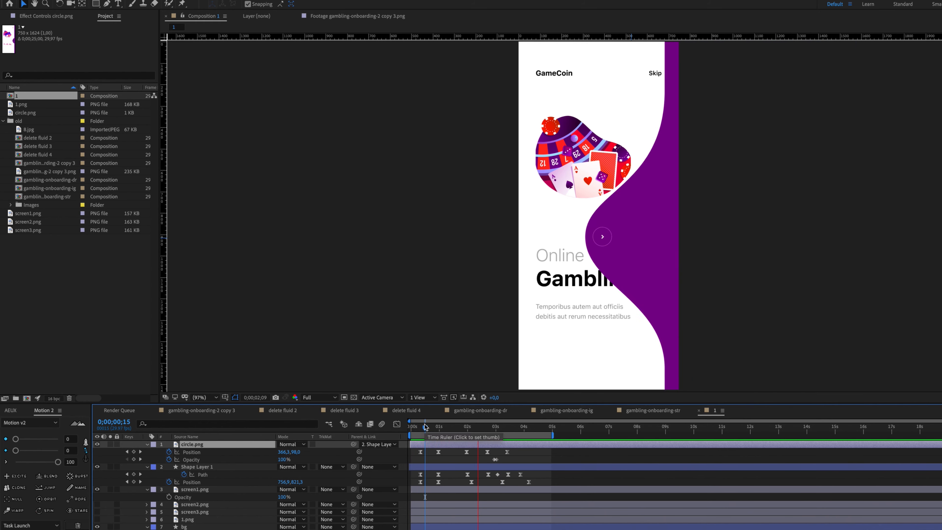
{"action": "key", "text": "space"}
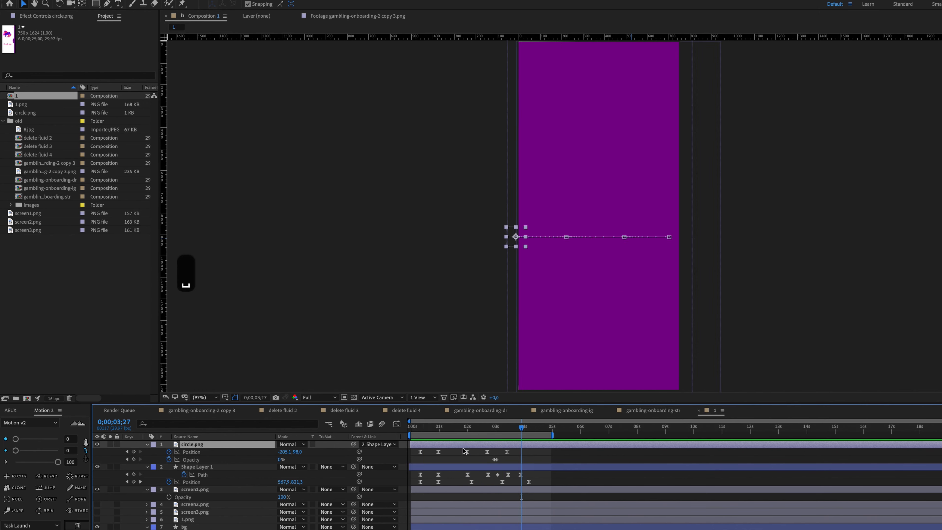
Change circle.png's label colour to red and preview from 0;00;00;05.
{"action": "left_click_drag", "start_coordinate": [426, 428], "coordinate": [415, 428]}
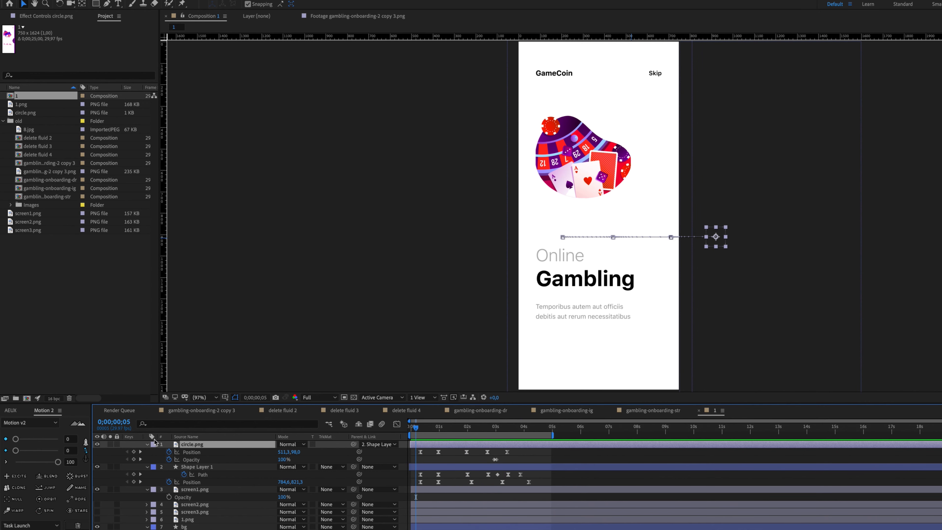
{"action": "left_click", "coordinate": [154, 444]}
{"action": "left_click", "coordinate": [163, 483]}
{"action": "key", "text": "space"}
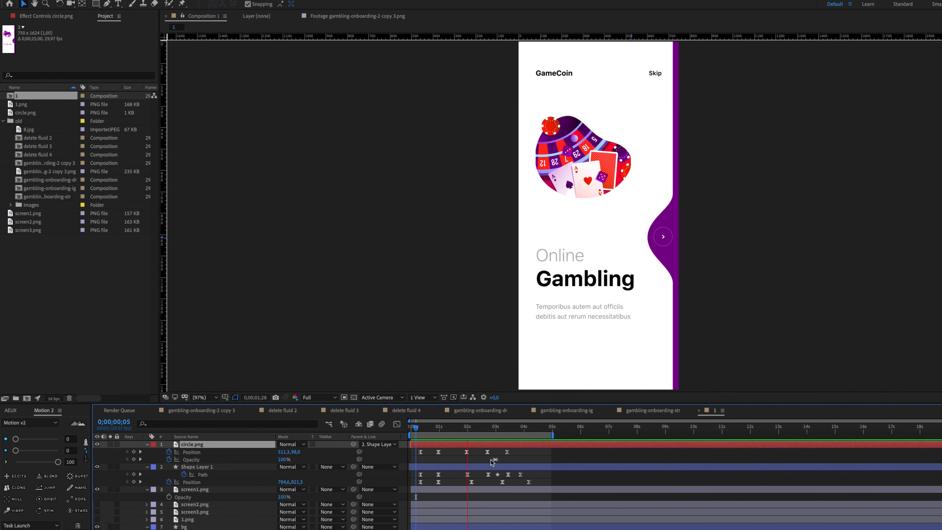
{"action": "key", "text": "space"}
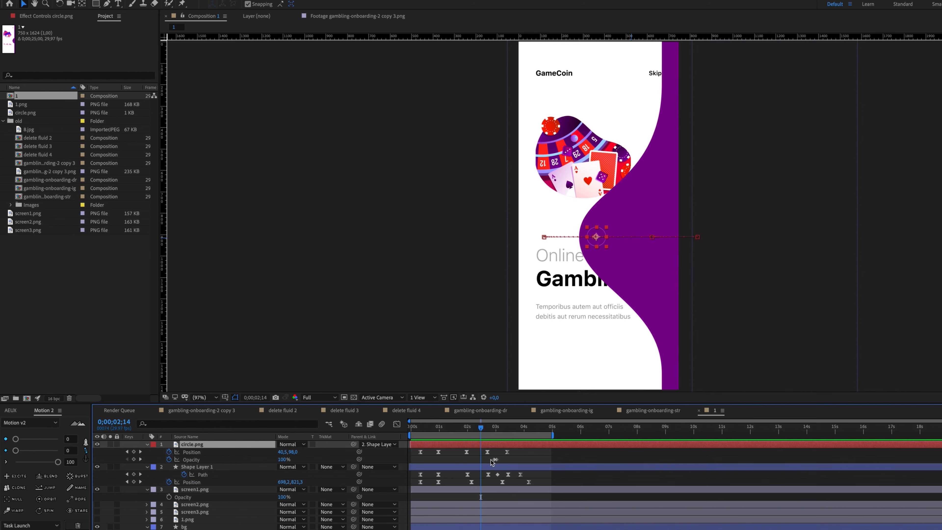
Select Shape Layer 1 together with circle.png, set both label colours to red, and preview from 0;00;00;02.
{"action": "left_click", "coordinate": [656, 329]}
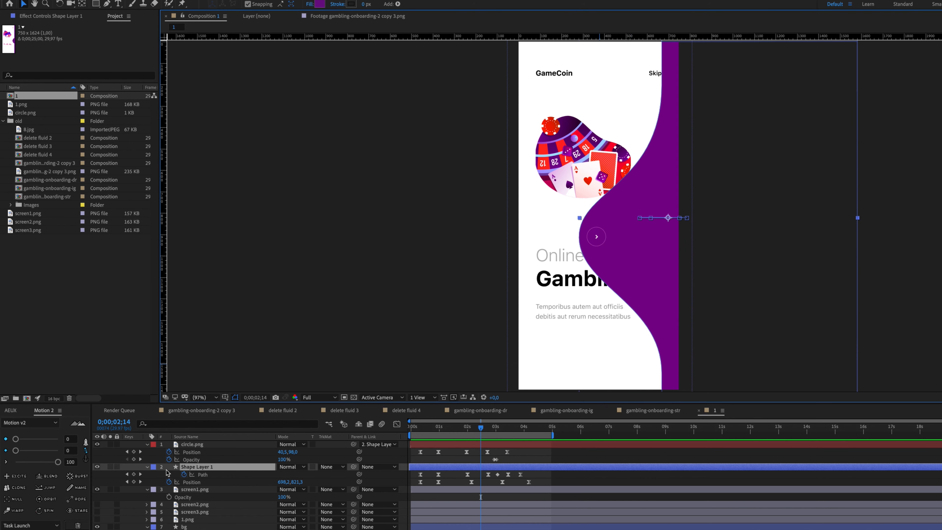
{"action": "left_click", "coordinate": [190, 447], "text": "ctrl"}
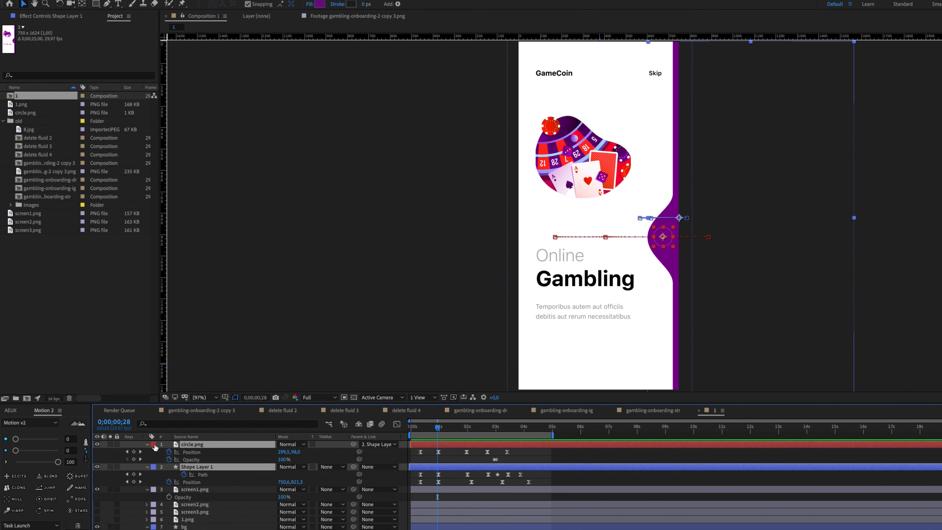
{"action": "left_click", "coordinate": [153, 445]}
{"action": "left_click", "coordinate": [167, 483]}
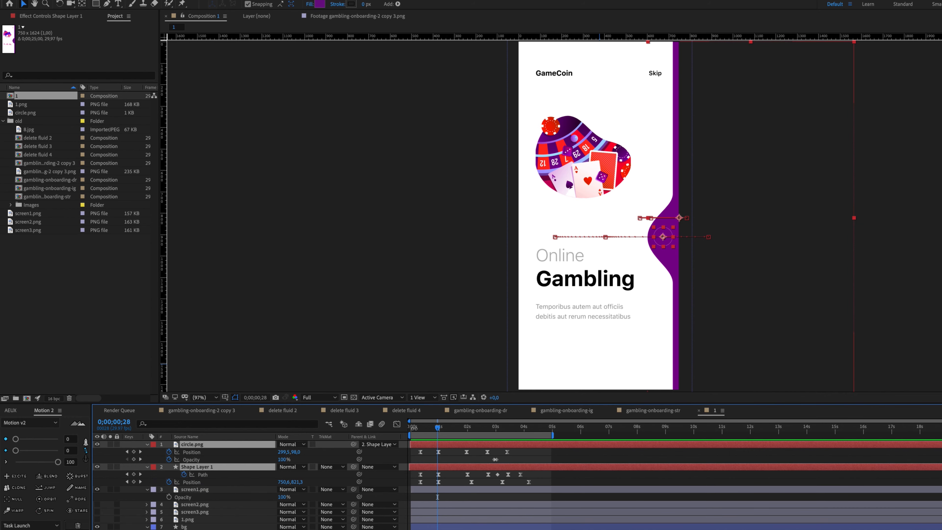
{"action": "key", "text": "space"}
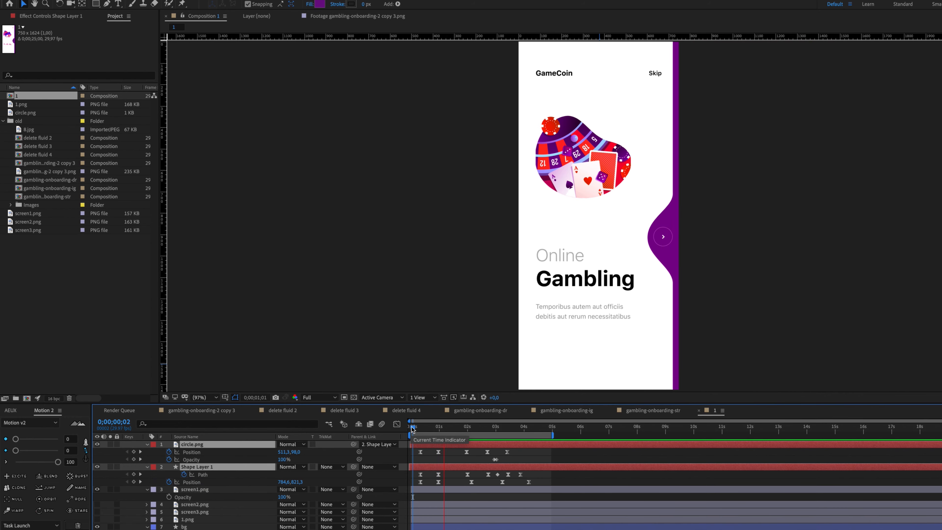
{"action": "key", "text": "u"}
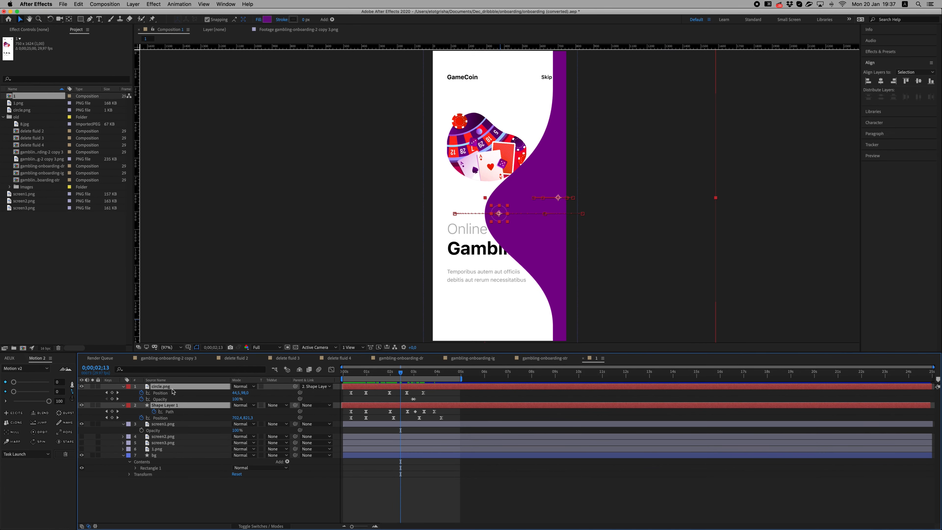
Duplicate circle.png and Shape Layer 1, give the copies a yellow label, show their keyframes, and shift them to start at about 4.7 s.
{"action": "key", "text": "super+d"}
{"action": "left_click_drag", "start_coordinate": [169, 385], "coordinate": [166, 394]}
{"action": "left_click", "coordinate": [128, 390]}
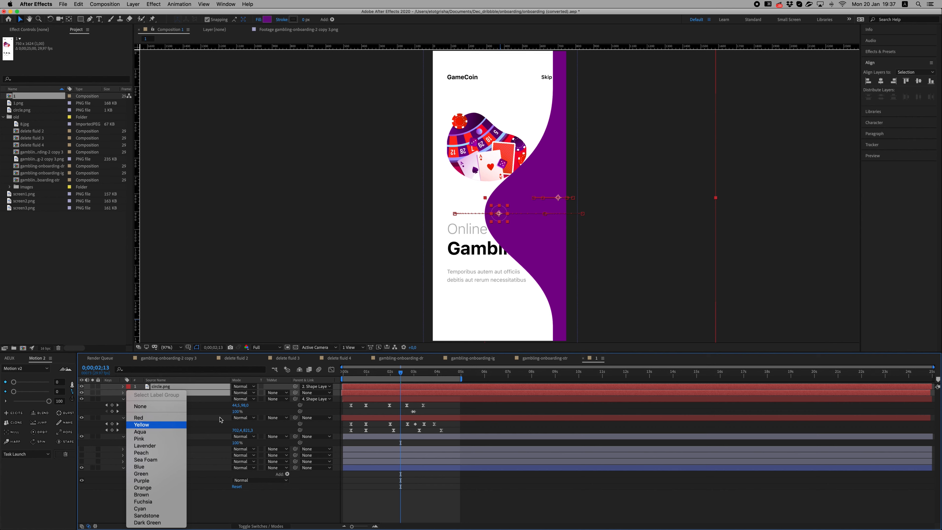
{"action": "left_click", "coordinate": [141, 424]}
{"action": "key", "text": "u"}
{"action": "left_click_drag", "start_coordinate": [381, 389], "coordinate": [648, 383]}
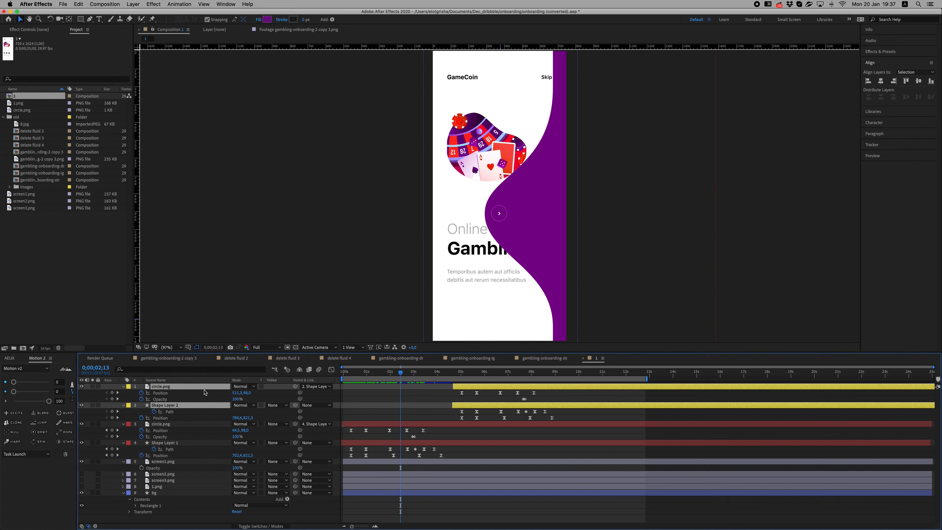
Duplicate the yellow circle.png and Shape Layer 2 pair, label the copies lavender, show their keyframes, and start them at about 9.5 s.
{"action": "key", "text": "super+d"}
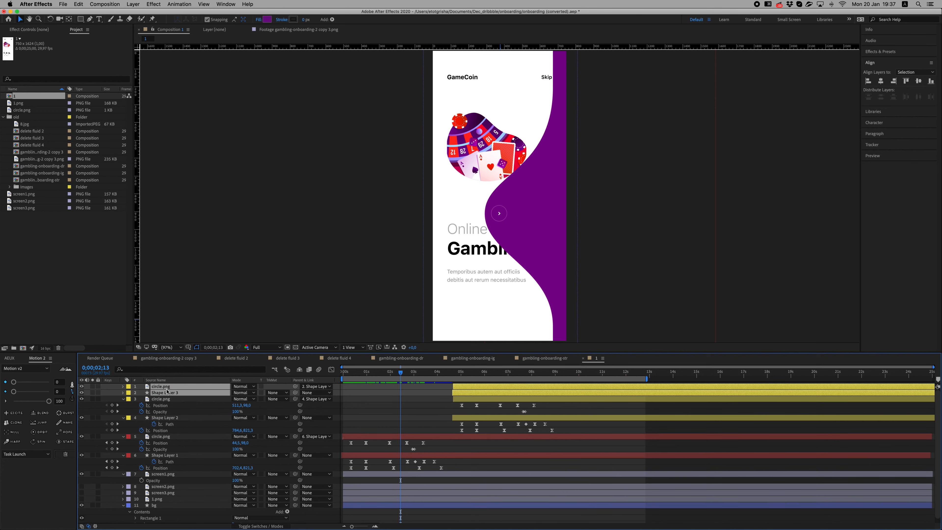
{"action": "left_click", "coordinate": [128, 388]}
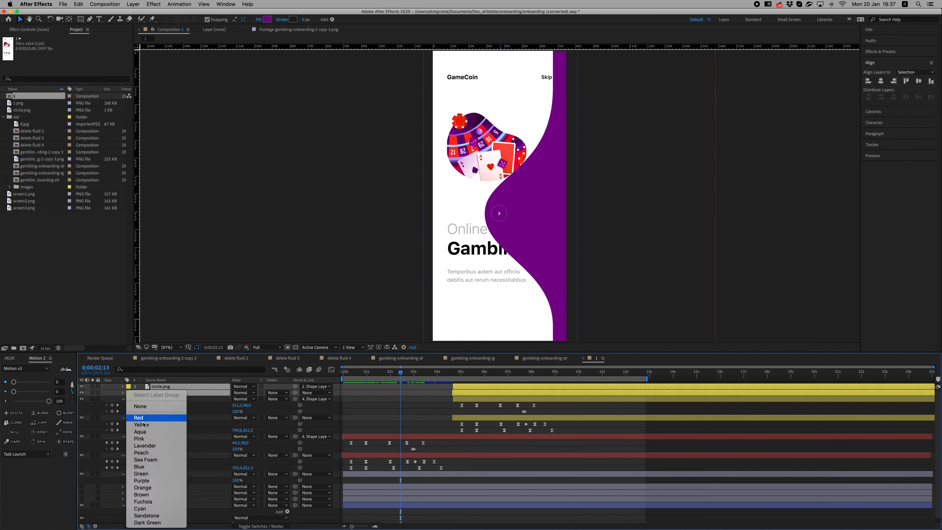
{"action": "left_click", "coordinate": [148, 443]}
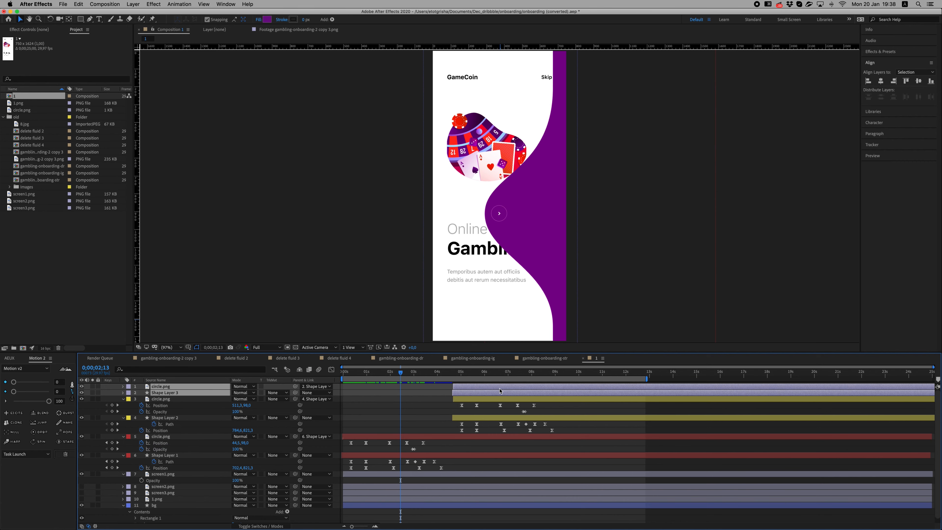
{"action": "key", "text": "u"}
{"action": "left_click_drag", "start_coordinate": [499, 388], "coordinate": [595, 393]}
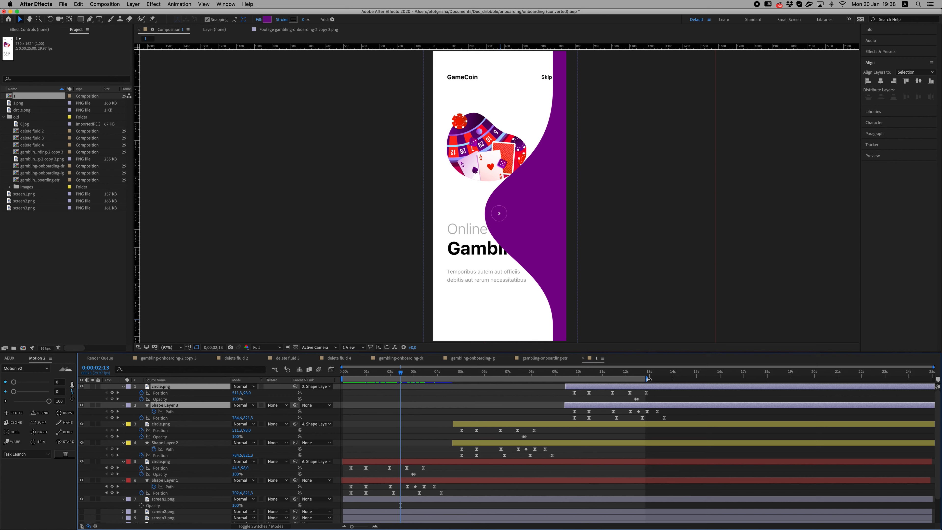
Extend the work area's end to about 14 s and preview the repeated transitions.
{"action": "left_click_drag", "start_coordinate": [649, 379], "coordinate": [674, 379]}
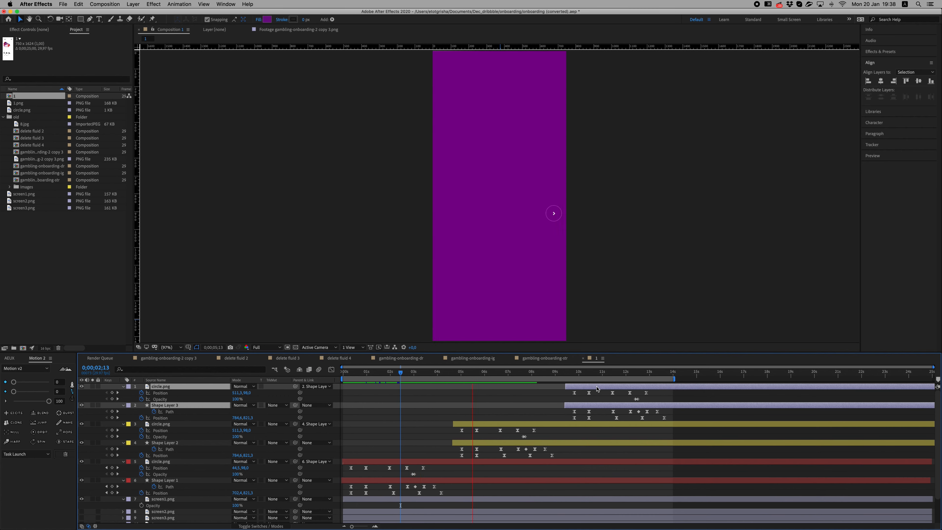
{"action": "key", "text": "space"}
Select Shape Layer 2, switch to Figma, and copy the red fill colour of the liquid shape on screen 1_1.
{"action": "left_click", "coordinate": [481, 444]}
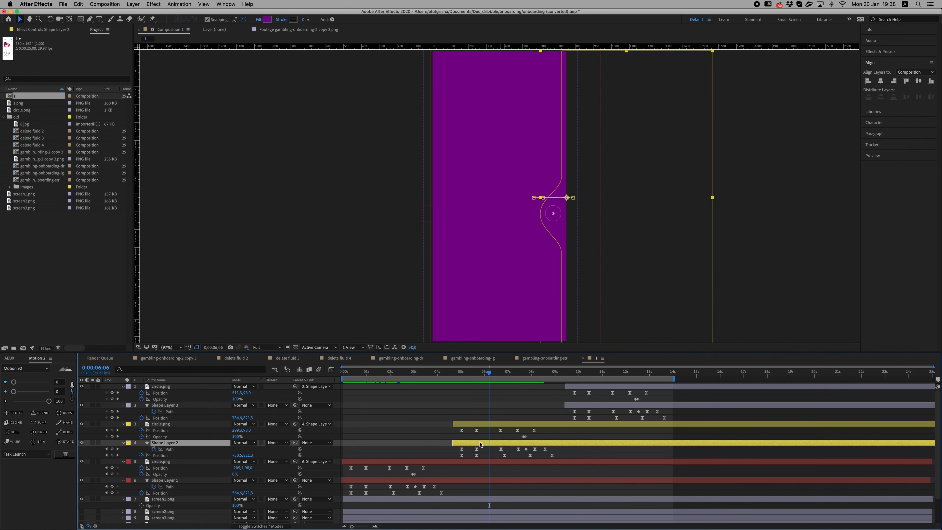
{"action": "left_click_drag", "start_coordinate": [430, 375], "coordinate": [480, 374]}
{"action": "key", "text": "super+Tab"}
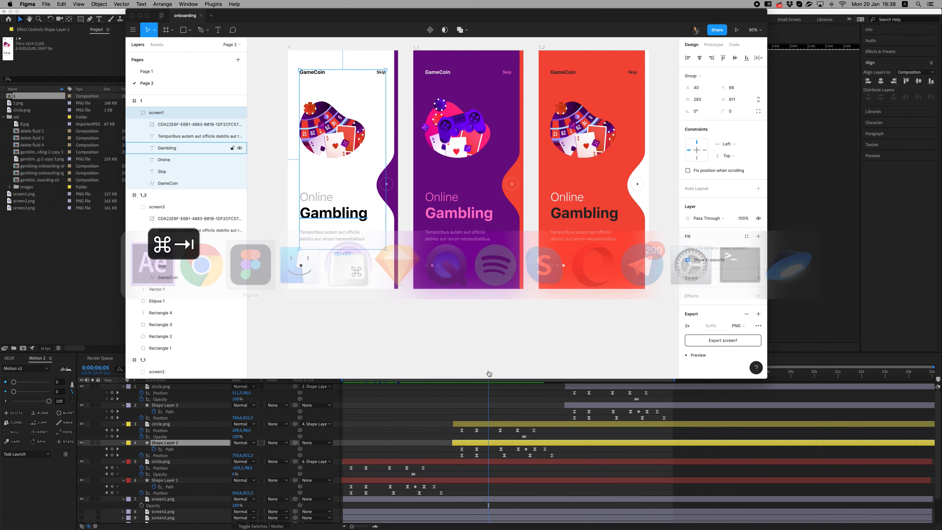
{"action": "key", "text": "super+Tab"}
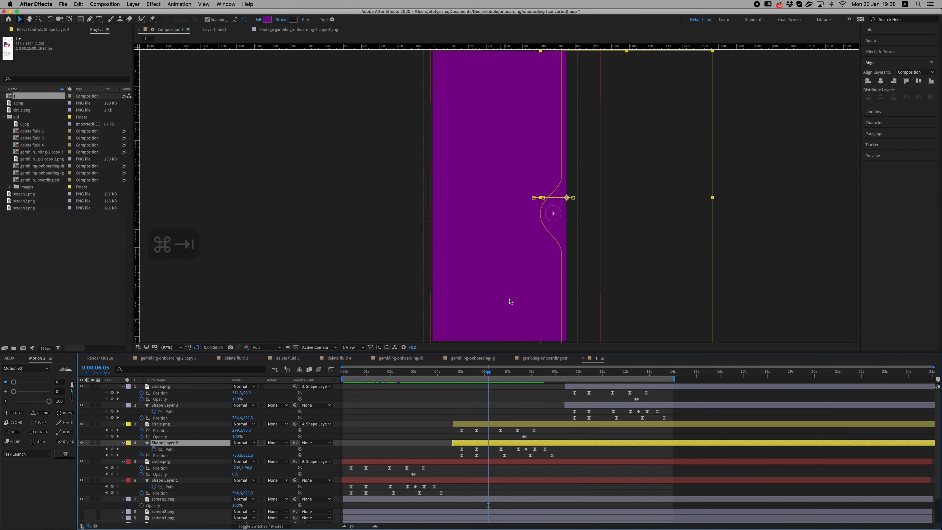
{"action": "key", "text": "super+Tab"}
{"action": "left_click", "coordinate": [518, 203]}
{"action": "left_click", "coordinate": [703, 218]}
{"action": "key", "text": "super+c"}
Return to After Effects, apply the copied red as Shape Layer 2's fill colour, and preview from 0;00;00;03.
{"action": "key", "text": "super+Tab"}
{"action": "left_click", "coordinate": [267, 19]}
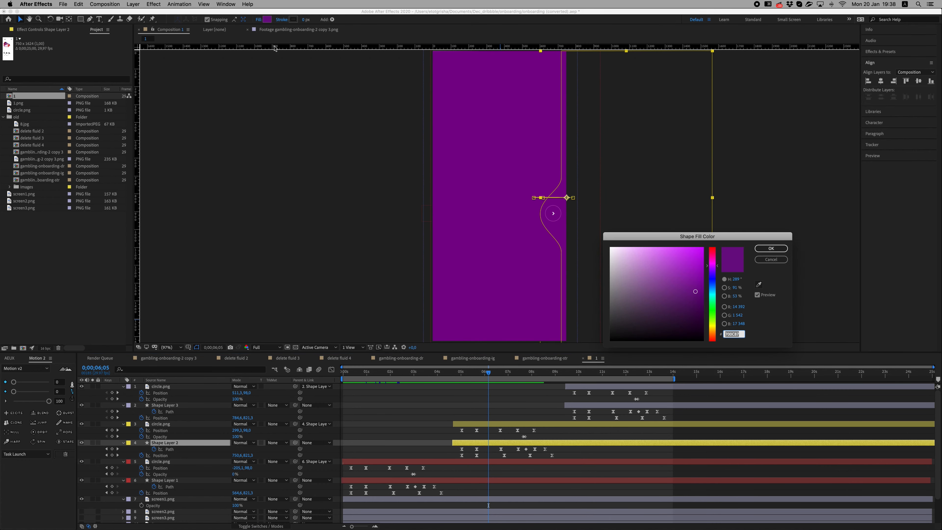
{"action": "key", "text": "super+v"}
{"action": "key", "text": "Return"}
{"action": "left_click", "coordinate": [345, 373]}
{"action": "key", "text": "space"}
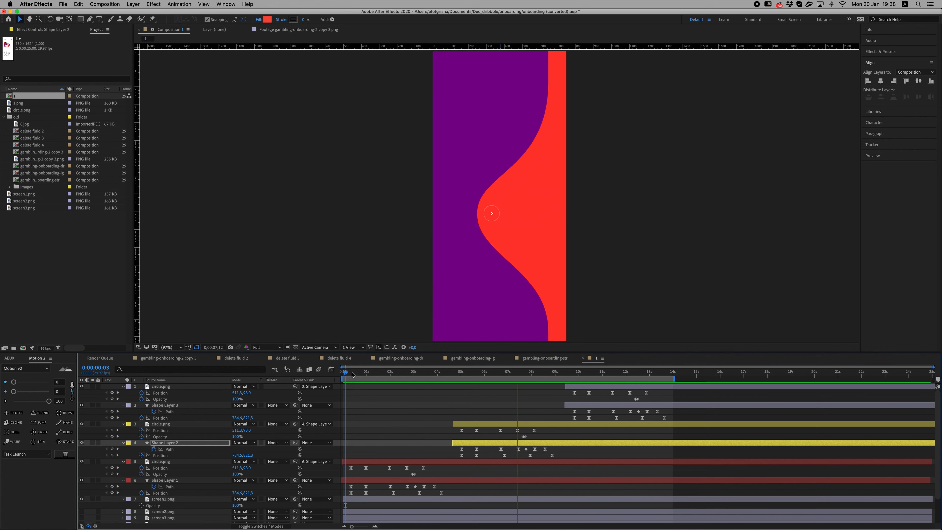
{"action": "key", "text": "space"}
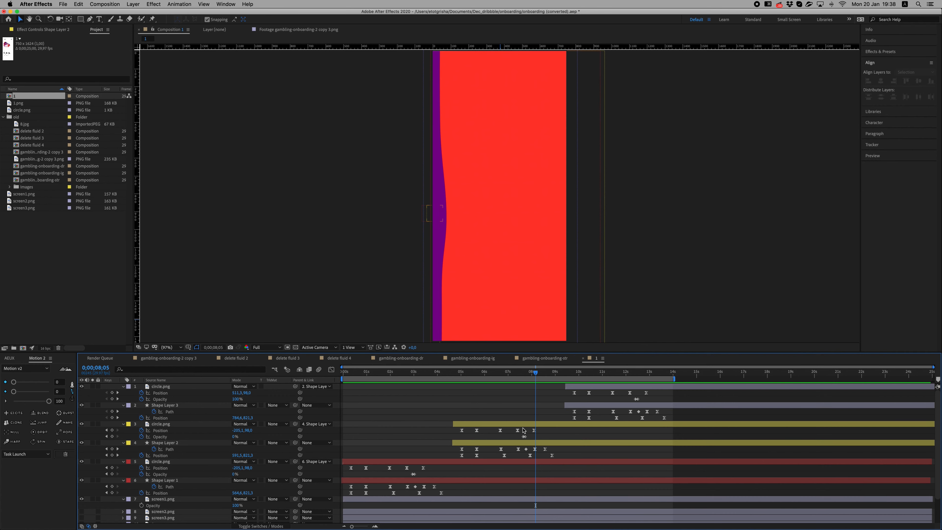
Move the yellow circle.png and Shape Layer 2 pair earlier in time, so both layers start at about 3 s.
{"action": "left_click", "coordinate": [524, 425]}
{"action": "left_click", "coordinate": [526, 443], "text": "shift"}
{"action": "left_click_drag", "start_coordinate": [527, 444], "coordinate": [493, 452]}
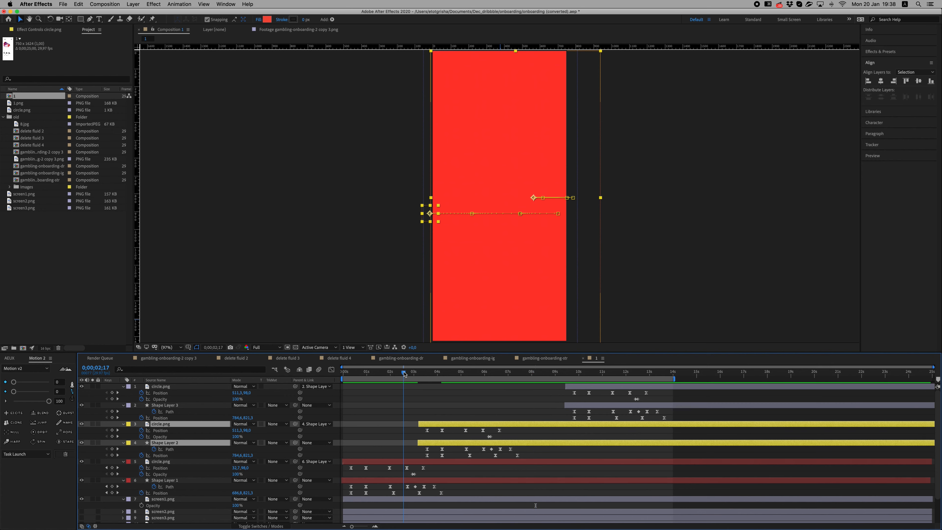
{"action": "key", "text": "space"}
{"action": "key", "text": "space"}
{"action": "left_click_drag", "start_coordinate": [438, 428], "coordinate": [429, 428]}
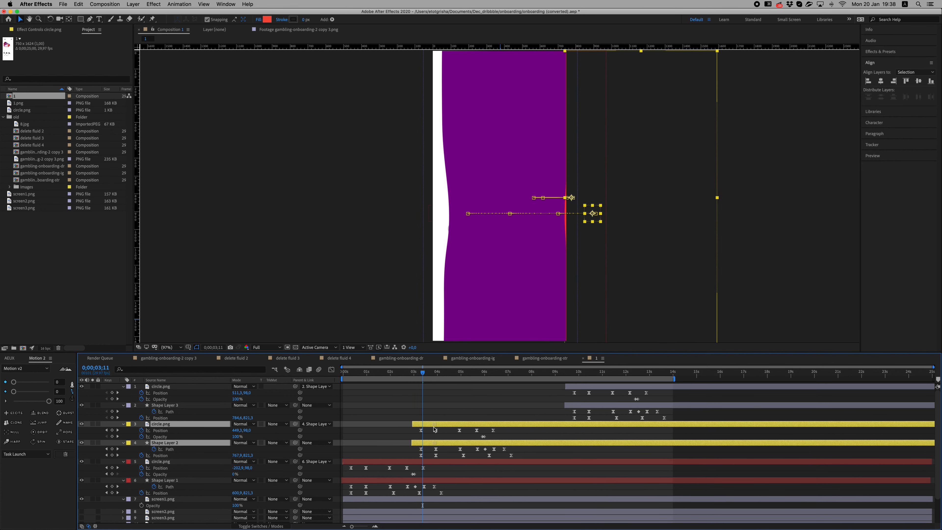
Fine-tune the yellow pair's start around 3 s, previewing from 0;00;02;05 and 0;00;02;21.
{"action": "left_click", "coordinate": [394, 374]}
{"action": "key", "text": "space"}
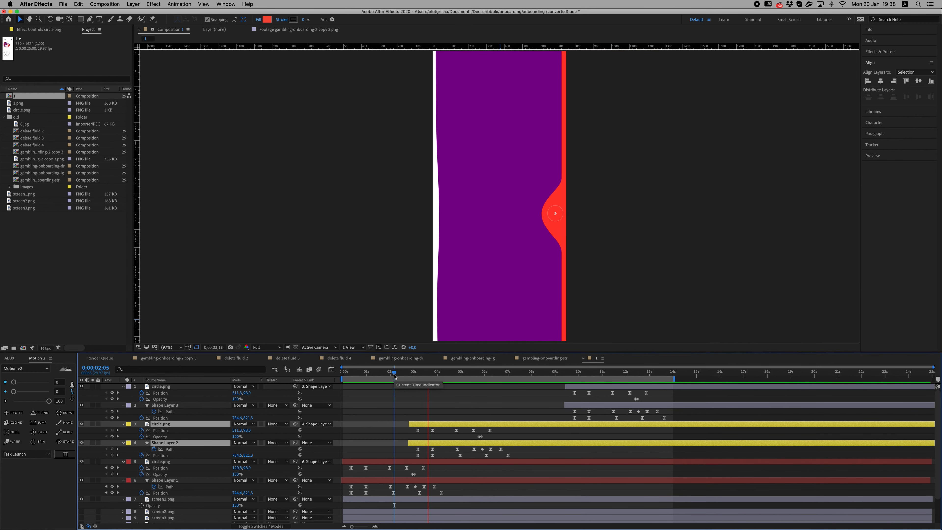
{"action": "key", "text": "space"}
{"action": "key", "text": "space"}
{"action": "key", "text": "space"}
{"action": "left_click_drag", "start_coordinate": [426, 426], "coordinate": [428, 426]}
{"action": "left_click", "coordinate": [407, 374]}
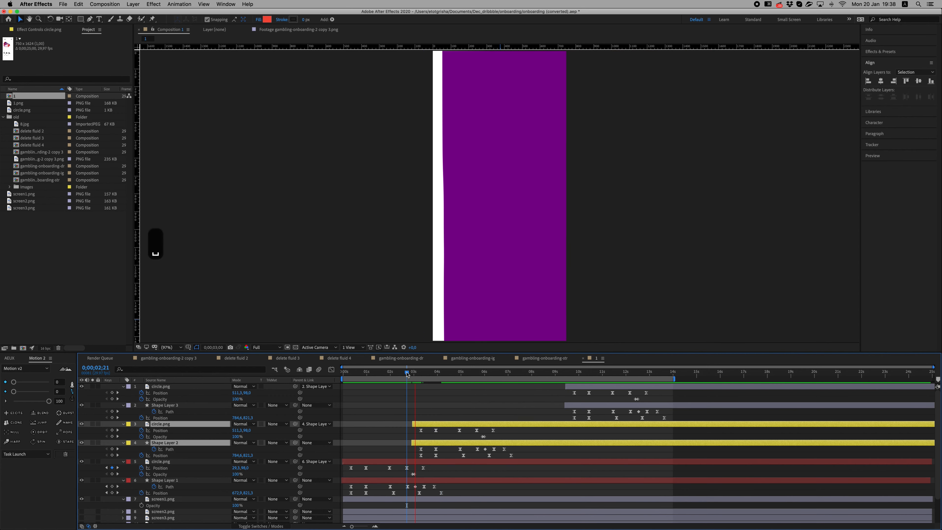
{"action": "key", "text": "space"}
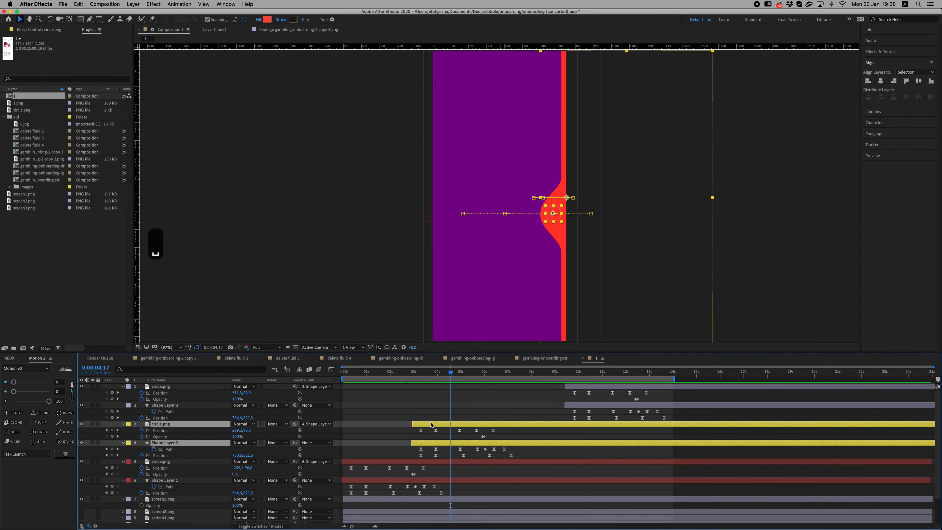
Shift all keyframes after the first ones in the red, yellow and lavender pairs slightly earlier, and preview from about 3 s.
{"action": "left_click_drag", "start_coordinate": [434, 427], "coordinate": [531, 465]}
{"action": "left_click_drag", "start_coordinate": [677, 391], "coordinate": [586, 425]}
{"action": "left_click_drag", "start_coordinate": [462, 467], "coordinate": [357, 506]}
{"action": "left_click_drag", "start_coordinate": [367, 471], "coordinate": [363, 471]}
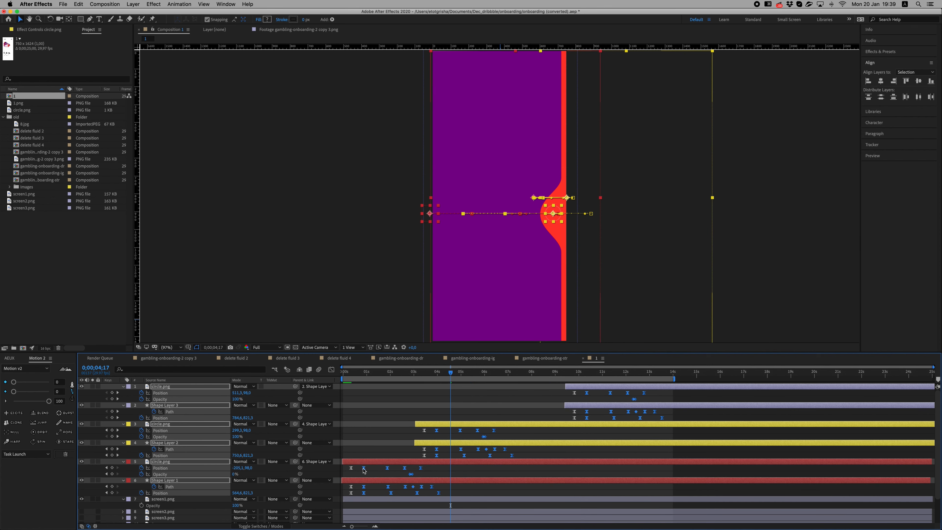
{"action": "left_click", "coordinate": [416, 372]}
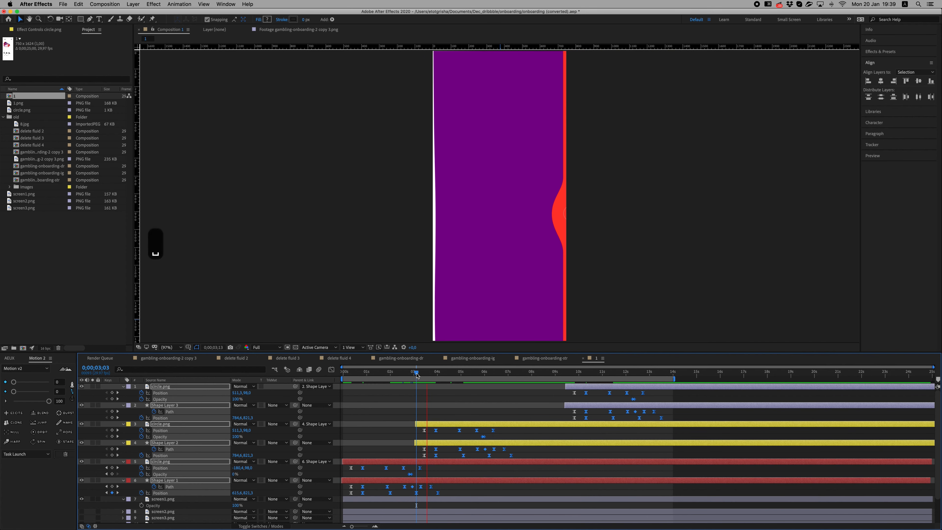
{"action": "left_click_drag", "start_coordinate": [416, 375], "coordinate": [415, 375]}
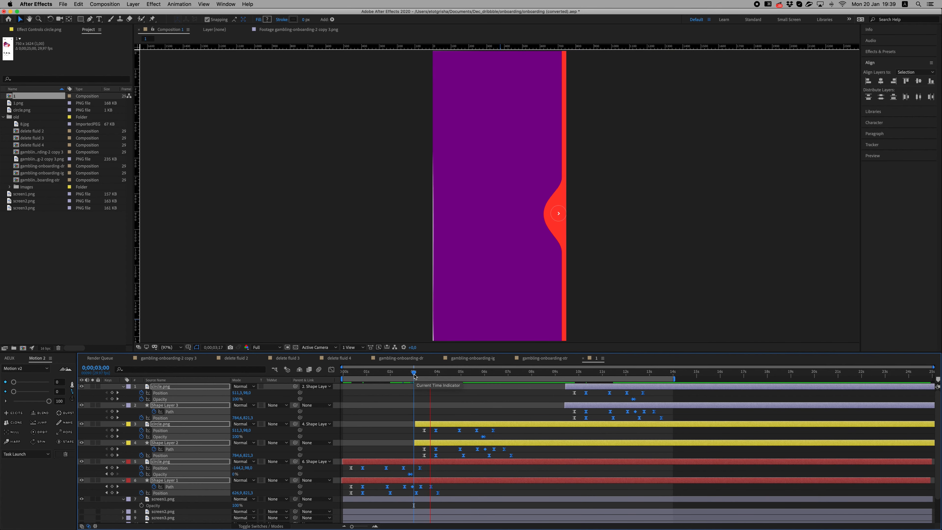
{"action": "key", "text": "space"}
{"action": "key", "text": "space"}
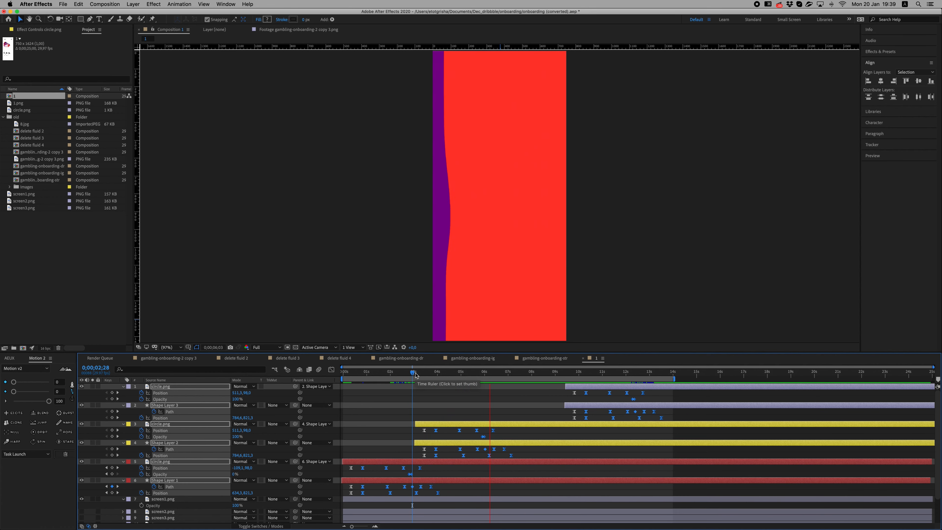
{"action": "key", "text": "space"}
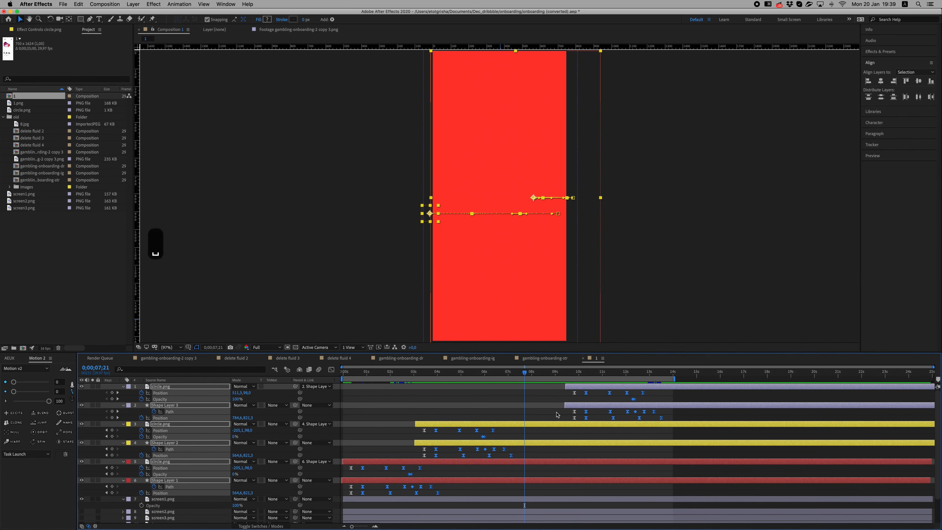
Move the lavender circle.png and Shape Layer 3 pair earlier, so both layers start at about 6.3 s.
{"action": "left_click", "coordinate": [545, 398]}
{"action": "left_click", "coordinate": [574, 406]}
{"action": "left_click", "coordinate": [574, 388], "text": "shift"}
{"action": "left_click_drag", "start_coordinate": [574, 388], "coordinate": [501, 388]}
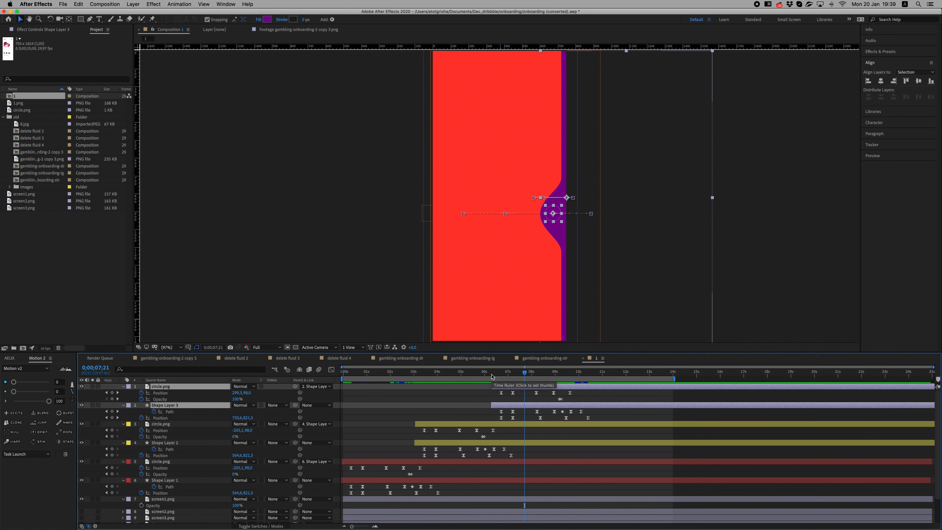
Preview from 0;00;03;06, and shift the yellow pair's keyframes from the third onward and all lavender pair keyframes slightly earlier.
{"action": "left_click", "coordinate": [456, 439]}
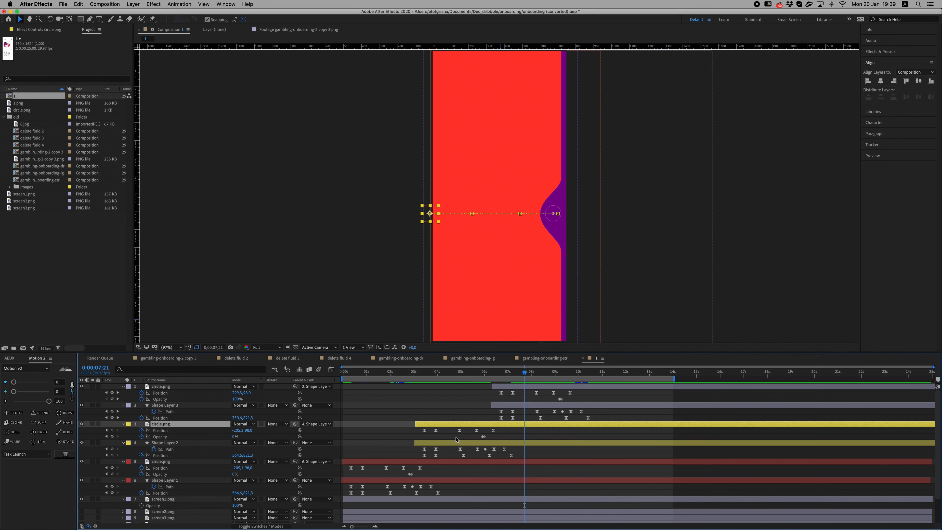
{"action": "left_click", "coordinate": [456, 443], "text": "shift"}
{"action": "left_click", "coordinate": [421, 377]}
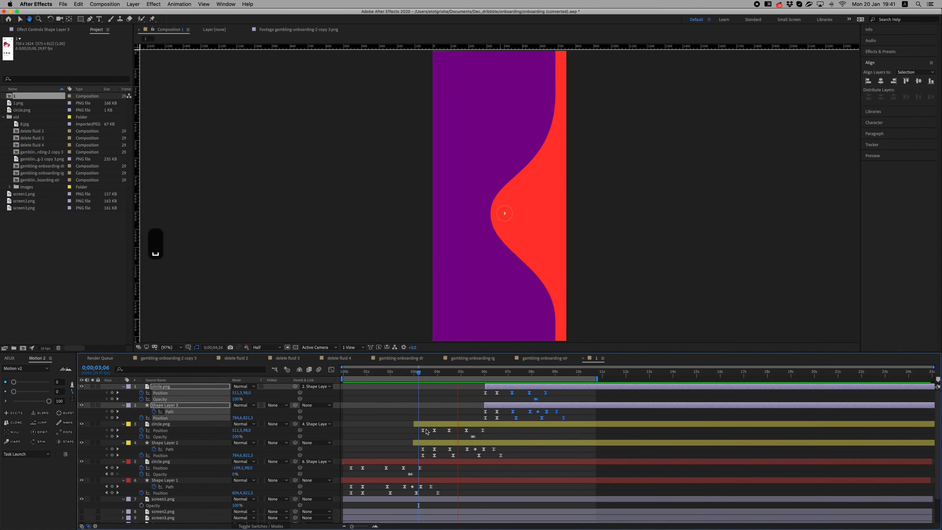
{"action": "left_click_drag", "start_coordinate": [445, 390], "coordinate": [572, 463]}
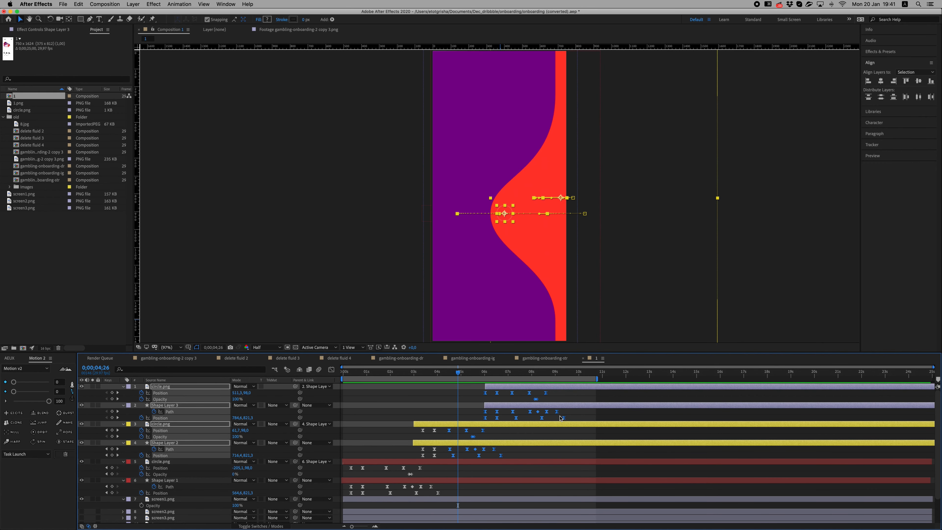
{"action": "left_click_drag", "start_coordinate": [562, 418], "coordinate": [558, 419]}
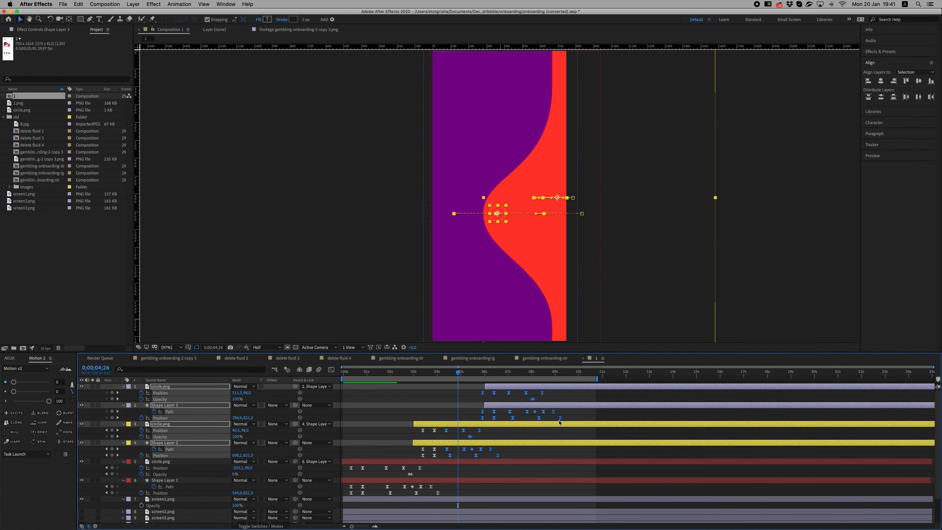
Shift the lavender circle.png and Shape Layer 3 layers slightly earlier to start at about 5.8 s, and preview.
{"action": "left_click", "coordinate": [474, 399]}
{"action": "left_click", "coordinate": [490, 405]}
{"action": "left_click", "coordinate": [487, 388], "text": "shift"}
{"action": "left_click_drag", "start_coordinate": [484, 386], "coordinate": [481, 386]}
{"action": "key", "text": "space"}
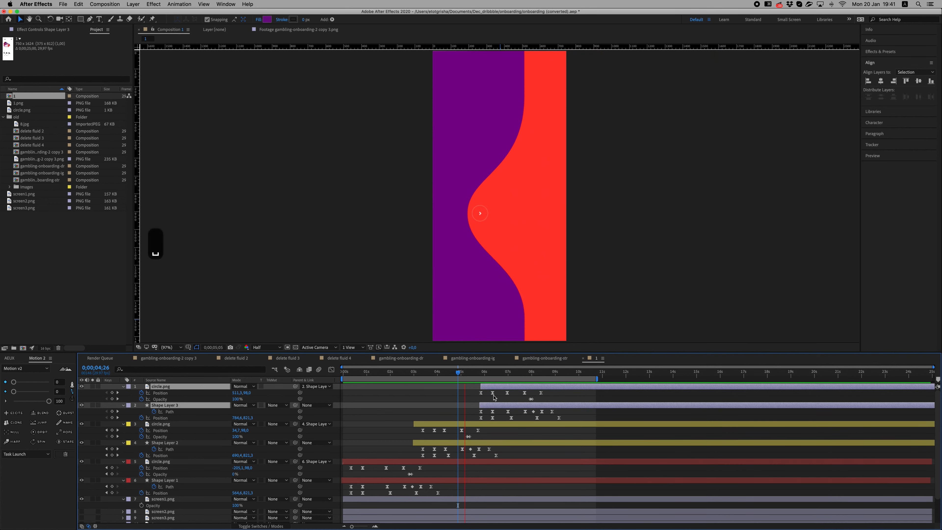
{"action": "key", "text": "space"}
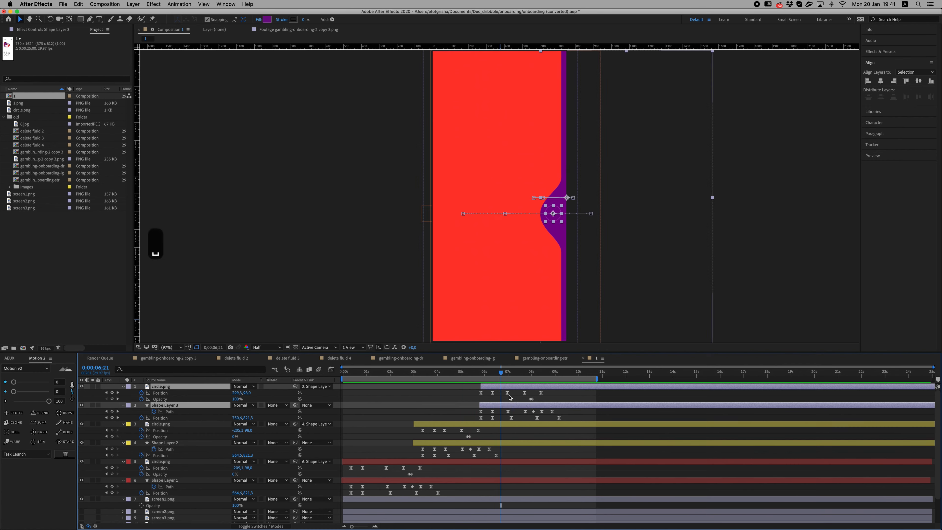
Move the lavender pair's keyframes from the third onward slightly earlier and preview the full sequence.
{"action": "left_click_drag", "start_coordinate": [505, 393], "coordinate": [556, 423]}
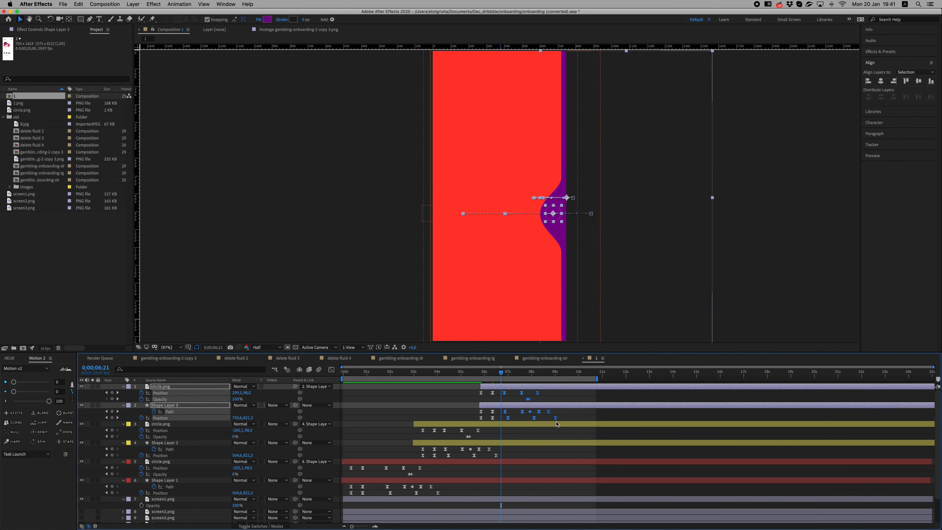
{"action": "key", "text": "space"}
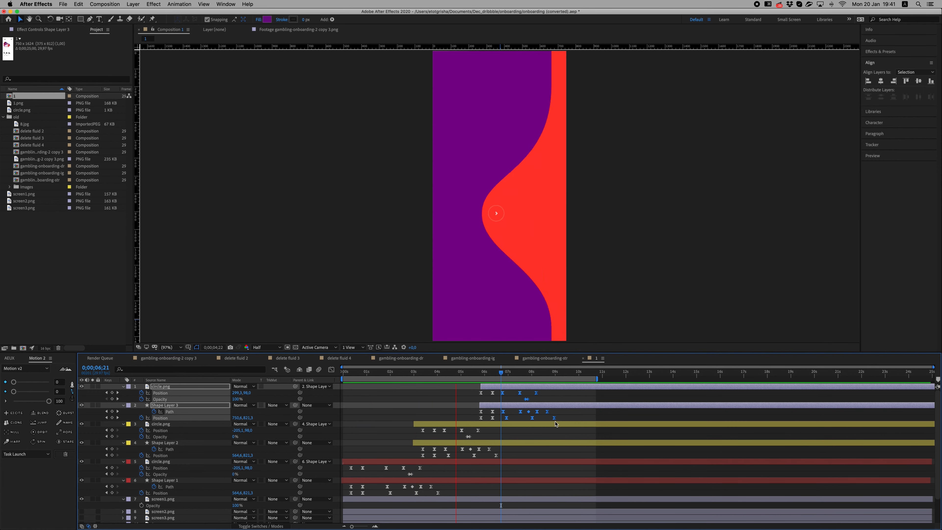
{"action": "key", "text": "space"}
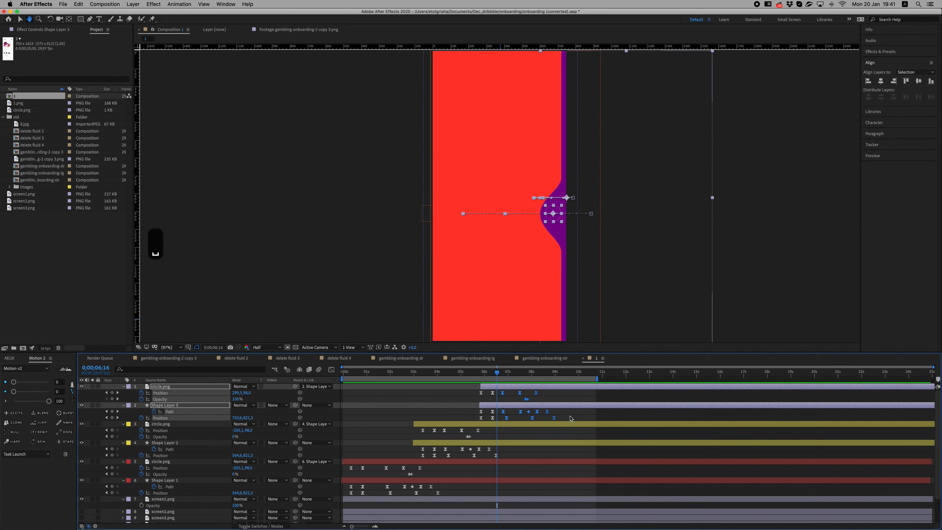
Change Shape Layer 3's fill color to white (FFFFFF) and preview the transition.
{"action": "left_click", "coordinate": [574, 405]}
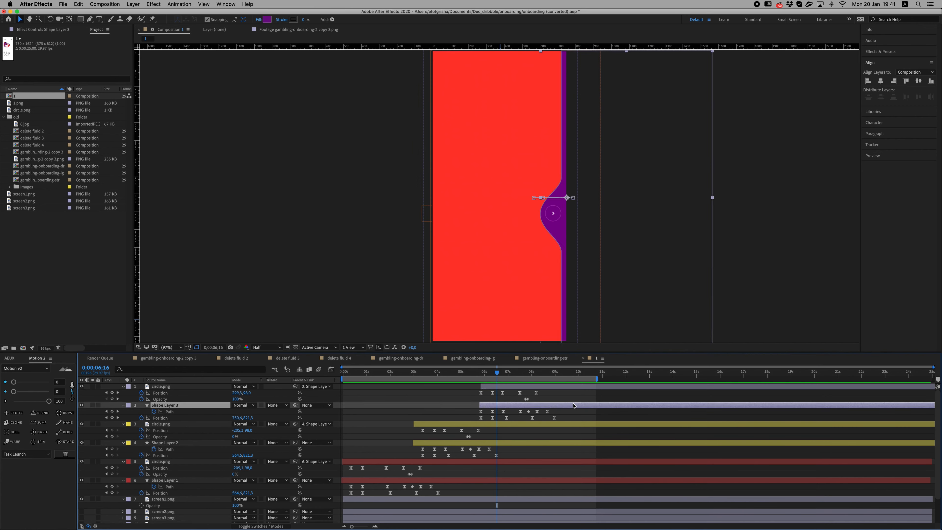
{"action": "left_click", "coordinate": [267, 20]}
{"action": "left_click", "coordinate": [611, 247]}
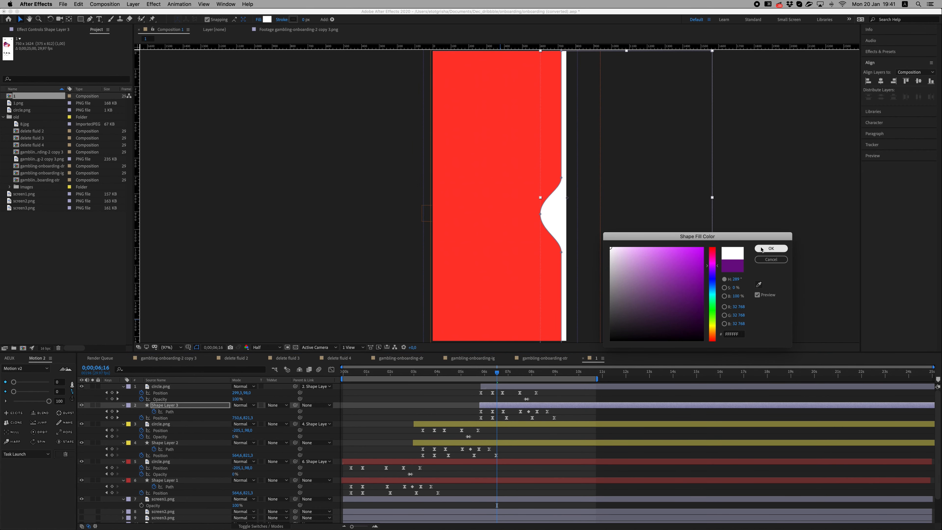
{"action": "left_click", "coordinate": [770, 248]}
{"action": "key", "text": "space"}
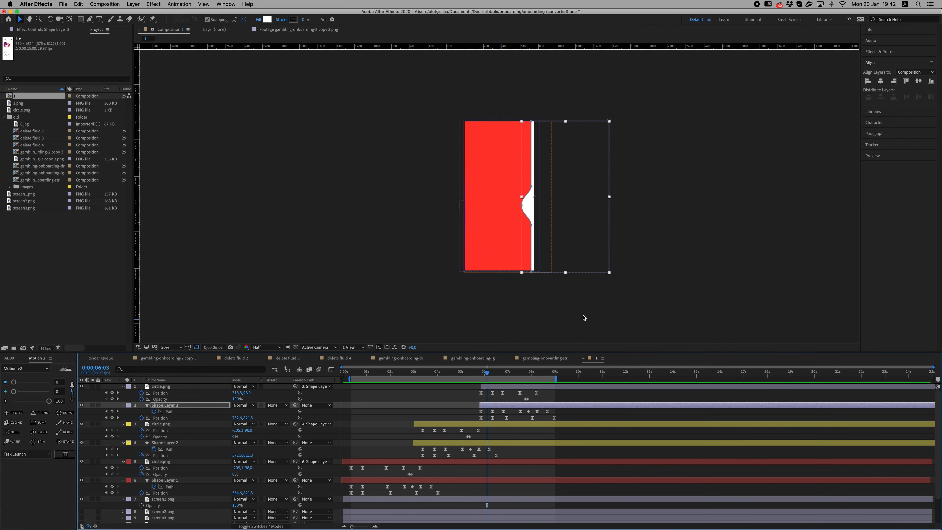
{"action": "left_click", "coordinate": [583, 318]}
Switch to Figma and group the arrow Vector 1 with Ellipse 1 in the 1_2 frame.
{"action": "left_click", "coordinate": [524, 204]}
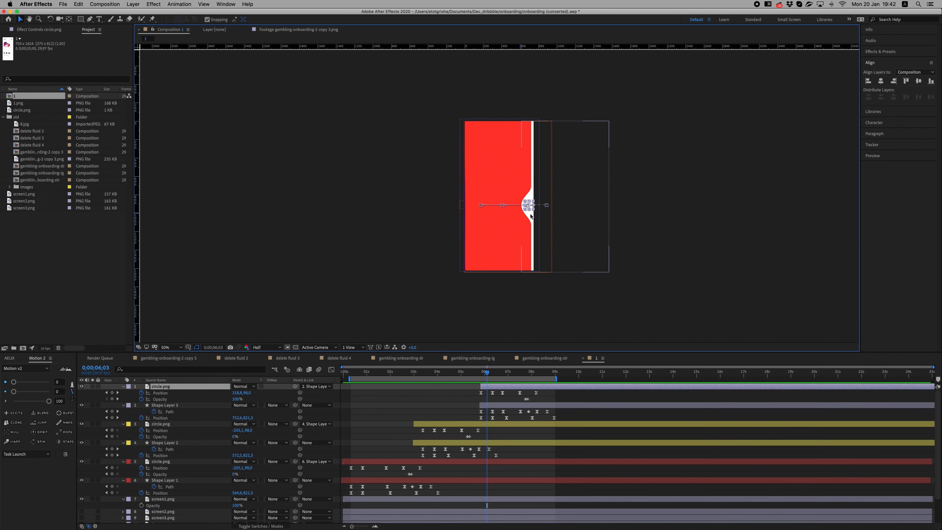
{"action": "key", "text": "super+Tab"}
{"action": "key", "text": "super+Tab"}
{"action": "key", "text": "super+shift+Tab"}
{"action": "left_click", "coordinate": [637, 184]}
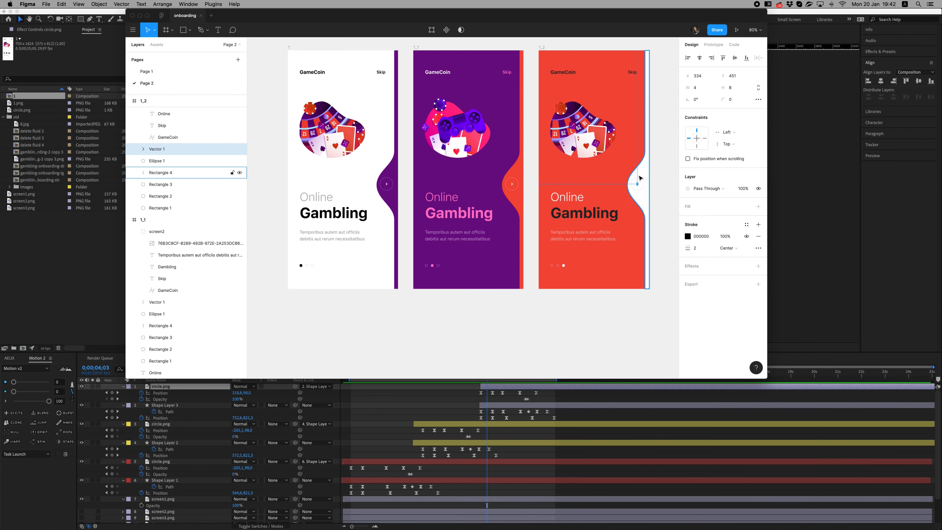
{"action": "left_click", "coordinate": [174, 160], "text": "shift"}
{"action": "key", "text": "super+g"}
Rename the new arrow-and-ellipse group as circle2.
{"action": "double_click", "coordinate": [174, 165]}
{"action": "type", "text": "circle"}
{"action": "key", "text": "Return"}
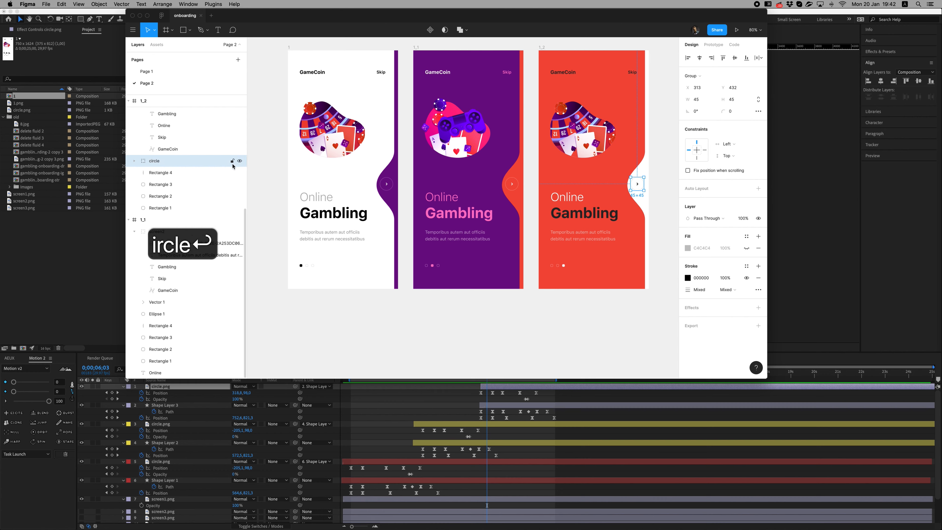
{"action": "double_click", "coordinate": [169, 163]}
{"action": "left_click", "coordinate": [170, 163]}
{"action": "type", "text": "2"}
{"action": "key", "text": "Return"}
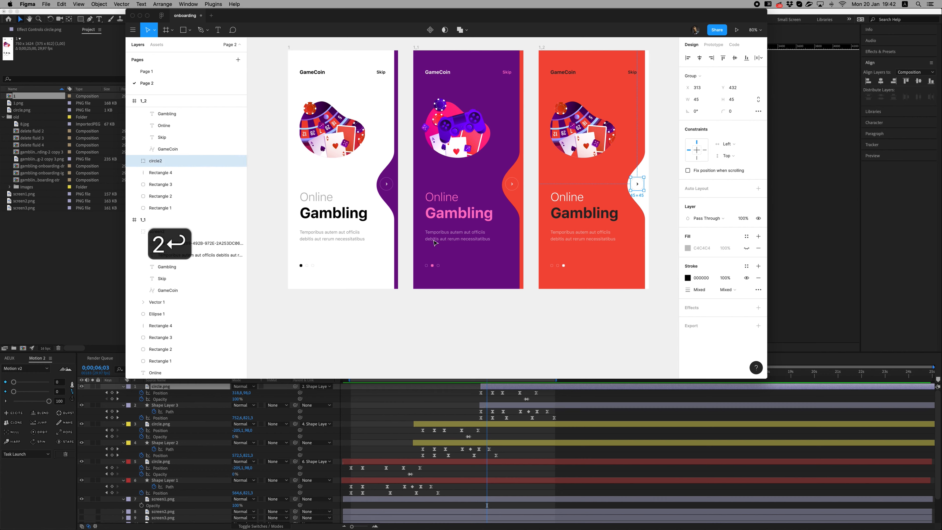
Export the circle2 group as a 2x PNG into the liquid-onboarding folder.
{"action": "left_click", "coordinate": [692, 326]}
{"action": "left_click", "coordinate": [700, 350]}
{"action": "left_click", "coordinate": [709, 365]}
{"action": "left_click", "coordinate": [706, 363]}
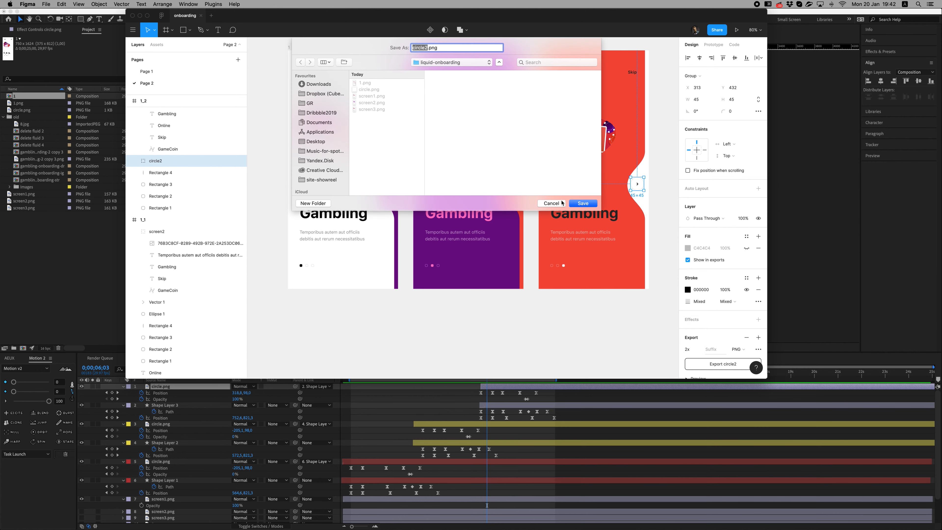
{"action": "left_click", "coordinate": [578, 204]}
Import the exported circle2.png into the After Effects project and replace the topmost lavender circle.png layer with it.
{"action": "key", "text": "super+Tab"}
{"action": "key", "text": "super+Tab"}
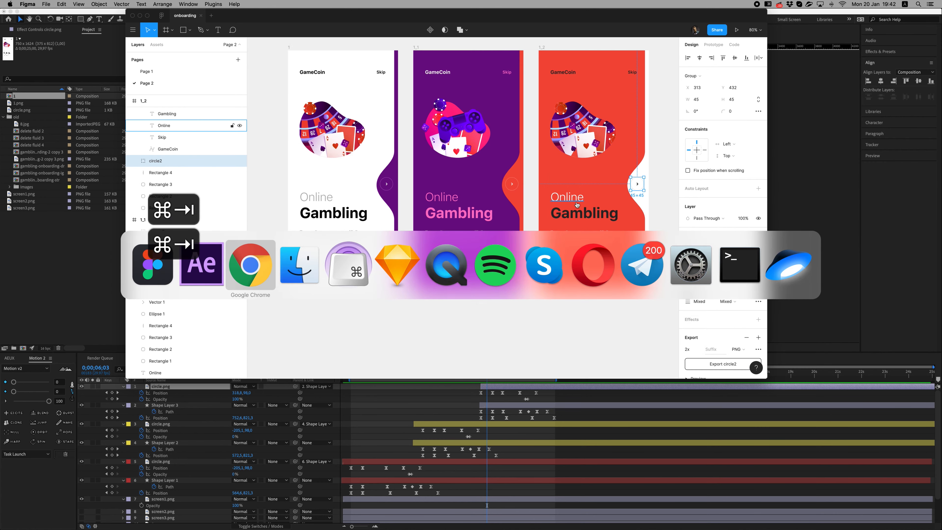
{"action": "left_click_drag", "start_coordinate": [600, 184], "coordinate": [81, 233]}
{"action": "key", "text": "super+Tab"}
{"action": "key", "text": "super+Tab"}
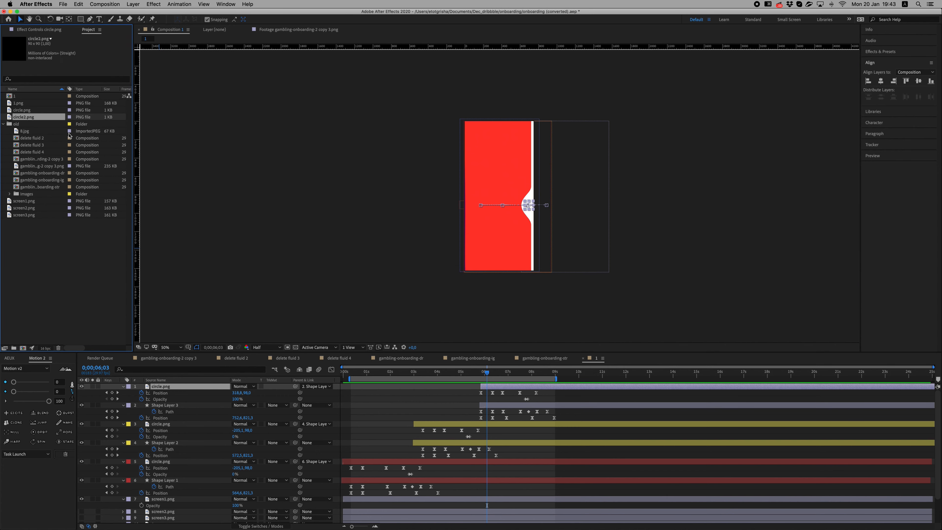
{"action": "left_click_drag", "start_coordinate": [37, 118], "coordinate": [153, 387]}
Preview the white transition from about 0;00;05;23 and inspect the replaced circle button up close.
{"action": "key", "text": "space"}
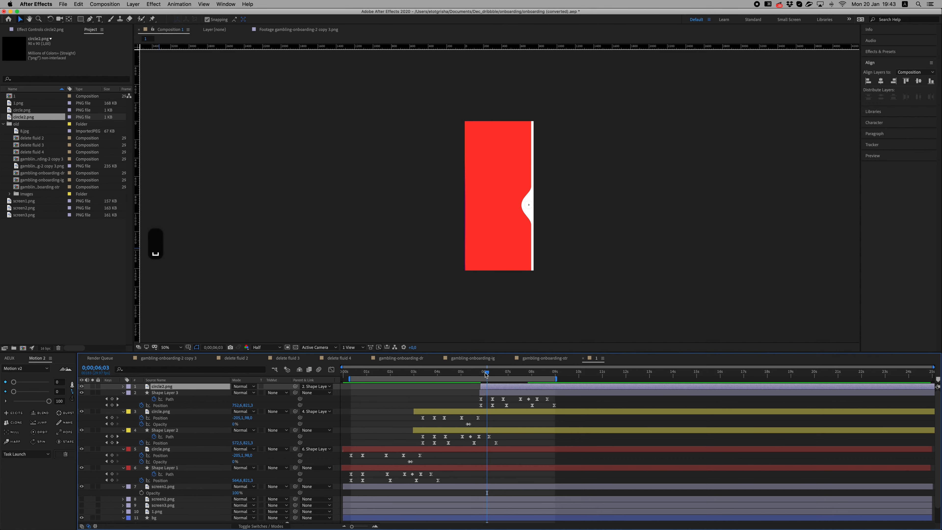
{"action": "left_click_drag", "start_coordinate": [486, 374], "coordinate": [479, 374]}
{"action": "key", "text": "space"}
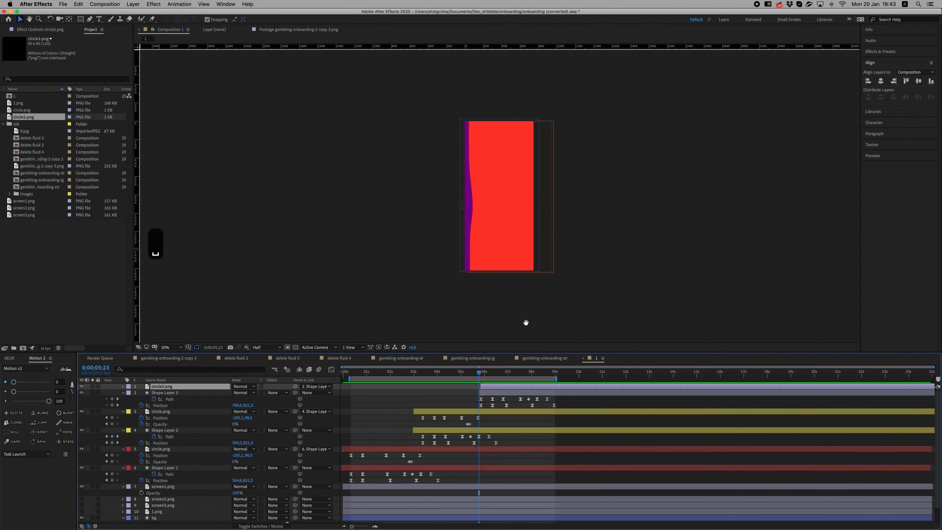
{"action": "key", "text": "space"}
{"action": "scroll", "coordinate": [544, 207], "scroll_direction": "up", "scroll_amount": 1}
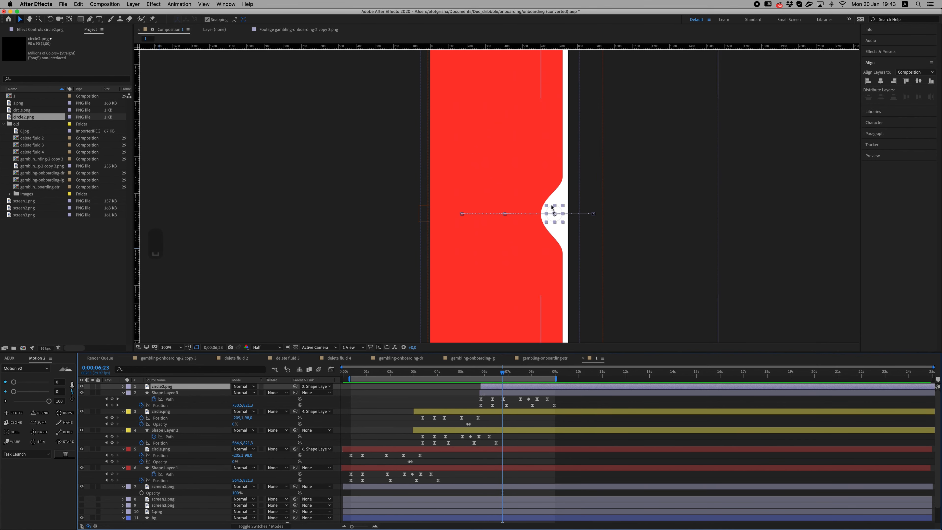
{"action": "left_click", "coordinate": [738, 202]}
{"action": "left_click", "coordinate": [481, 374]}
{"action": "key", "text": "space"}
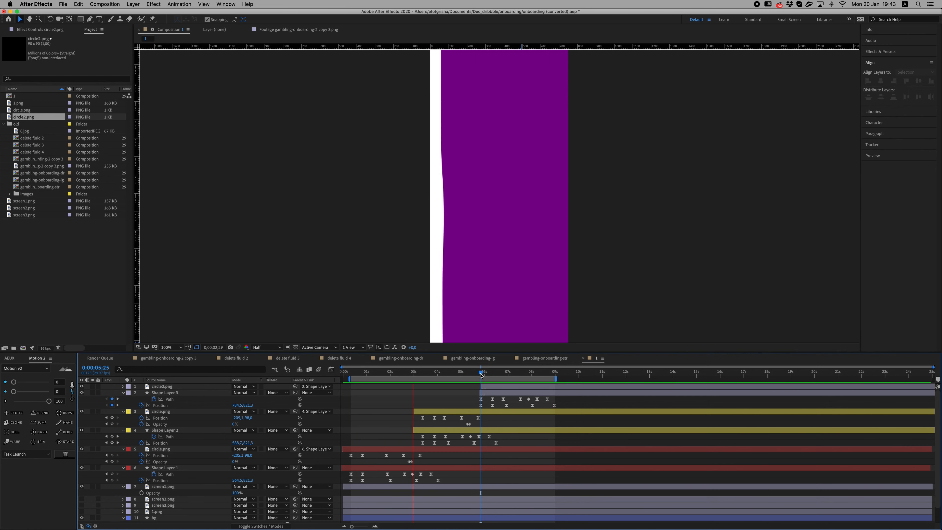
Move the screen2.png layer directly above Shape Layer 1 and make it visible.
{"action": "left_click", "coordinate": [152, 498]}
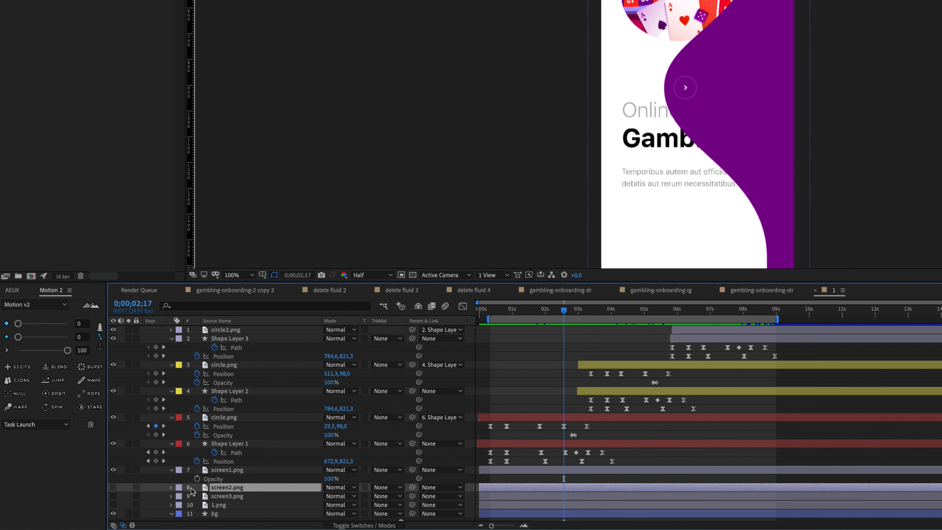
{"action": "left_click", "coordinate": [113, 487]}
{"action": "left_click_drag", "start_coordinate": [238, 488], "coordinate": [241, 443]}
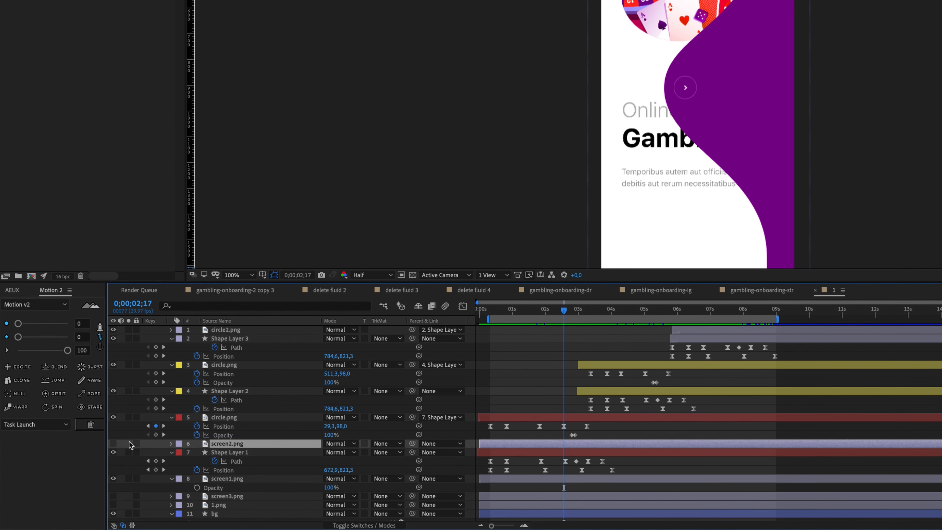
{"action": "left_click", "coordinate": [113, 445]}
Adjust screen2.png so it starts at about 2 s, and preview the purple transition.
{"action": "left_click_drag", "start_coordinate": [562, 315], "coordinate": [515, 316]}
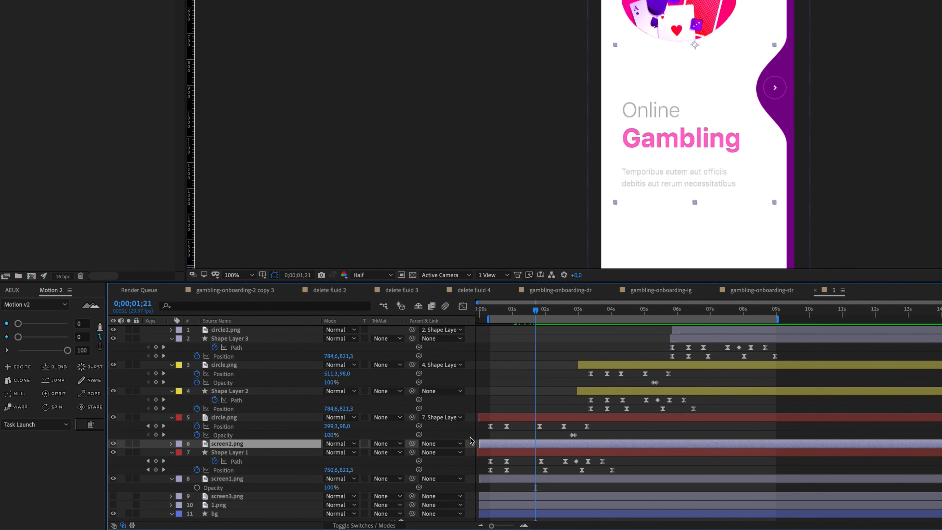
{"action": "left_click_drag", "start_coordinate": [482, 447], "coordinate": [559, 445]}
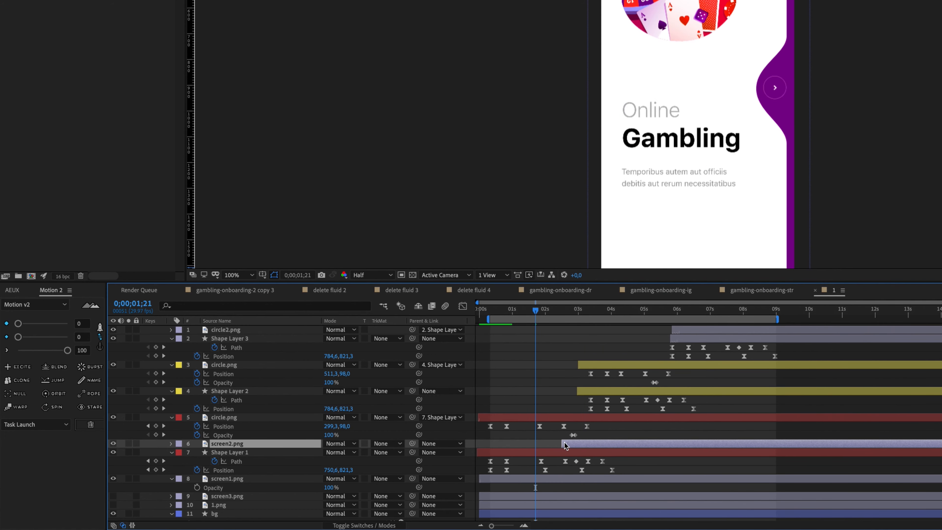
{"action": "left_click_drag", "start_coordinate": [561, 443], "coordinate": [527, 443]}
{"action": "left_click_drag", "start_coordinate": [493, 315], "coordinate": [554, 390]}
{"action": "left_click_drag", "start_coordinate": [527, 444], "coordinate": [545, 443]}
{"action": "mouse_move", "coordinate": [543, 310]}
{"action": "left_mouse_down"}
{"action": "mouse_move", "coordinate": [577, 312]}
{"action": "mouse_move", "coordinate": [530, 315]}
{"action": "left_mouse_up"}
{"action": "key", "text": "space"}
{"action": "key", "text": "space"}
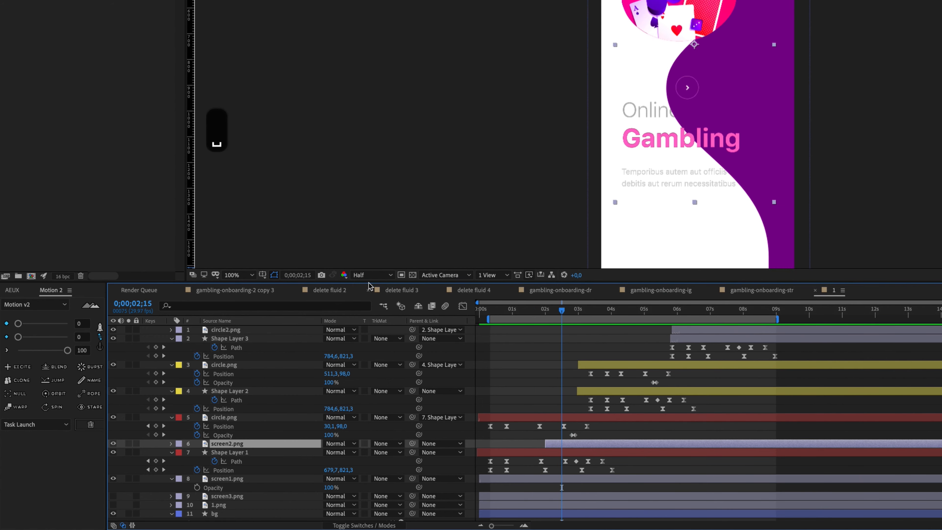
Set the composition preview resolution to Full and replay the purple transition up to 0;00;02;18.
{"action": "left_click", "coordinate": [371, 275]}
{"action": "left_click", "coordinate": [373, 303]}
{"action": "left_click", "coordinate": [532, 312]}
{"action": "key", "text": "space"}
{"action": "left_click_drag", "start_coordinate": [531, 312], "coordinate": [566, 313]}
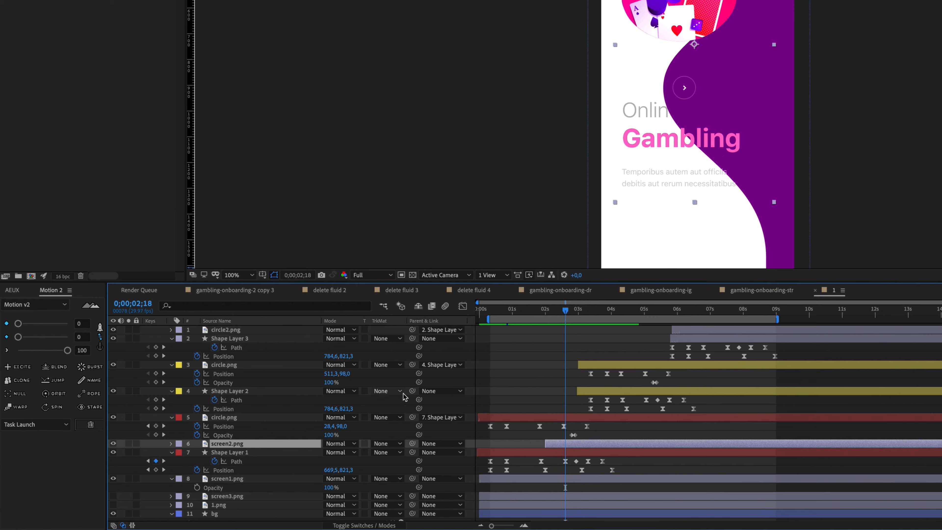
Move screen2.png directly below Shape Layer 1 and give it the Red label.
{"action": "left_click_drag", "start_coordinate": [254, 445], "coordinate": [261, 468]}
{"action": "left_click", "coordinate": [179, 473]}
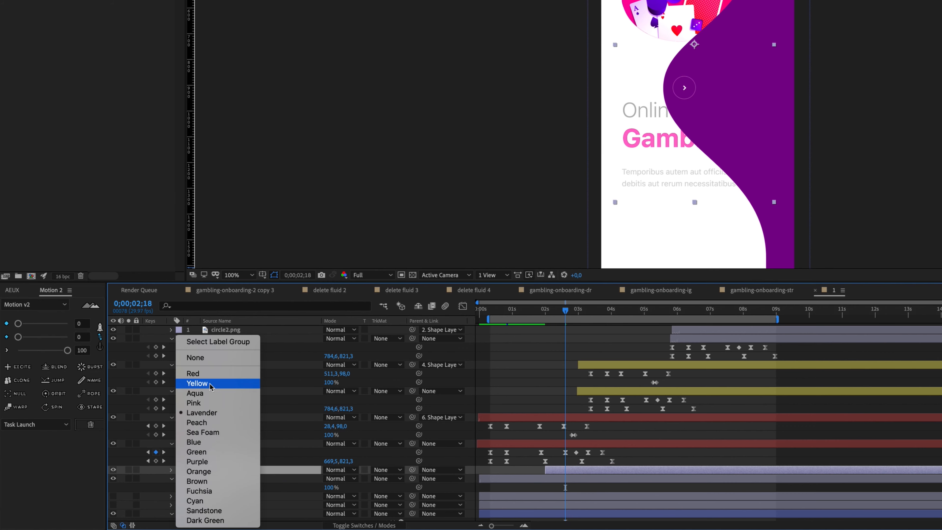
{"action": "left_click", "coordinate": [193, 373]}
Set screen2.png's track matte to the alpha of Shape Layer 1 and check the reveal at 0;00;02;24.
{"action": "left_click", "coordinate": [338, 469]}
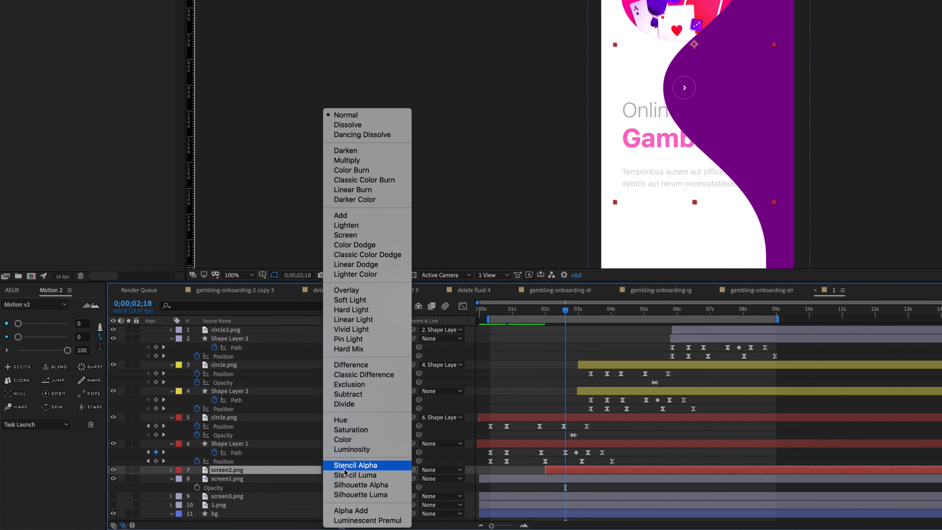
{"action": "key", "text": "Escape"}
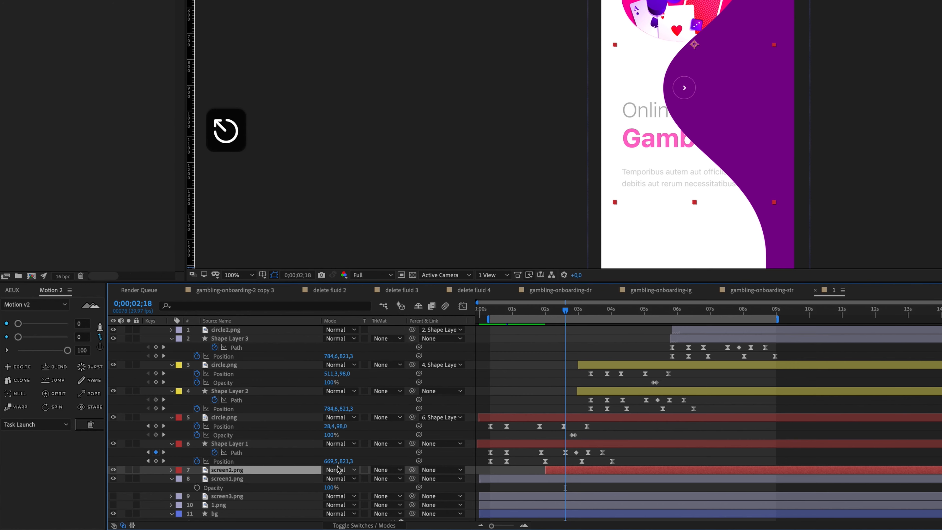
{"action": "left_click", "coordinate": [387, 470]}
{"action": "left_click", "coordinate": [414, 491]}
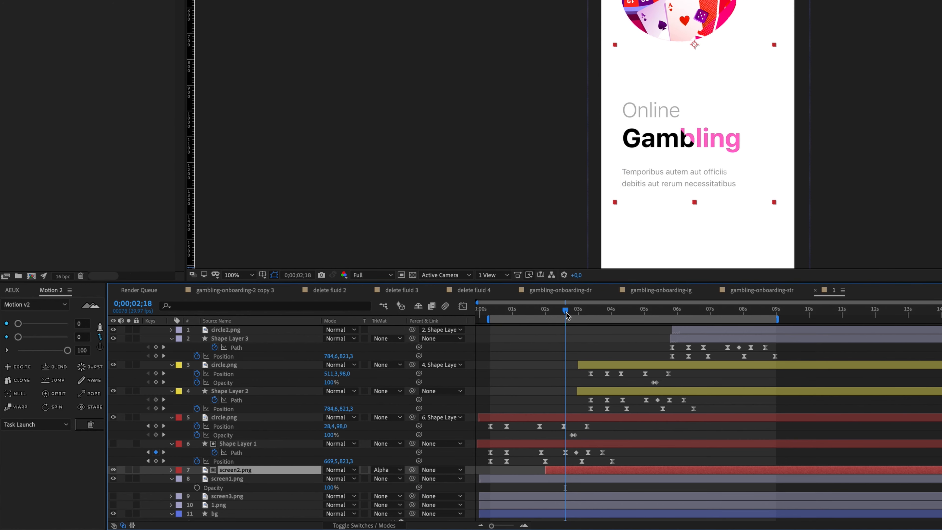
{"action": "mouse_move", "coordinate": [566, 314]}
{"action": "left_mouse_down"}
{"action": "mouse_move", "coordinate": [583, 313]}
{"action": "mouse_move", "coordinate": [553, 315]}
{"action": "mouse_move", "coordinate": [583, 315]}
{"action": "mouse_move", "coordinate": [571, 315]}
{"action": "left_mouse_up"}
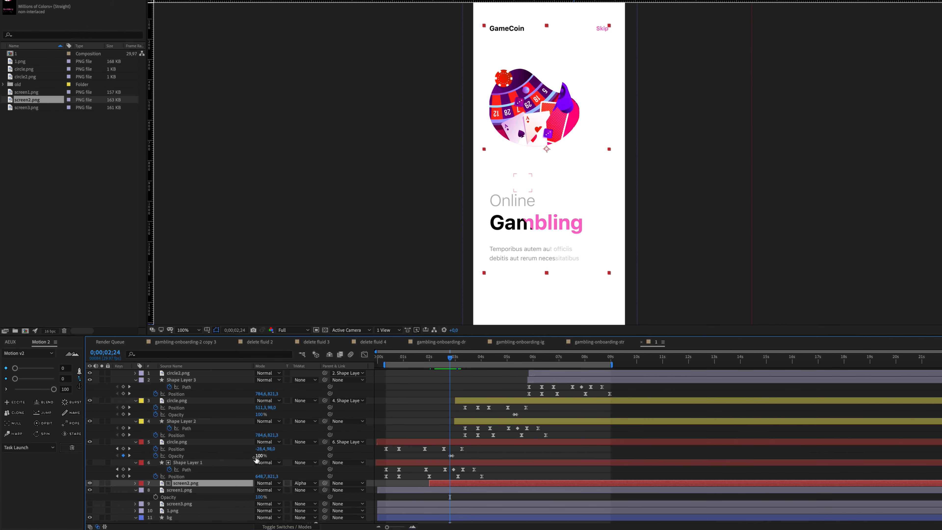
Duplicate Shape Layer 1, make the copy visible and place it directly below screen2.png.
{"action": "left_click", "coordinate": [215, 463]}
{"action": "key", "text": "super+d"}
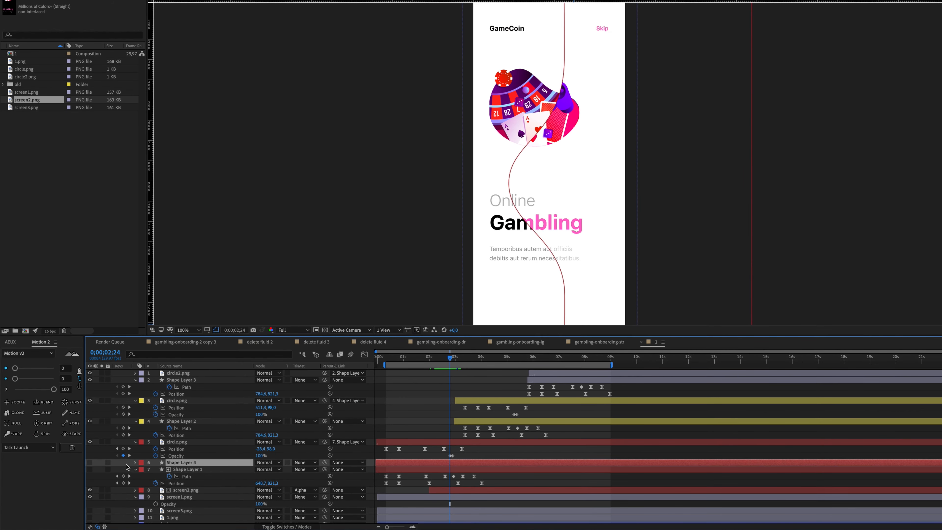
{"action": "left_click", "coordinate": [90, 463]}
{"action": "left_click_drag", "start_coordinate": [175, 465], "coordinate": [189, 498]}
Move screen2.png's start earlier to about 1.2 s and preview the matted purple transition.
{"action": "left_click_drag", "start_coordinate": [429, 483], "coordinate": [410, 485]}
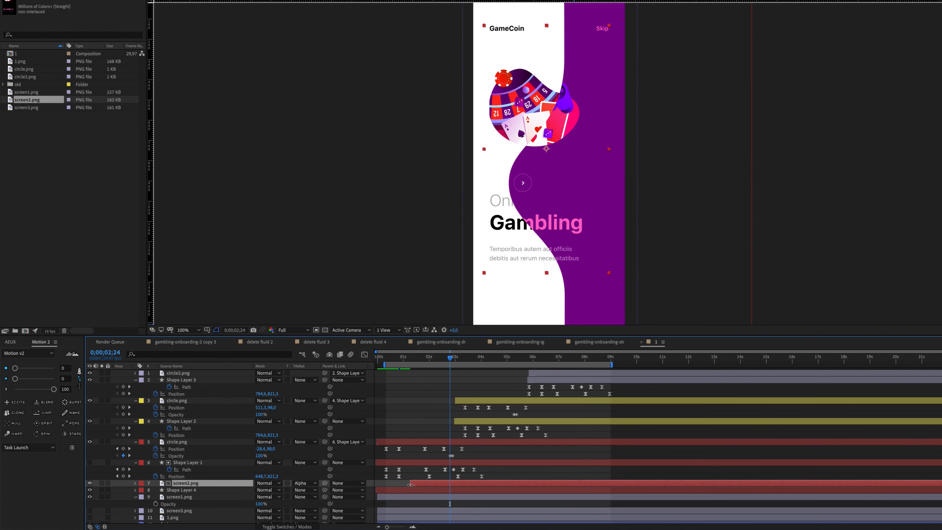
{"action": "left_click_drag", "start_coordinate": [450, 357], "coordinate": [388, 363]}
{"action": "key", "text": "space"}
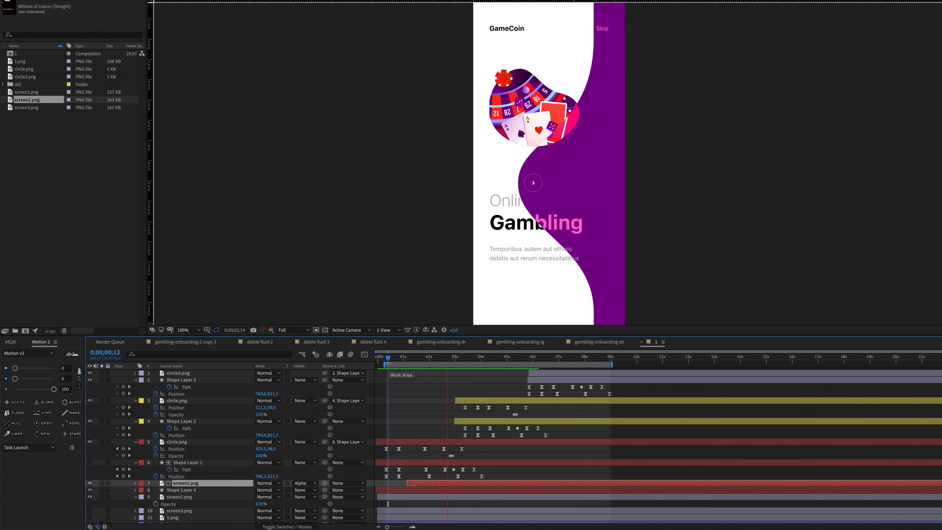
{"action": "key", "text": "space"}
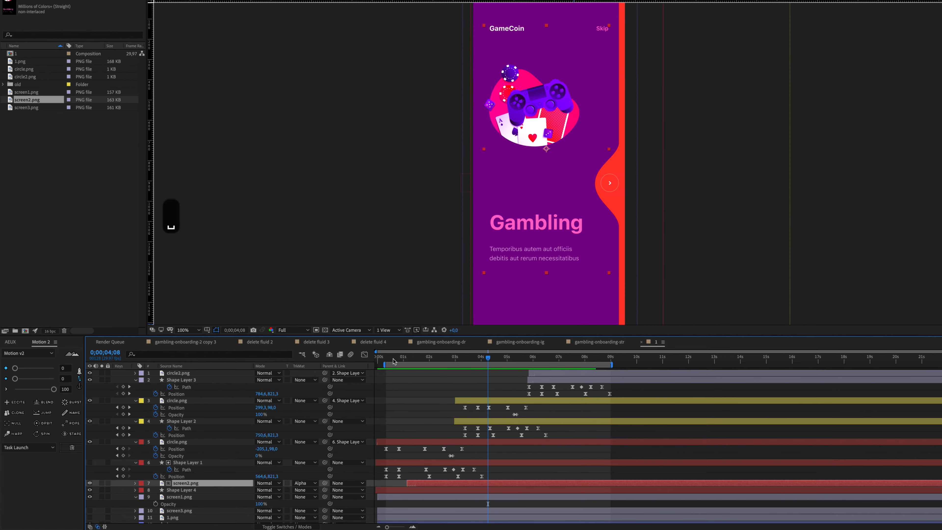
{"action": "left_click", "coordinate": [393, 359]}
{"action": "key", "text": "space"}
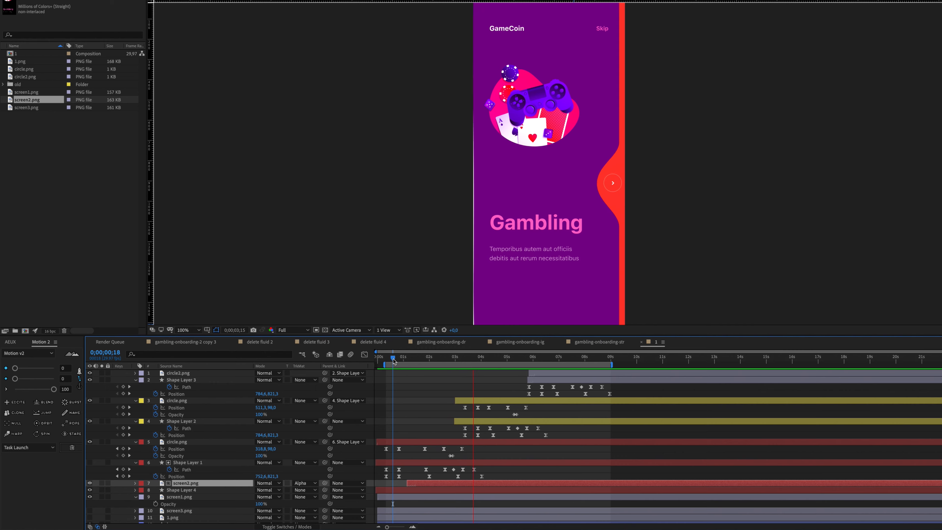
{"action": "key", "text": "space"}
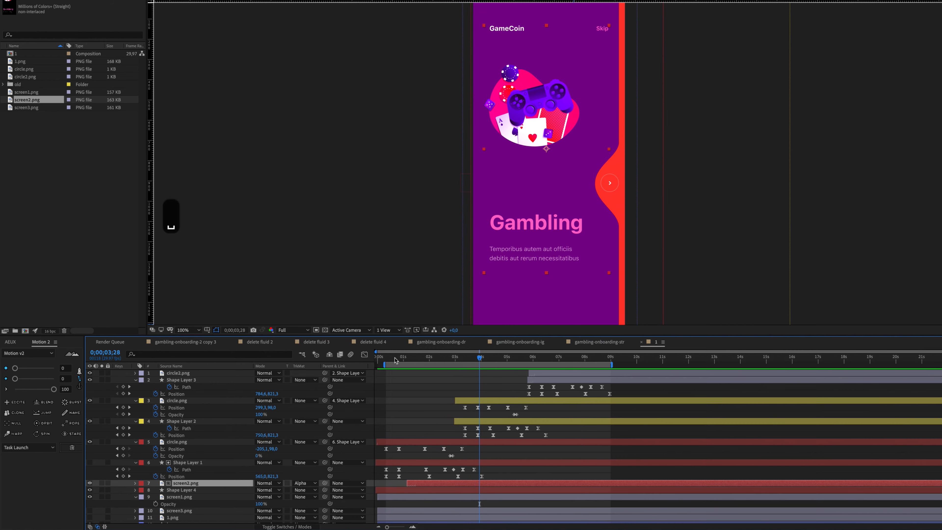
{"action": "key", "text": "space"}
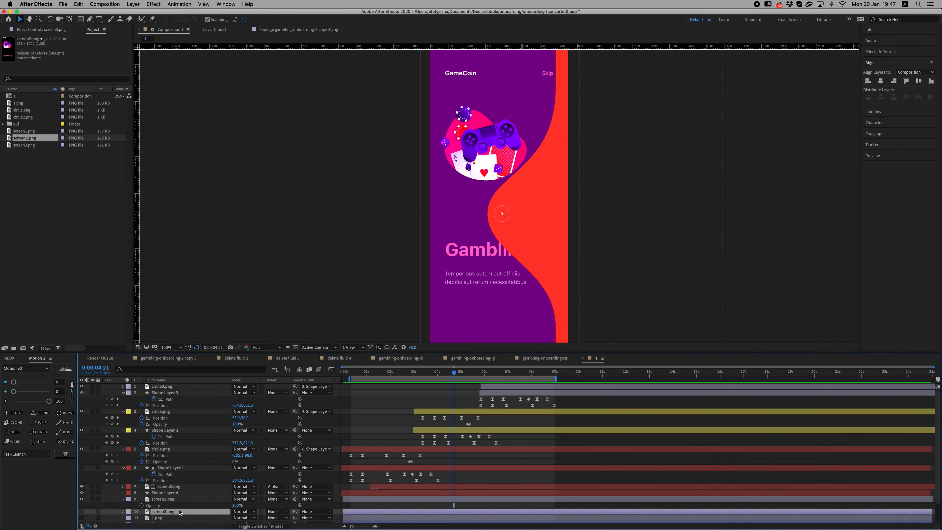
Place screen3.png directly below Shape Layer 2, starting at about 2.7 s, and apply Alpha Matte "Shape Layer 2" to it.
{"action": "left_click_drag", "start_coordinate": [179, 512], "coordinate": [188, 433]}
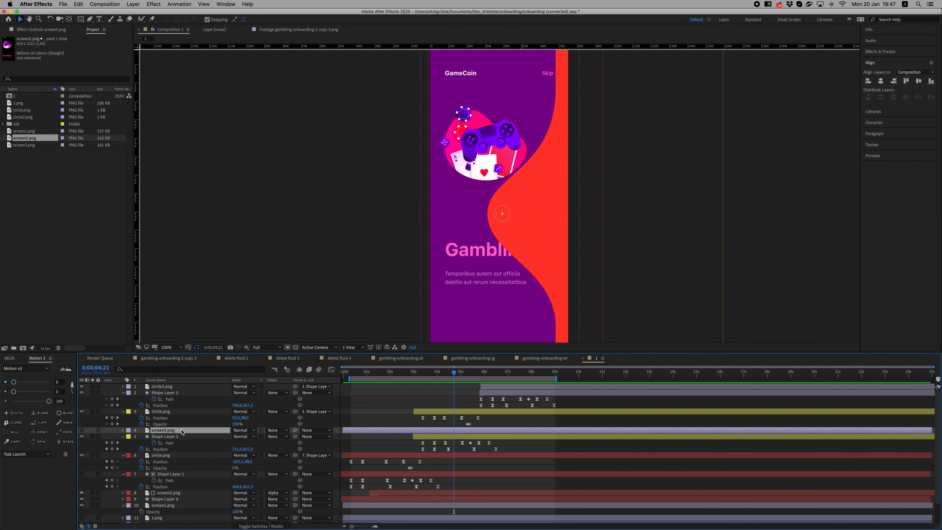
{"action": "left_click", "coordinate": [276, 449]}
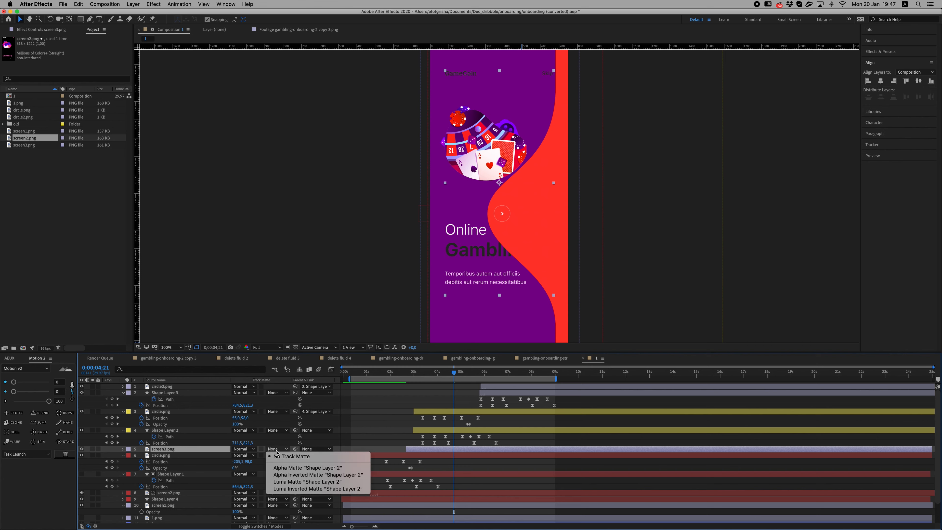
{"action": "left_click", "coordinate": [296, 469]}
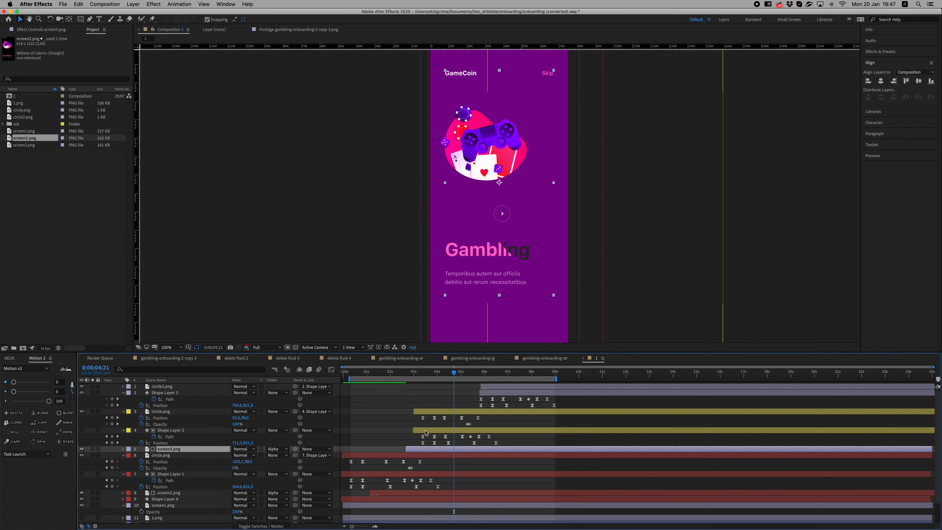
Duplicate Shape Layer 2, make the copy visible and place it directly below screen3.png.
{"action": "left_click_drag", "start_coordinate": [443, 372], "coordinate": [413, 375]}
{"action": "key", "text": "space"}
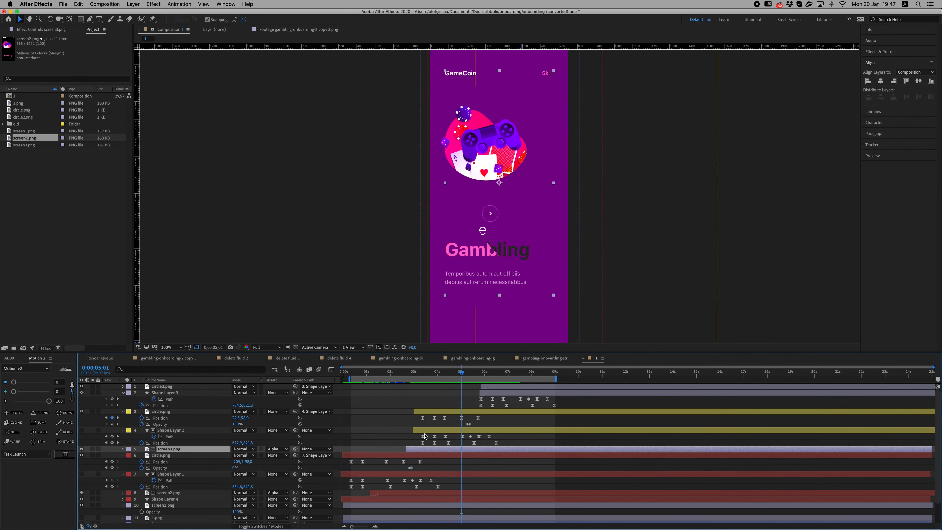
{"action": "left_click", "coordinate": [180, 431]}
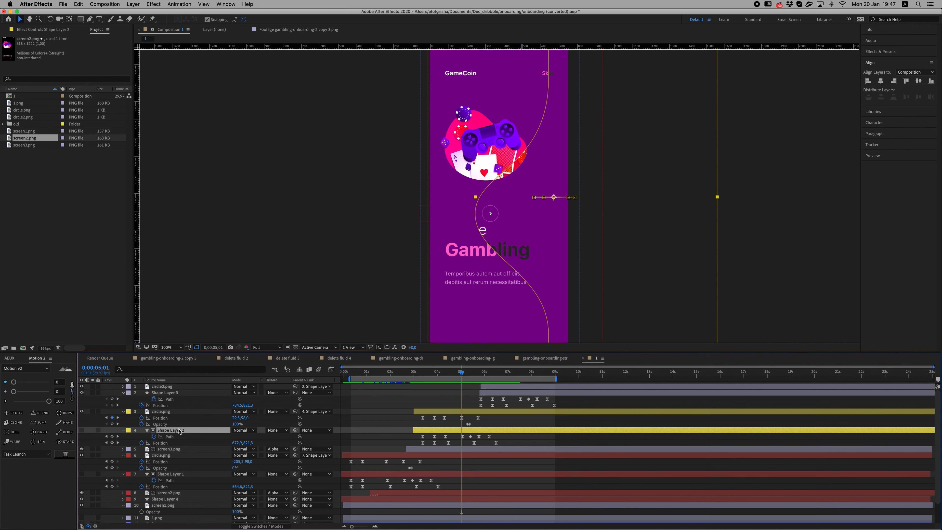
{"action": "key", "text": "super+d"}
{"action": "left_click", "coordinate": [82, 431]}
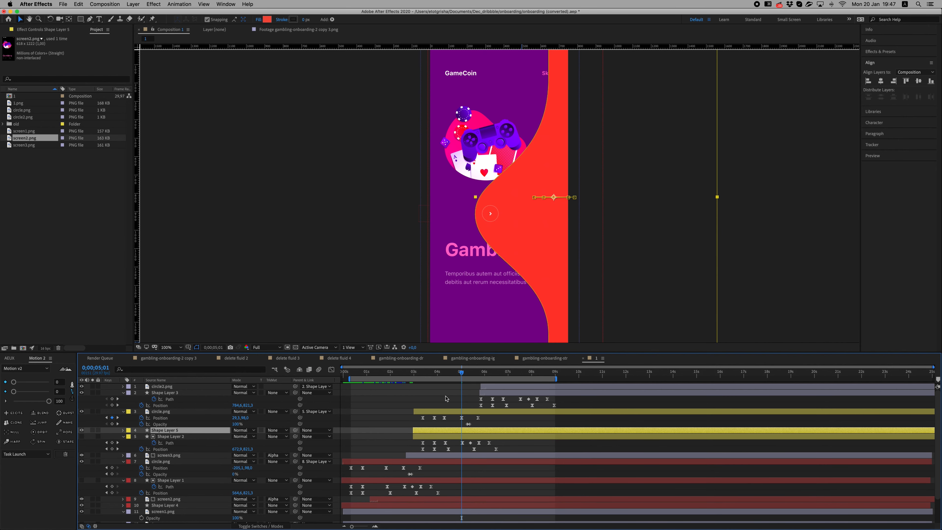
{"action": "left_click_drag", "start_coordinate": [415, 374], "coordinate": [464, 374]}
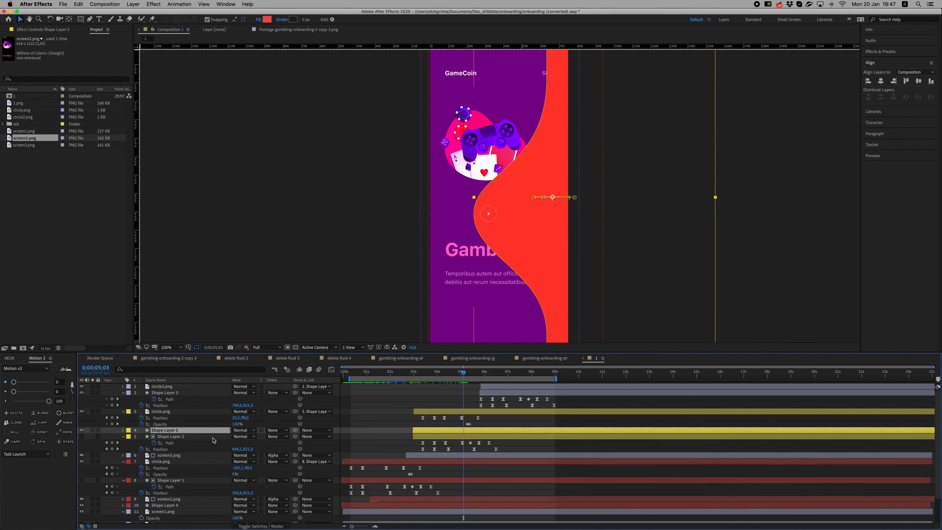
{"action": "left_click_drag", "start_coordinate": [184, 439], "coordinate": [185, 459]}
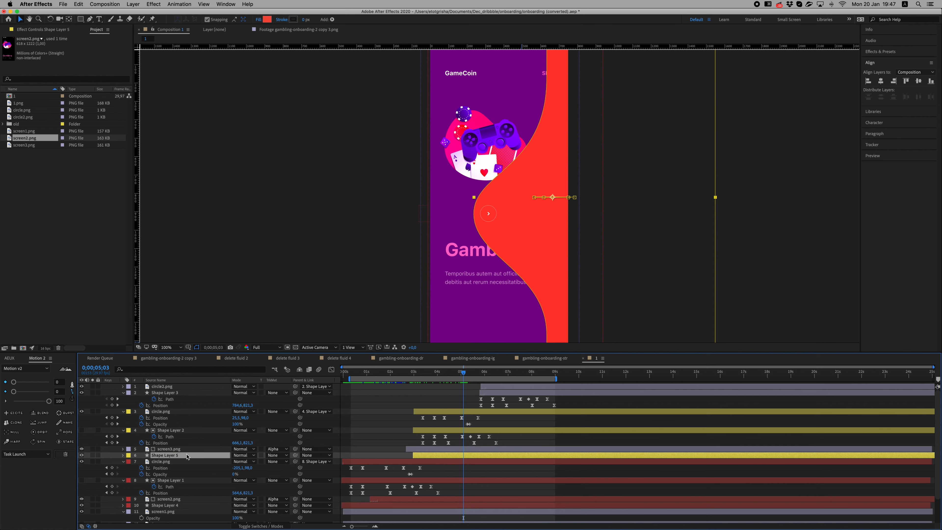
Check the red-to-white transition at 0;00;07;18 and copy the screen1.png layer.
{"action": "left_click_drag", "start_coordinate": [414, 373], "coordinate": [523, 373]}
{"action": "left_click", "coordinate": [366, 513]}
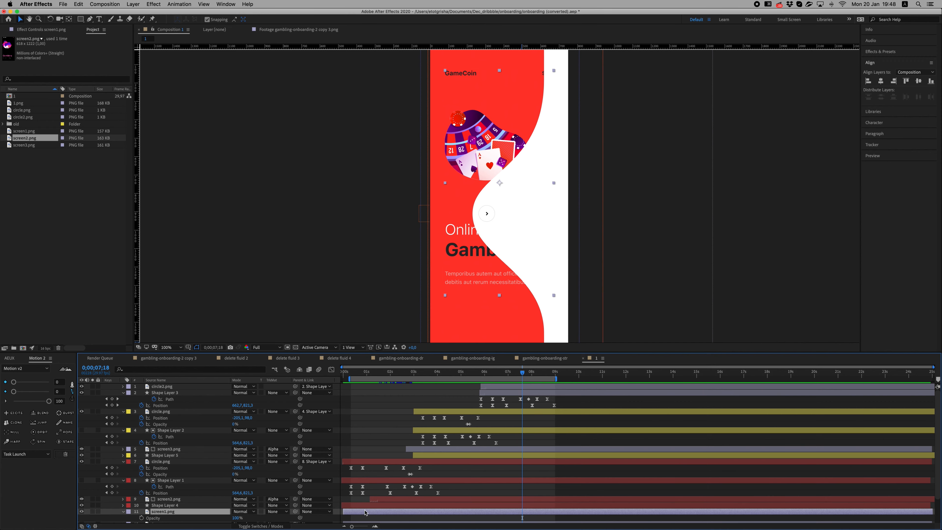
{"action": "scroll", "coordinate": [189, 498], "scroll_direction": "down", "scroll_amount": 2}
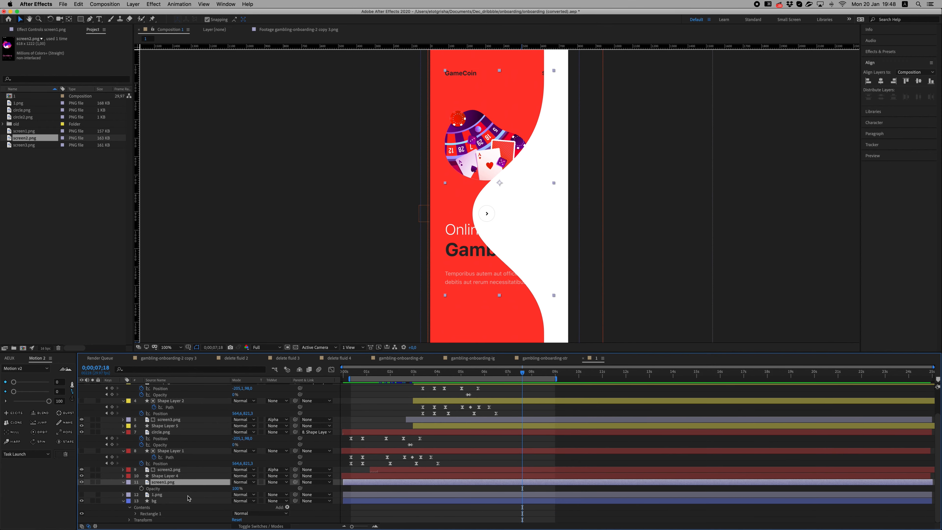
{"action": "left_click", "coordinate": [177, 495]}
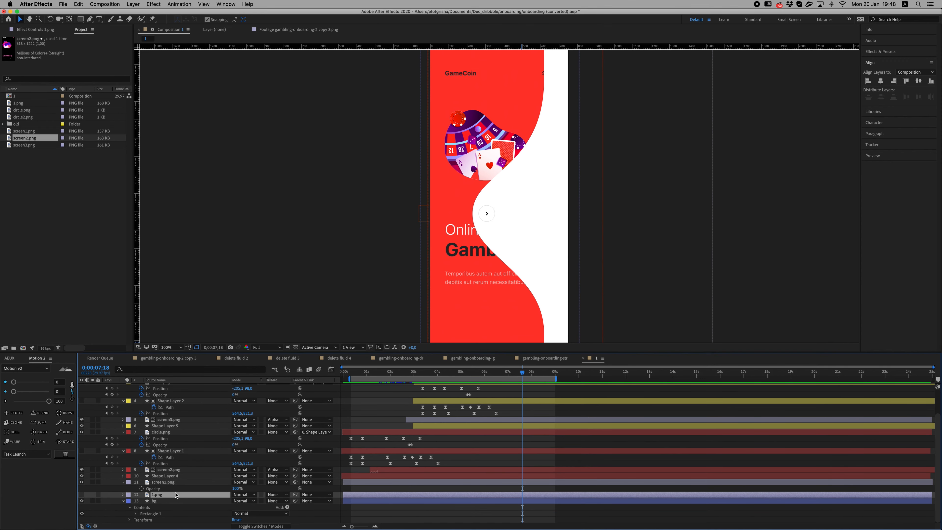
{"action": "left_click", "coordinate": [178, 483]}
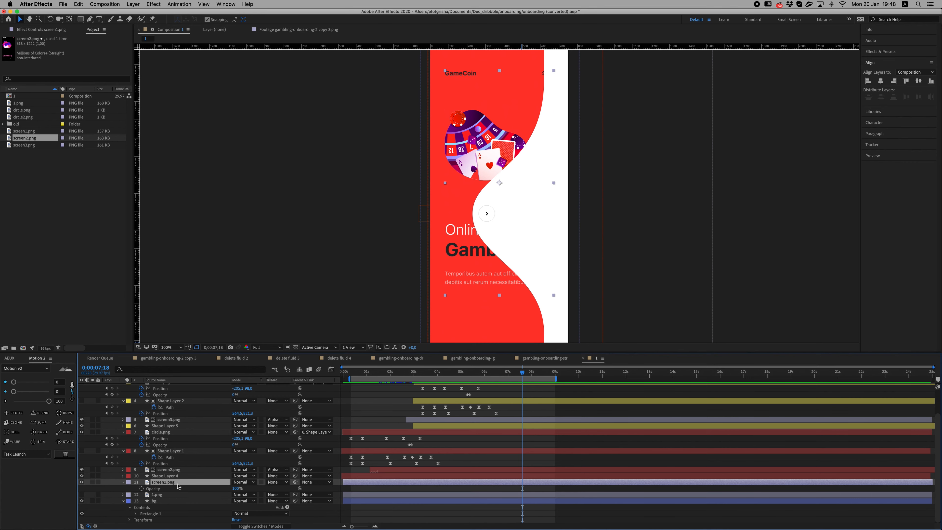
{"action": "key", "text": "super+c"}
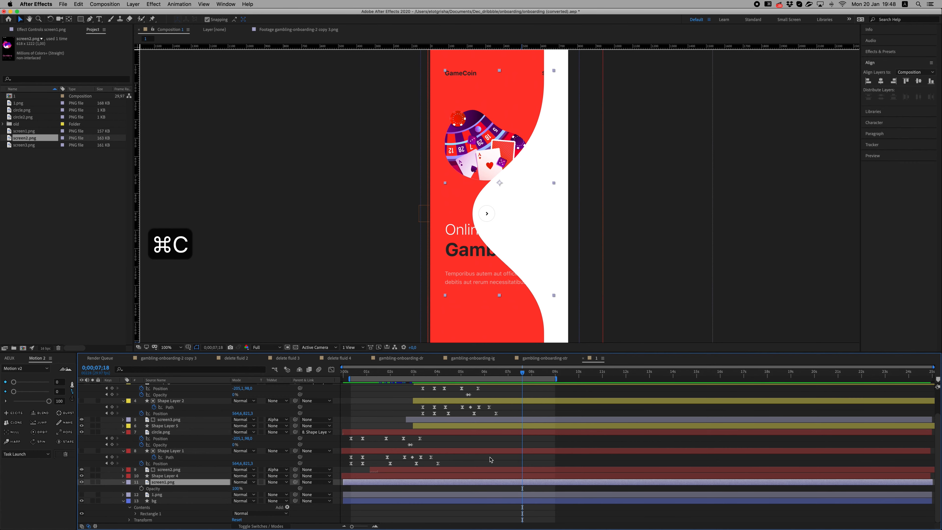
Try pasting screen1.png below Shape Layer 2 with Alpha Matte "Shape Layer 2", and undo the attempt.
{"action": "scroll", "coordinate": [489, 459], "scroll_direction": "up", "scroll_amount": 3}
{"action": "left_click", "coordinate": [509, 431]}
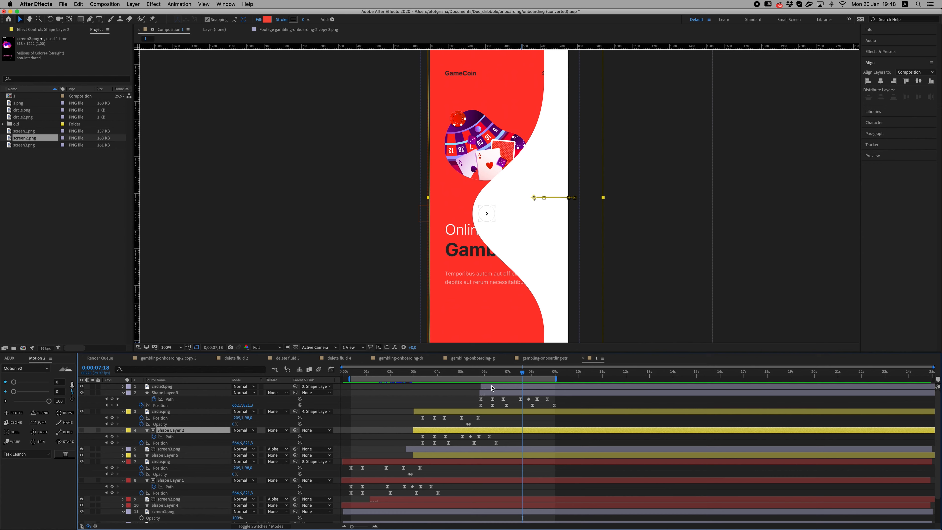
{"action": "key", "text": "super+v"}
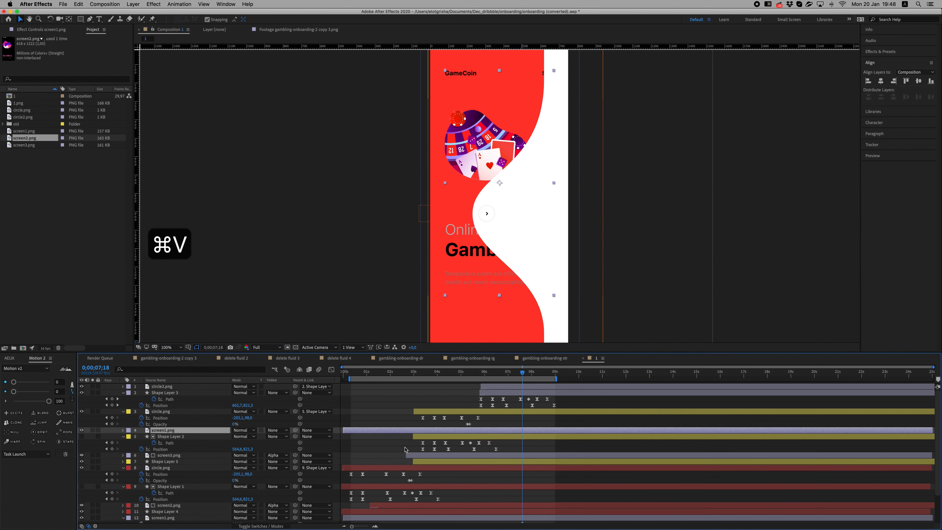
{"action": "left_click_drag", "start_coordinate": [194, 435], "coordinate": [195, 445]}
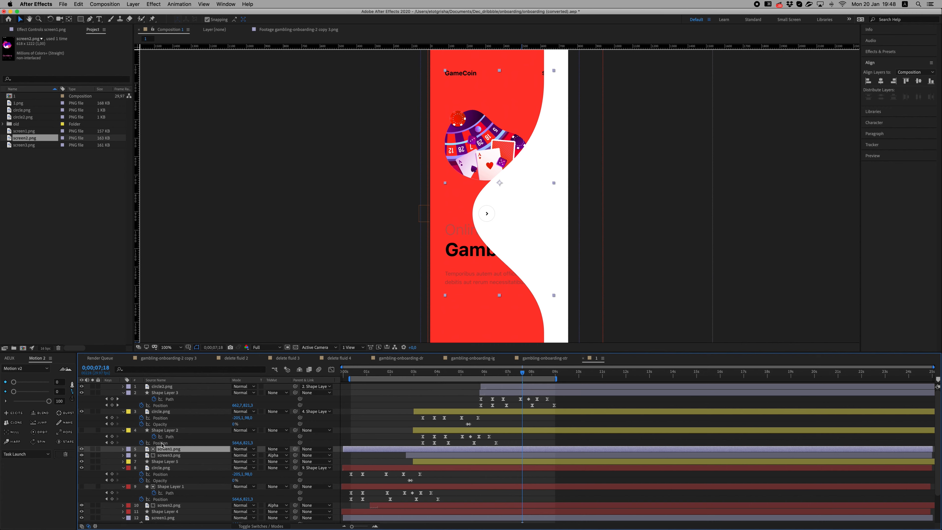
{"action": "left_click", "coordinate": [275, 449]}
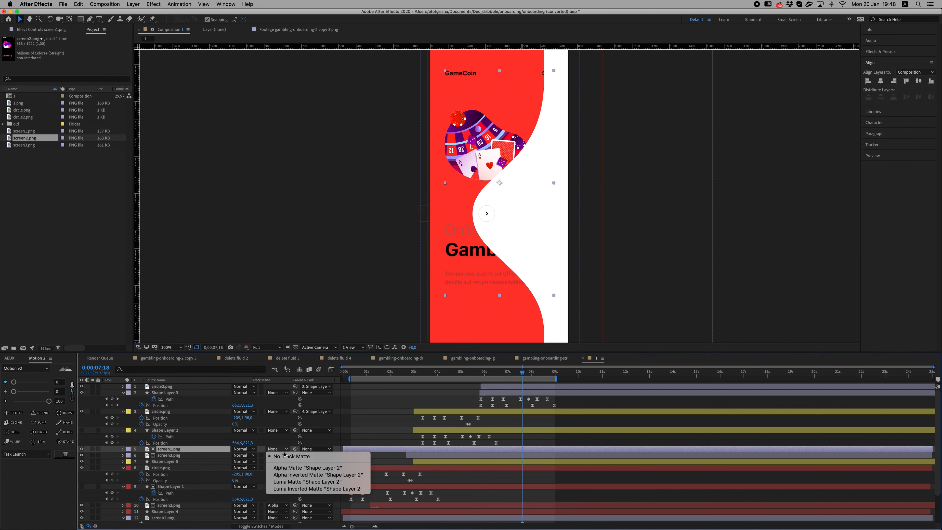
{"action": "left_click", "coordinate": [290, 468]}
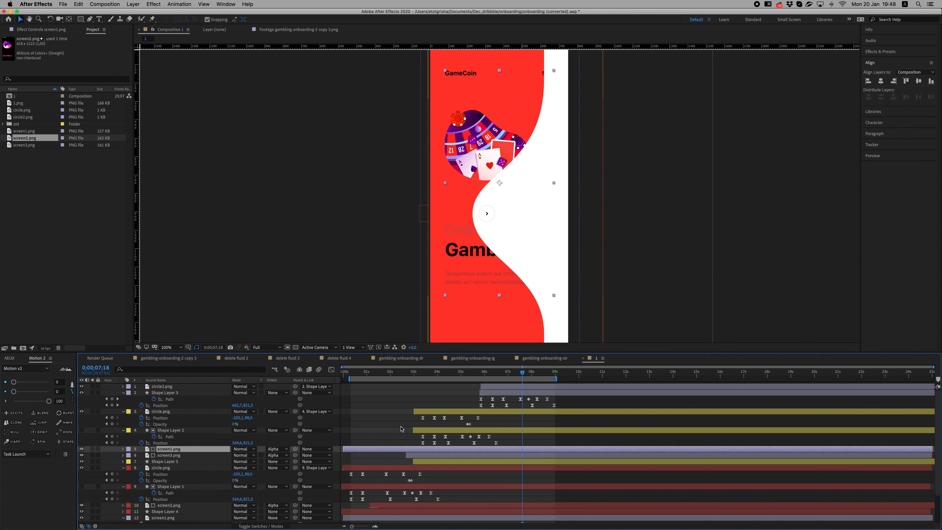
{"action": "left_click", "coordinate": [429, 372]}
{"action": "left_click_drag", "start_coordinate": [436, 373], "coordinate": [507, 375]}
{"action": "key", "text": "super+z"}
{"action": "key", "text": "super+z"}
{"action": "key", "text": "super+z"}
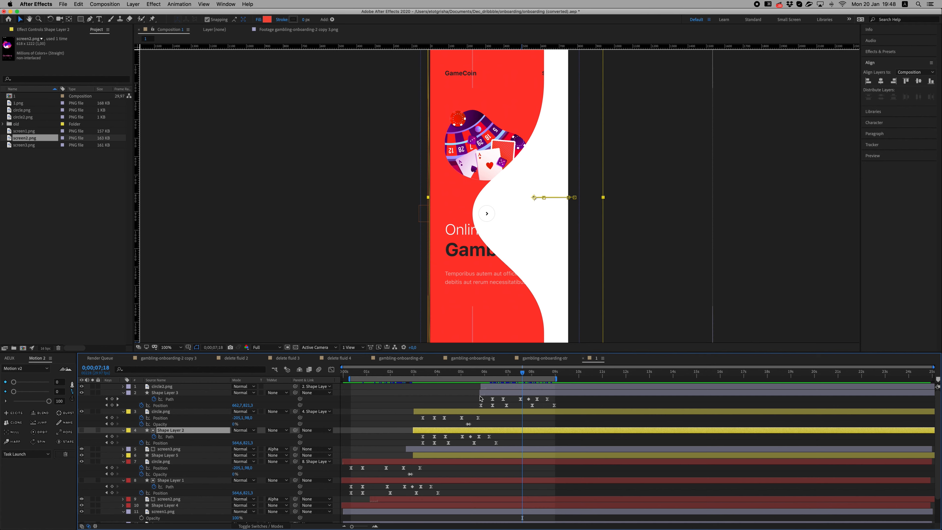
Paste screen1.png, place it directly below Shape Layer 3, and set its track matte to the alpha of Shape Layer 3.
{"action": "left_click", "coordinate": [491, 394]}
{"action": "key", "text": "super+v"}
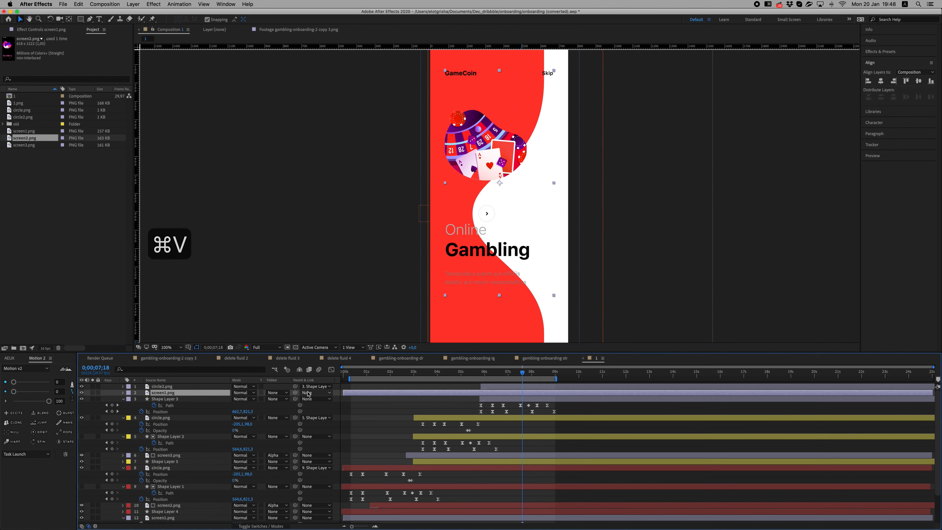
{"action": "left_click_drag", "start_coordinate": [216, 394], "coordinate": [214, 408]}
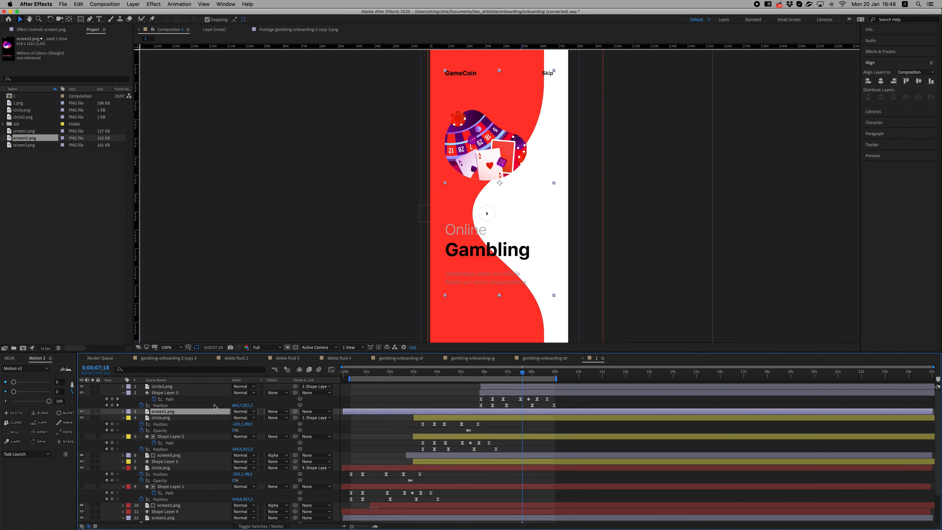
{"action": "left_click", "coordinate": [486, 372]}
{"action": "left_click_drag", "start_coordinate": [487, 373], "coordinate": [504, 374]}
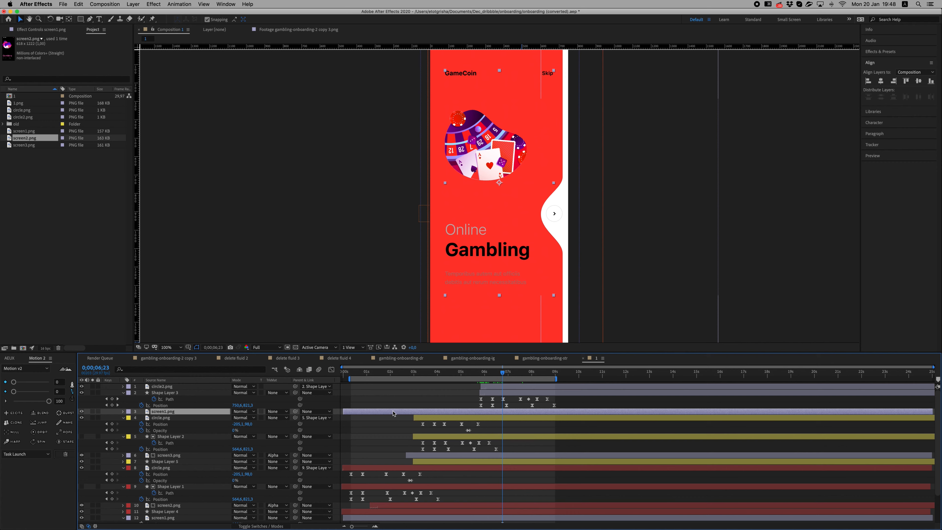
{"action": "left_click", "coordinate": [276, 411]}
{"action": "left_click", "coordinate": [290, 431]}
{"action": "left_click", "coordinate": [488, 373]}
{"action": "left_click_drag", "start_coordinate": [491, 374], "coordinate": [525, 374]}
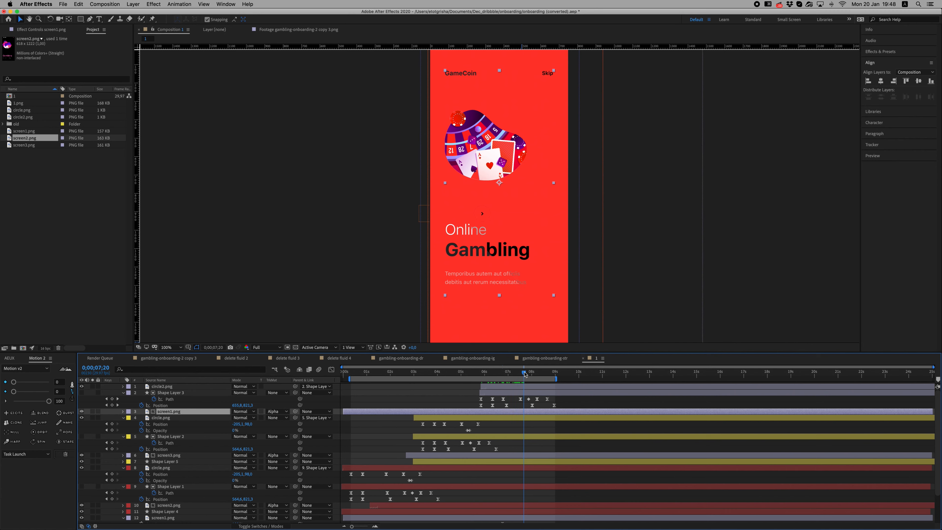
Duplicate Shape Layer 3, place the visible copy directly below the matted screen1.png, and preview the white transition.
{"action": "left_click", "coordinate": [504, 393]}
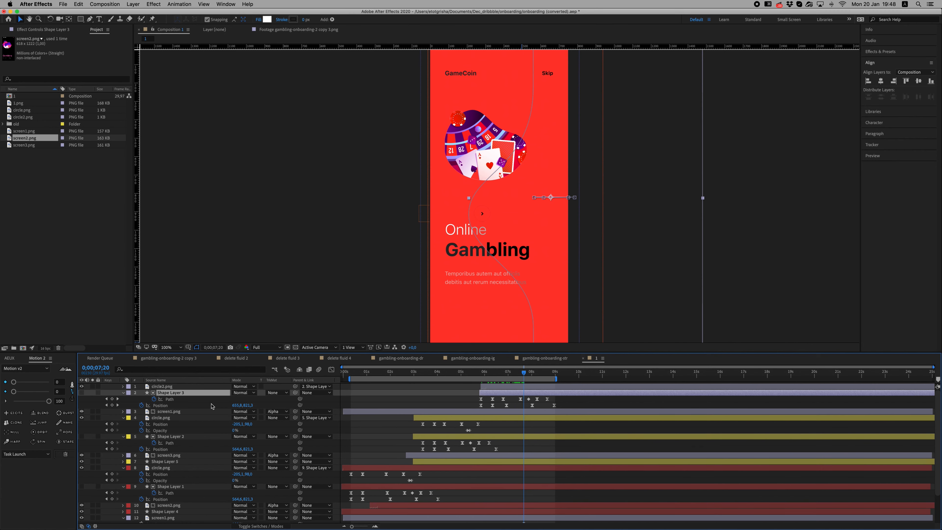
{"action": "key", "text": "super+d"}
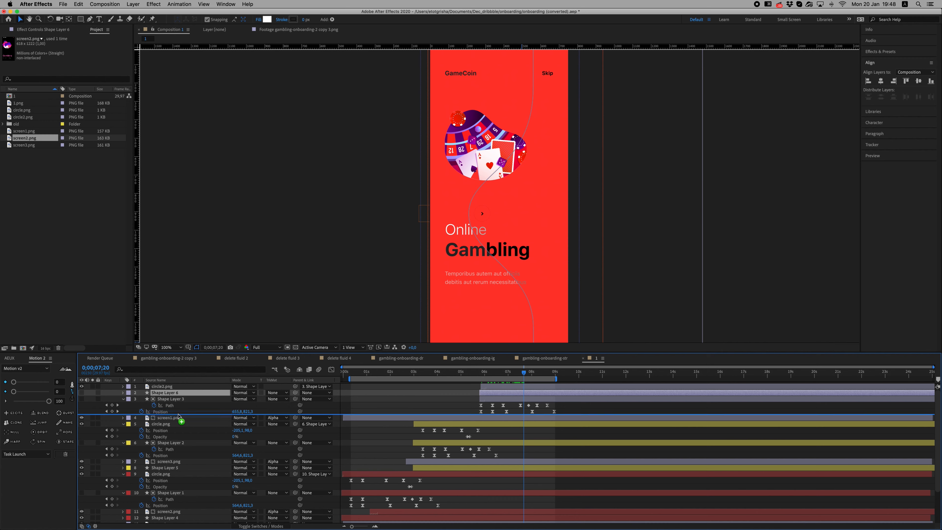
{"action": "left_click_drag", "start_coordinate": [178, 419], "coordinate": [179, 419]}
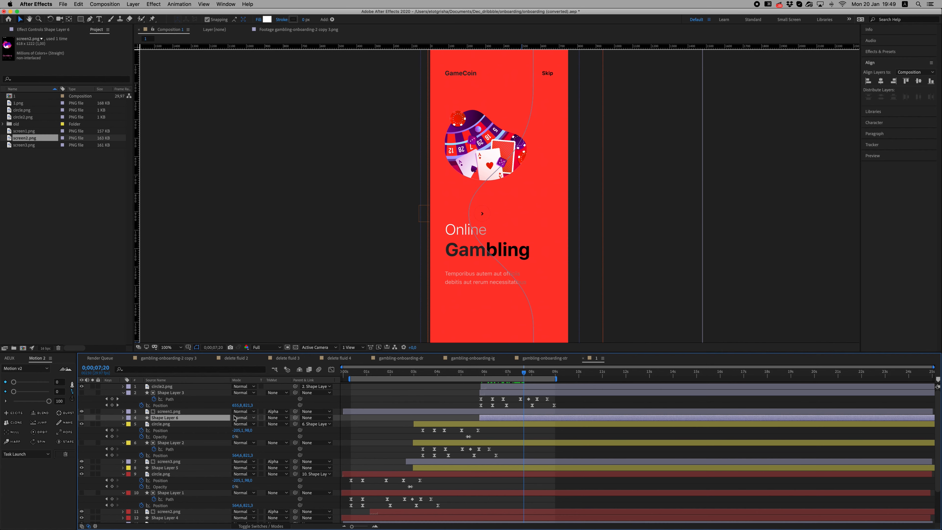
{"action": "left_click_drag", "start_coordinate": [82, 420], "coordinate": [82, 423]}
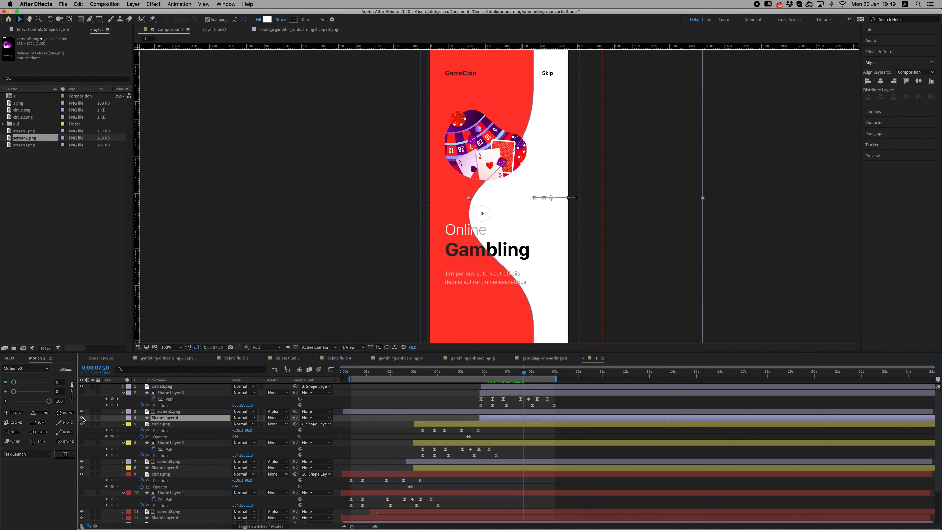
{"action": "key", "text": "space"}
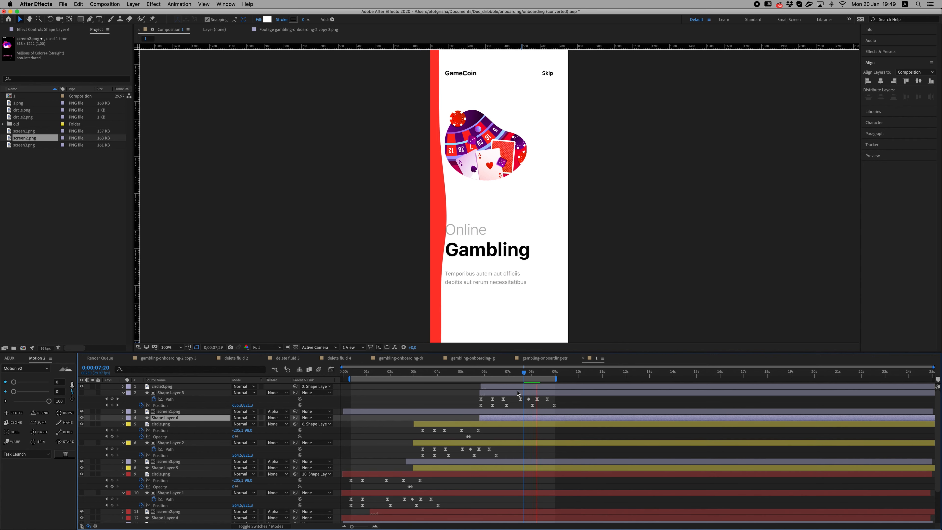
{"action": "key", "text": "space"}
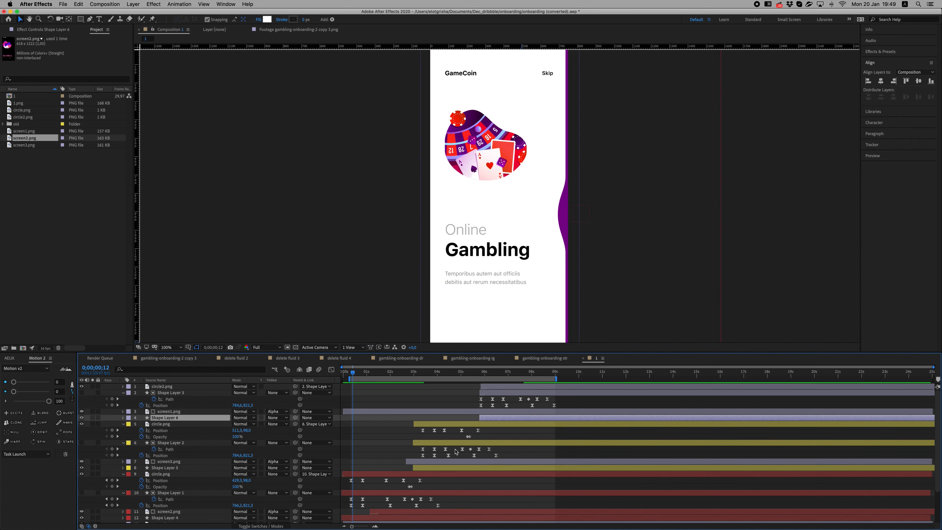
Duplicate the first circle.png and Shape Layer 1, move the copies above all layers, and shift them to start at about 7.7 s.
{"action": "left_click", "coordinate": [367, 477]}
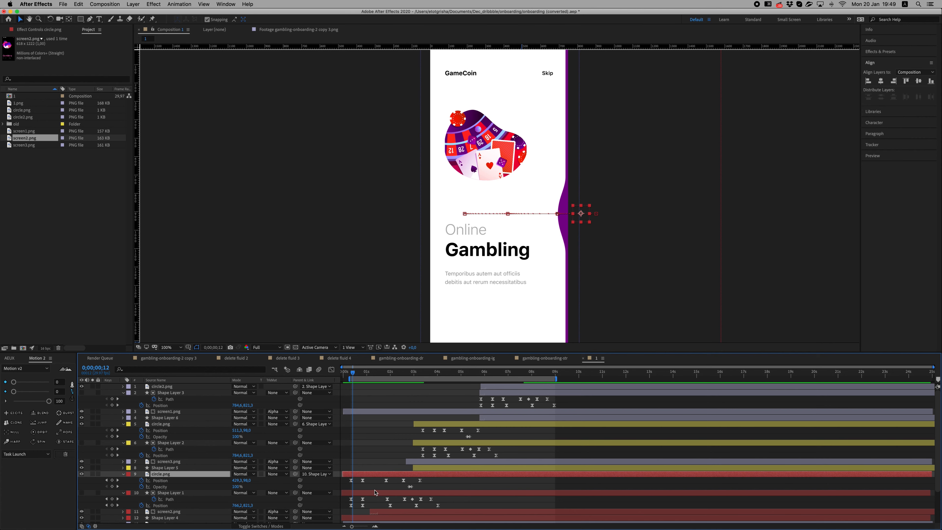
{"action": "left_click", "coordinate": [376, 493], "text": "shift"}
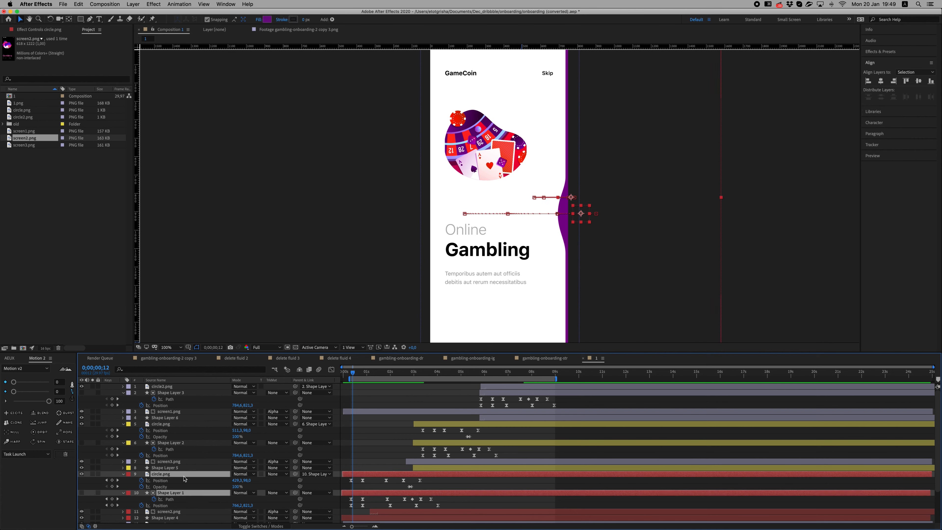
{"action": "key", "text": "super+d"}
{"action": "left_click_drag", "start_coordinate": [184, 475], "coordinate": [172, 386]}
{"action": "key", "text": "u"}
{"action": "left_click_drag", "start_coordinate": [434, 408], "coordinate": [570, 409]}
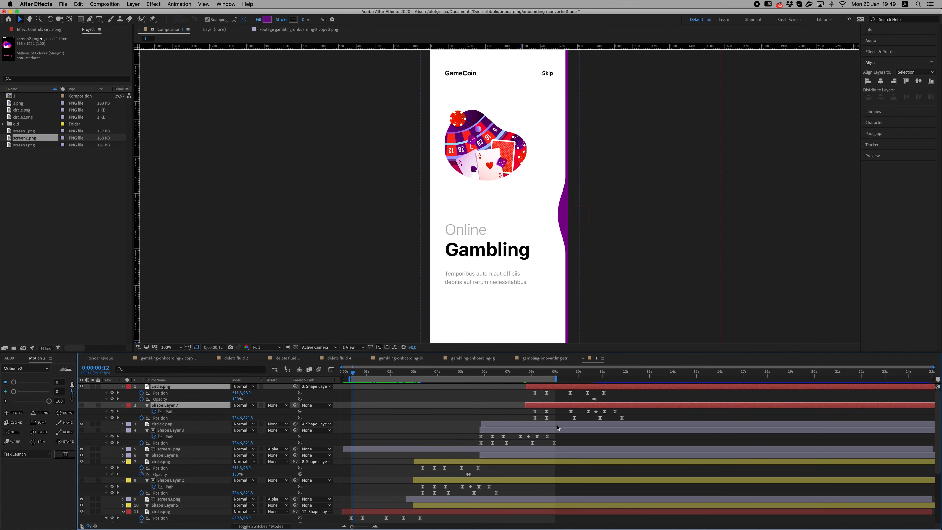
Compare the earlier transition's timing, shift the topmost circle.png and Shape Layer 7 to start at about 7.9 s, and check 0;00;08;12.
{"action": "scroll", "coordinate": [557, 426], "scroll_direction": "down", "scroll_amount": 3}
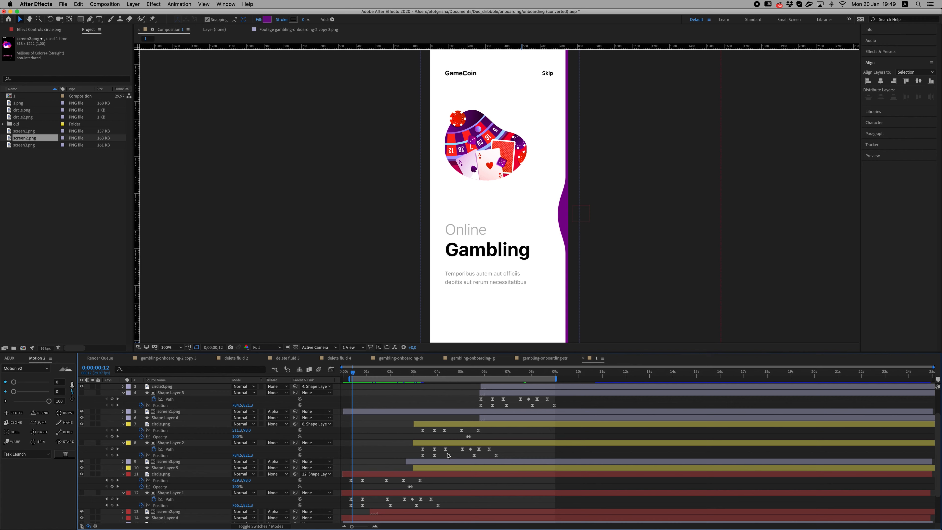
{"action": "left_click_drag", "start_coordinate": [420, 375], "coordinate": [424, 377]}
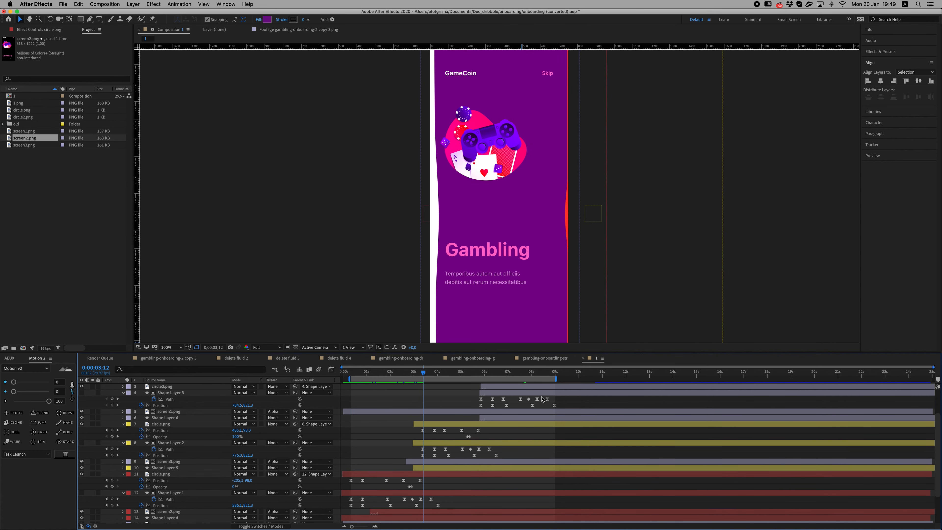
{"action": "scroll", "coordinate": [543, 399], "scroll_direction": "up", "scroll_amount": 6}
{"action": "scroll", "coordinate": [546, 401], "scroll_direction": "down", "scroll_amount": 1}
{"action": "scroll", "coordinate": [547, 402], "scroll_direction": "down", "scroll_amount": 4}
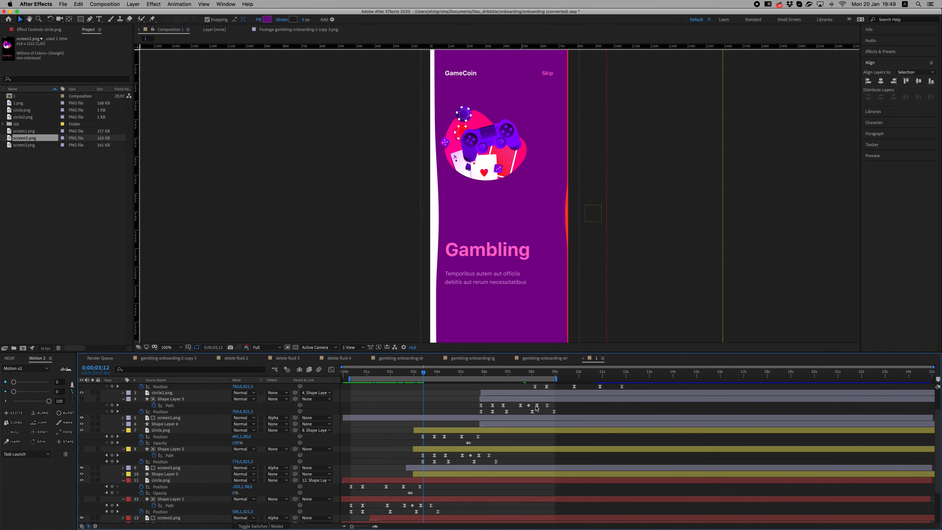
{"action": "scroll", "coordinate": [543, 407], "scroll_direction": "up", "scroll_amount": 4}
{"action": "scroll", "coordinate": [542, 399], "scroll_direction": "up", "scroll_amount": 1}
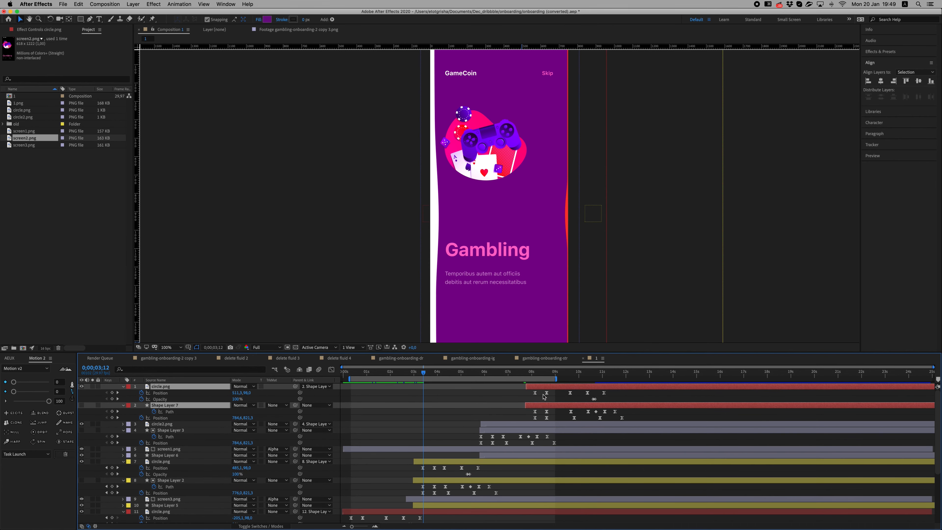
{"action": "left_click_drag", "start_coordinate": [542, 391], "coordinate": [546, 391]}
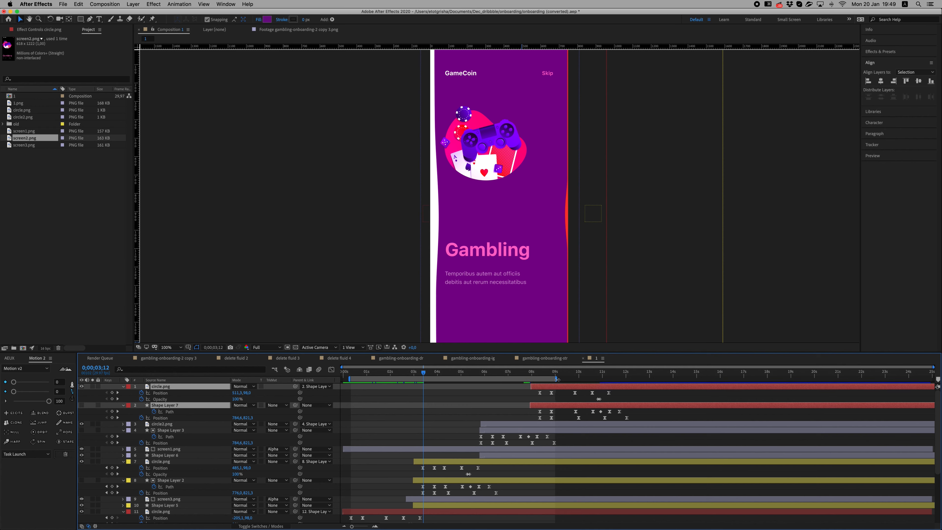
{"action": "mouse_move", "coordinate": [533, 376]}
{"action": "left_mouse_down"}
{"action": "mouse_move", "coordinate": [555, 377]}
{"action": "mouse_move", "coordinate": [541, 377]}
{"action": "left_mouse_up"}
{"action": "key", "text": "n"}
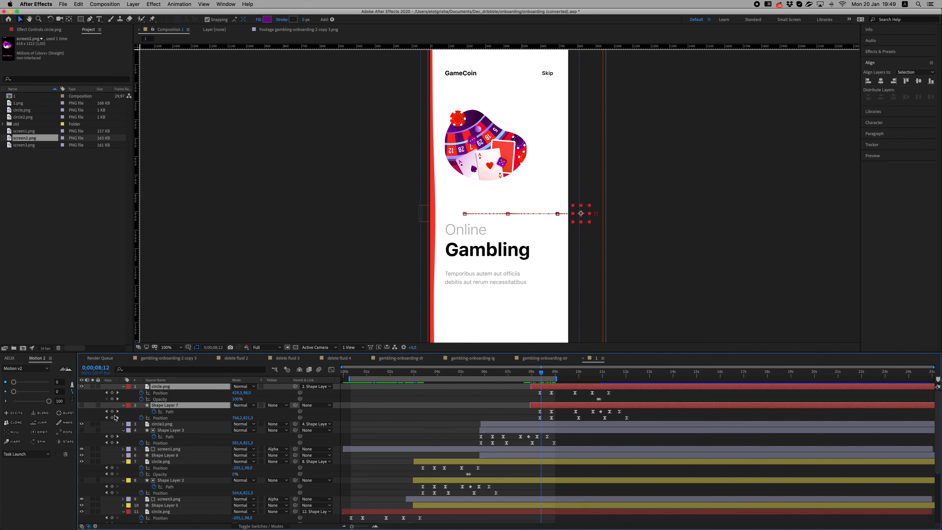
Show Shape Layer 7 and preview the animation, checking the returning purple wave at 0;00;08;17.
{"action": "left_click", "coordinate": [82, 405]}
{"action": "key", "text": "space"}
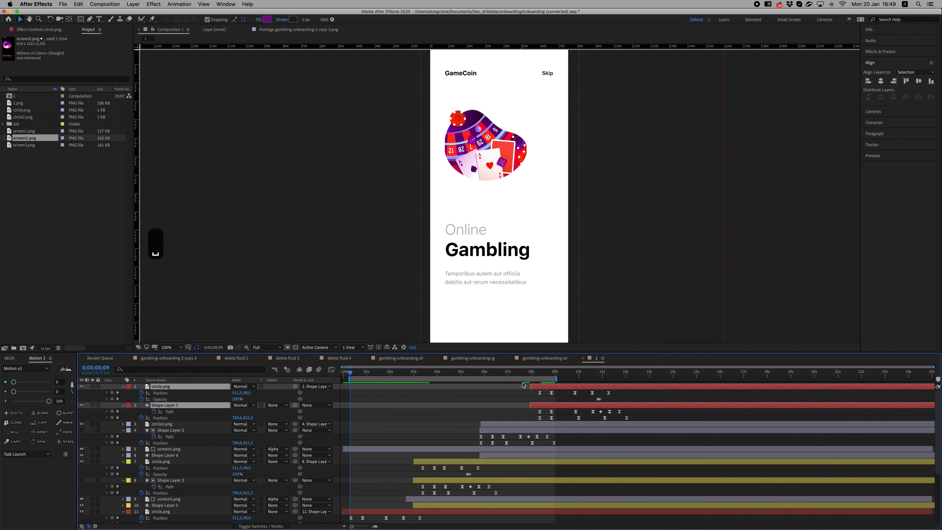
{"action": "left_click", "coordinate": [545, 376]}
{"action": "key", "text": "space"}
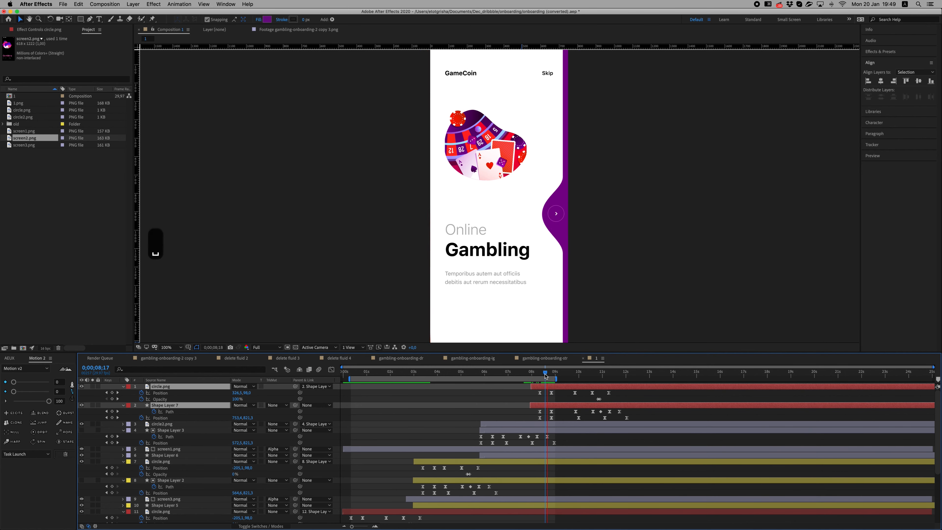
{"action": "key", "text": "space"}
Find the matching frame in the first purple transition, start the work area at 0;00;01;15, and preview the loop.
{"action": "scroll", "coordinate": [388, 420], "scroll_direction": "down", "scroll_amount": 1}
{"action": "scroll", "coordinate": [387, 420], "scroll_direction": "down", "scroll_amount": 2}
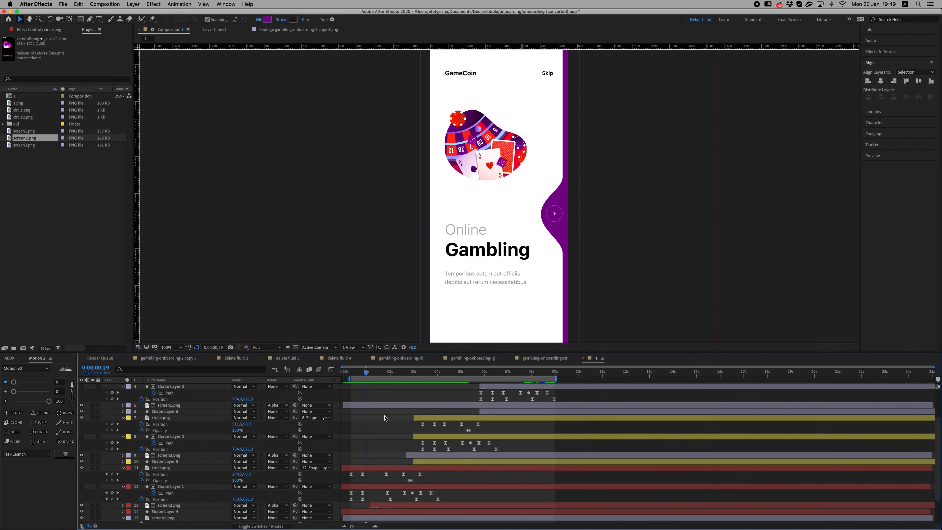
{"action": "left_click_drag", "start_coordinate": [367, 373], "coordinate": [365, 375]}
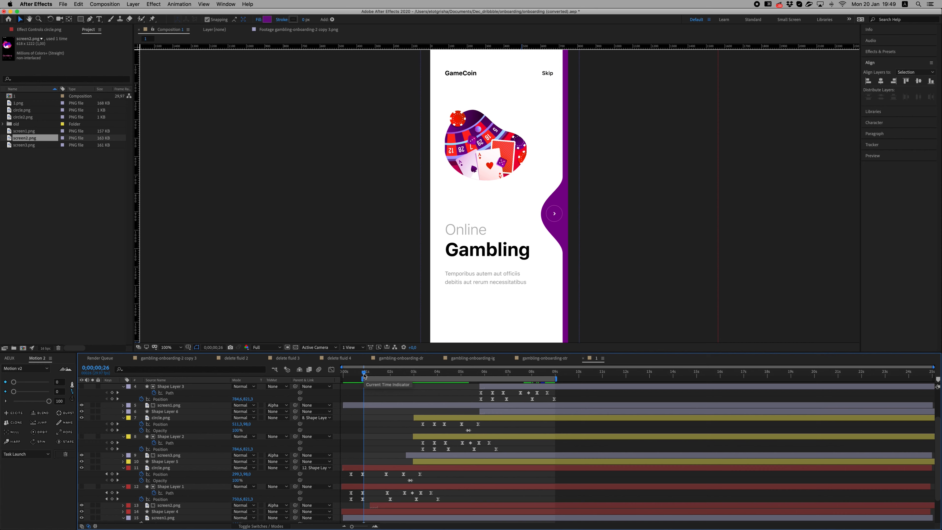
{"action": "left_click", "coordinate": [379, 375]}
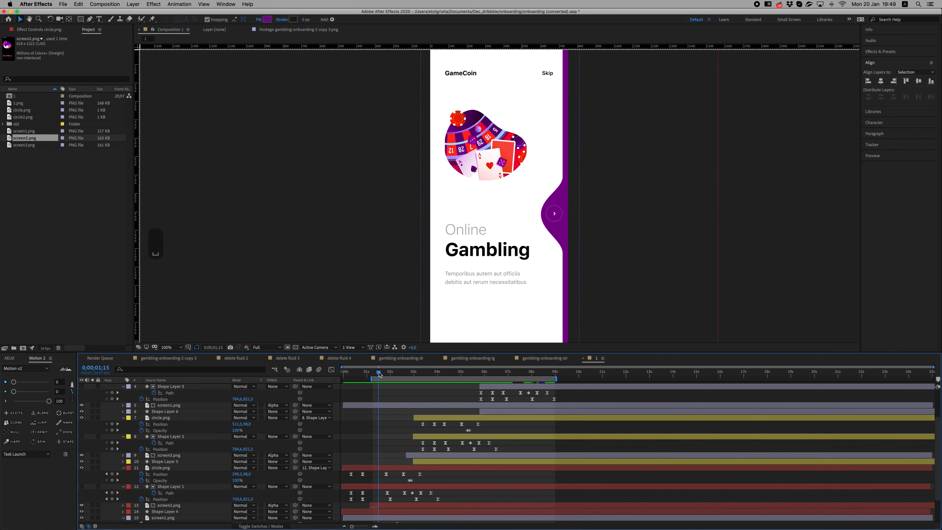
{"action": "scroll", "coordinate": [406, 399], "scroll_direction": "up", "scroll_amount": 3}
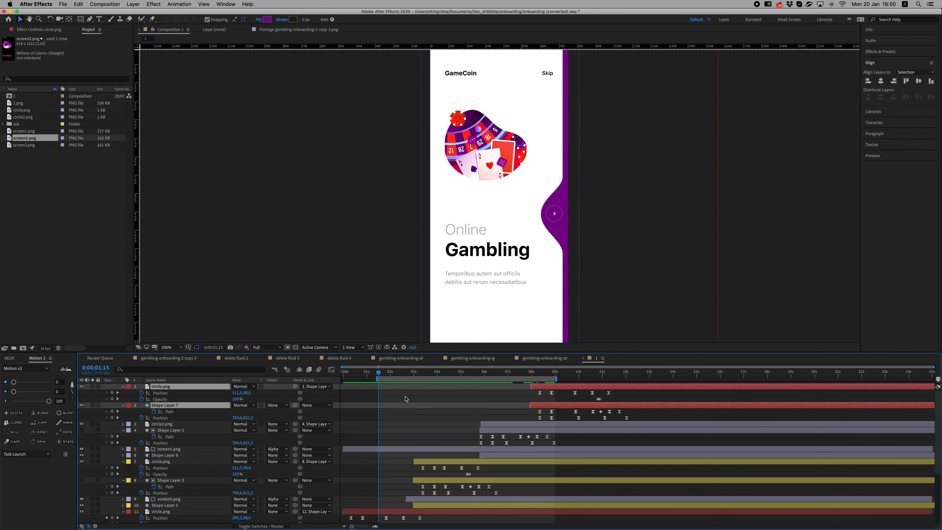
{"action": "key", "text": "super+equal"}
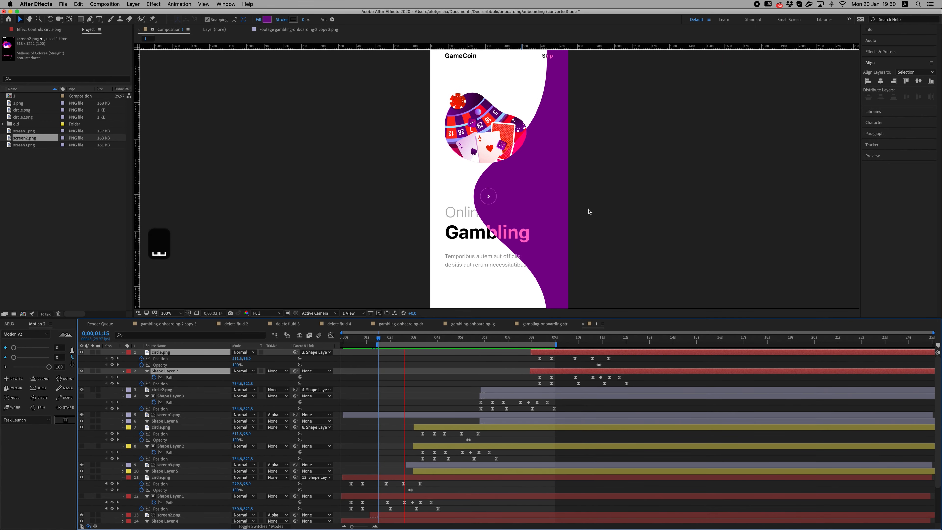
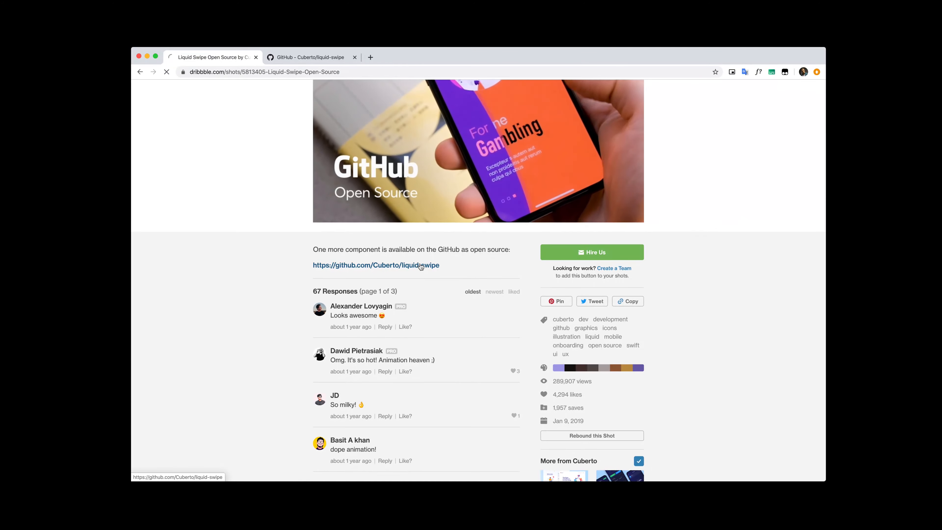
Switch to the browser, open the Cuberto/liquid-swipe GitHub repository from the Dribbble shot, and look through its README.
{"action": "left_click", "coordinate": [421, 265]}
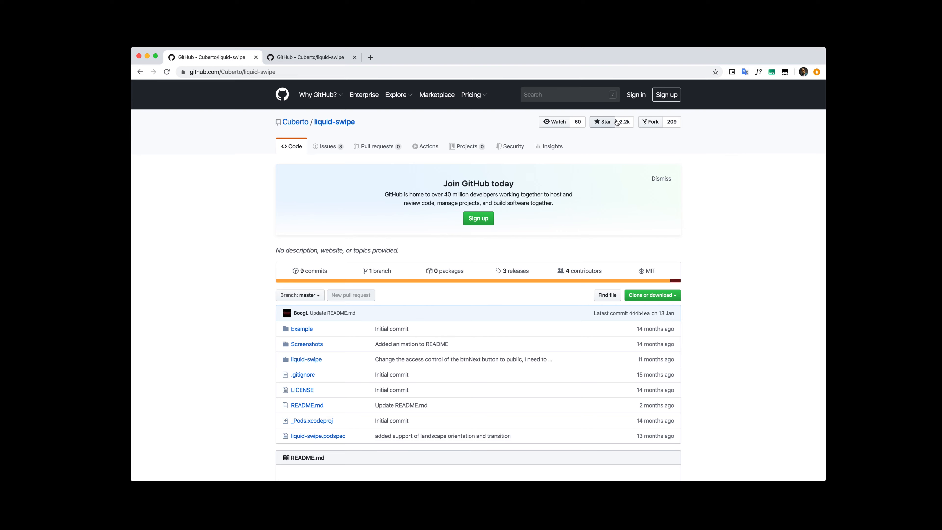
{"action": "scroll", "coordinate": [531, 318], "scroll_direction": "down", "scroll_amount": 10}
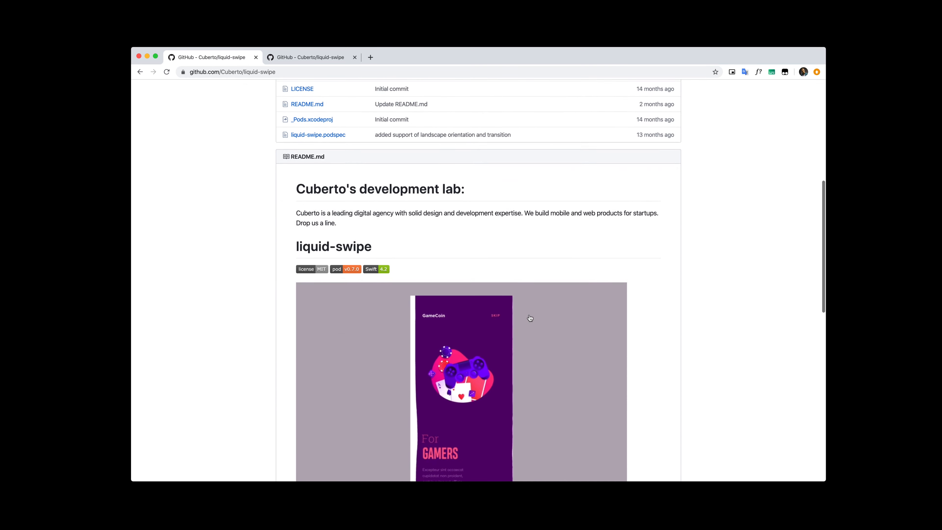
{"action": "scroll", "coordinate": [530, 318], "scroll_direction": "down", "scroll_amount": 4}
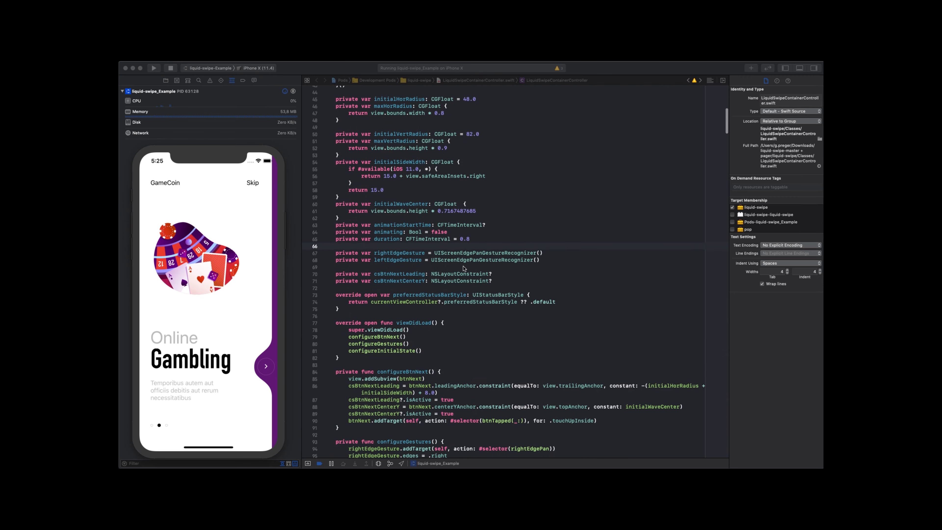
Switch to Xcode and examine the wave properties and button setup code in LiquidSwipeContainerController.swift.
{"action": "scroll", "coordinate": [463, 268], "scroll_direction": "down", "scroll_amount": 15}
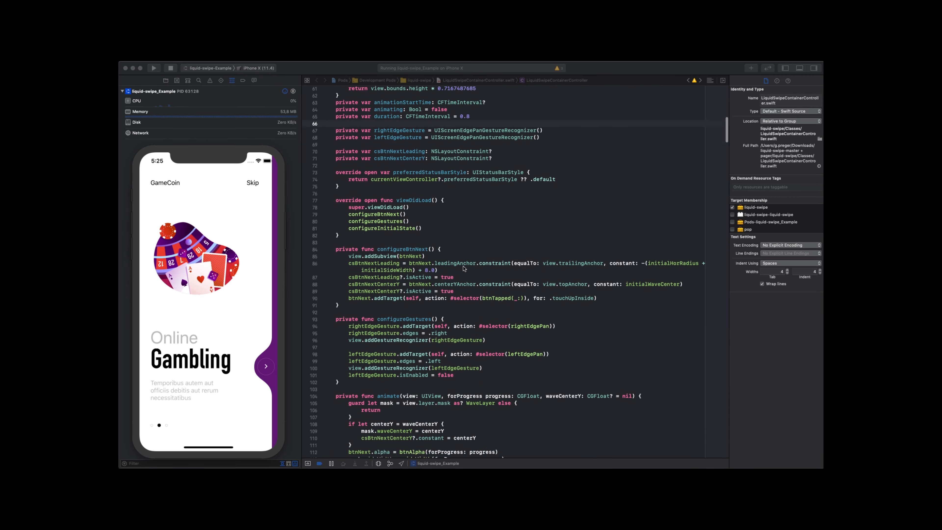
{"action": "scroll", "coordinate": [463, 267], "scroll_direction": "down", "scroll_amount": 5}
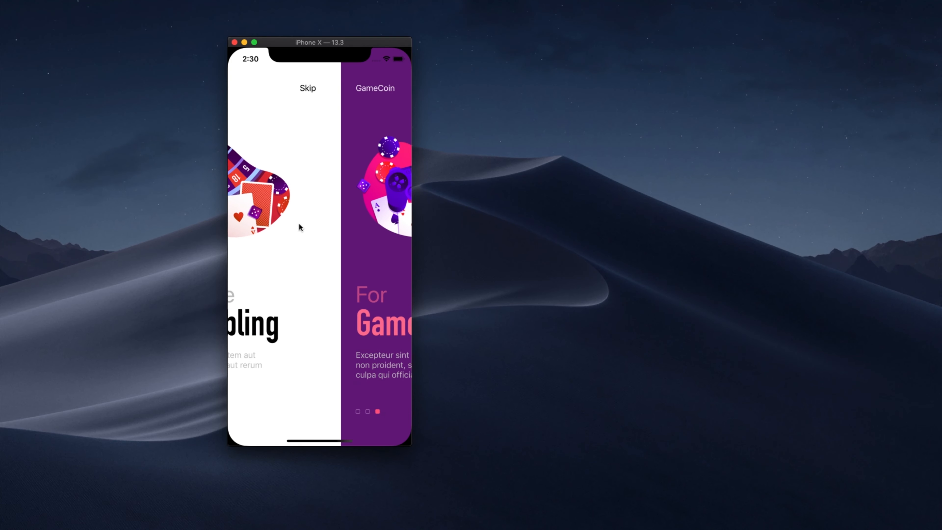
Switch to the iPhone X simulator and swipe forward and back through the onboarding pages to test their transitions.
{"action": "left_click_drag", "start_coordinate": [299, 223], "coordinate": [273, 220]}
{"action": "left_click_drag", "start_coordinate": [362, 252], "coordinate": [237, 243]}
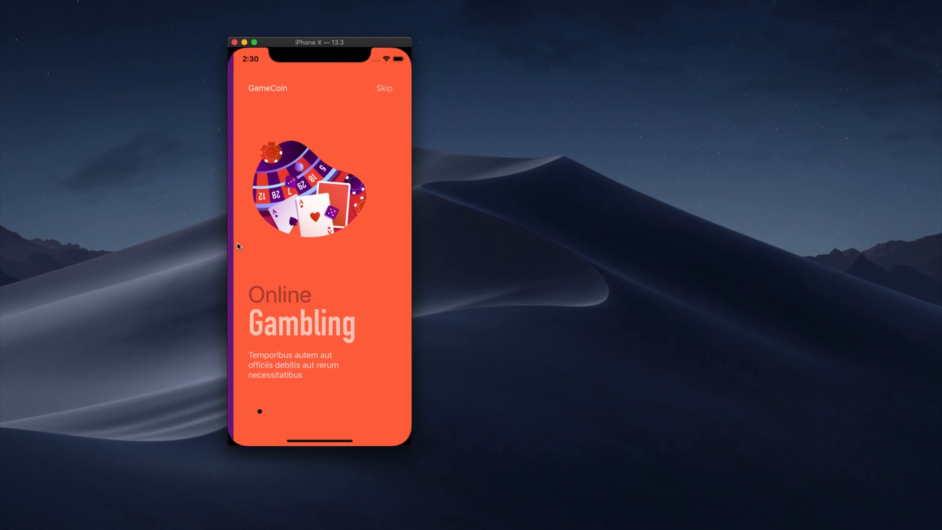
{"action": "left_click_drag", "start_coordinate": [326, 268], "coordinate": [365, 302]}
{"action": "left_click_drag", "start_coordinate": [281, 275], "coordinate": [385, 287]}
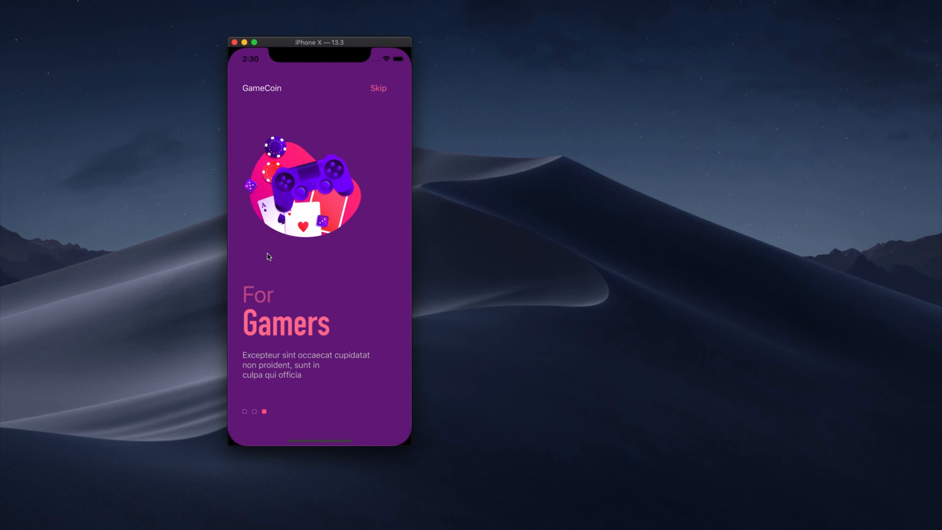
{"action": "left_click_drag", "start_coordinate": [265, 251], "coordinate": [189, 233]}
{"action": "left_click_drag", "start_coordinate": [392, 298], "coordinate": [404, 277]}
{"action": "left_click_drag", "start_coordinate": [295, 245], "coordinate": [423, 259]}
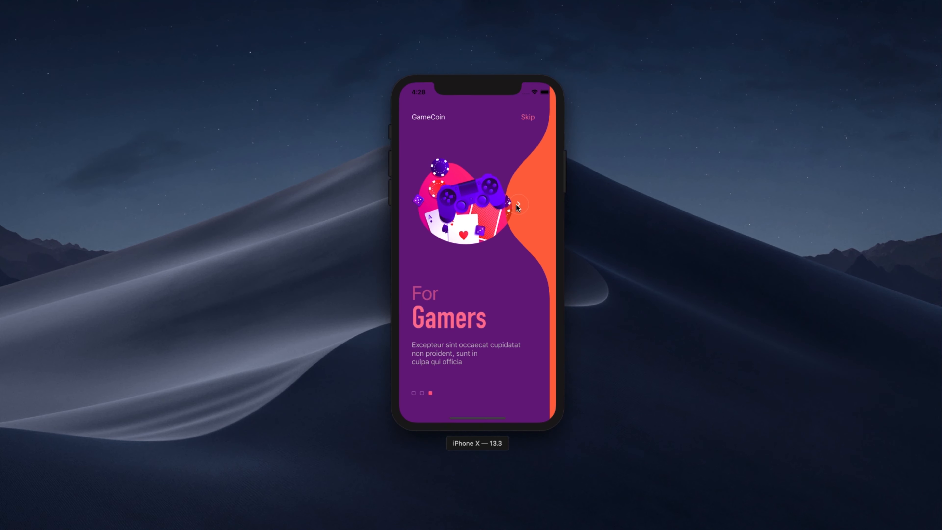
Test the liquid swipe by pulling the orange wave across the purple For Gamers page at different heights.
{"action": "left_click_drag", "start_coordinate": [516, 204], "coordinate": [439, 335]}
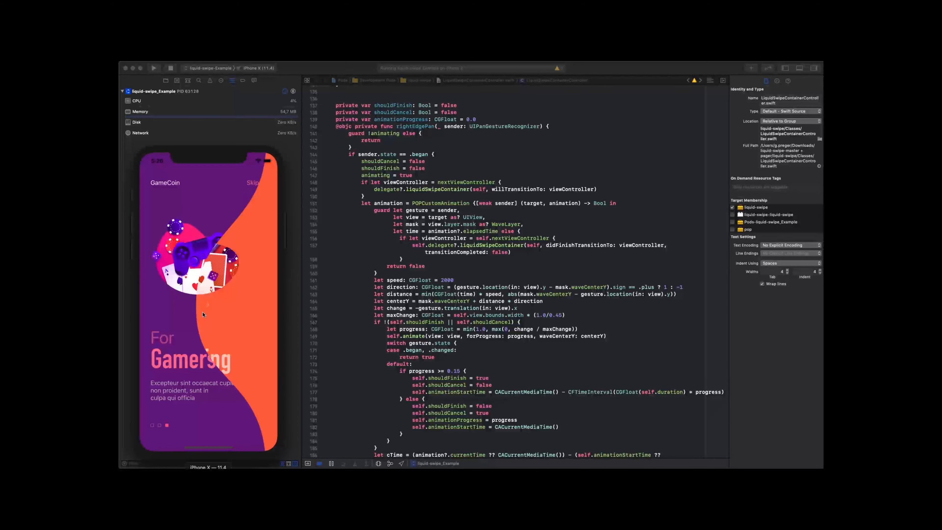
{"action": "left_click_drag", "start_coordinate": [226, 350], "coordinate": [207, 353]}
{"action": "left_click_drag", "start_coordinate": [209, 390], "coordinate": [211, 400]}
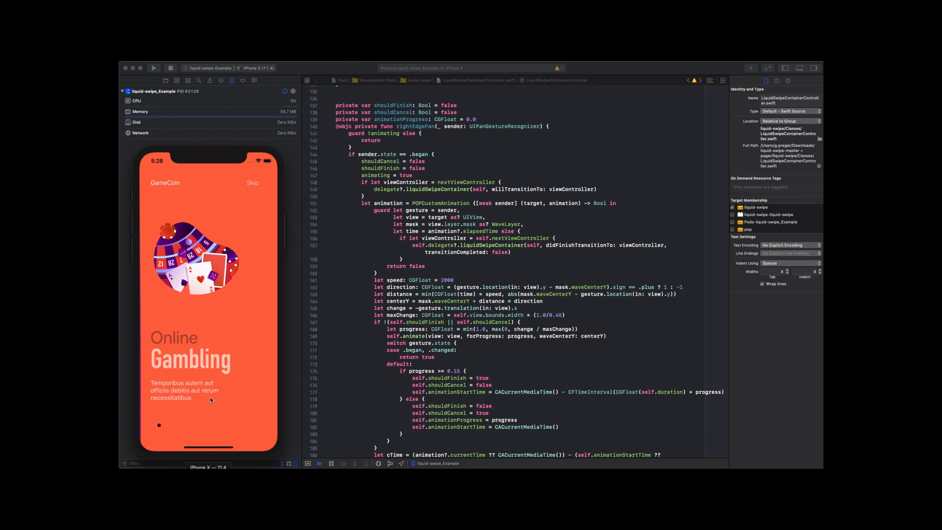
Examine the rightEdgePan and leftEdgePan gesture code in LiquidSwipeContainerController.swift, including the progress and completion handling.
{"action": "scroll", "coordinate": [401, 381], "scroll_direction": "down", "scroll_amount": 10}
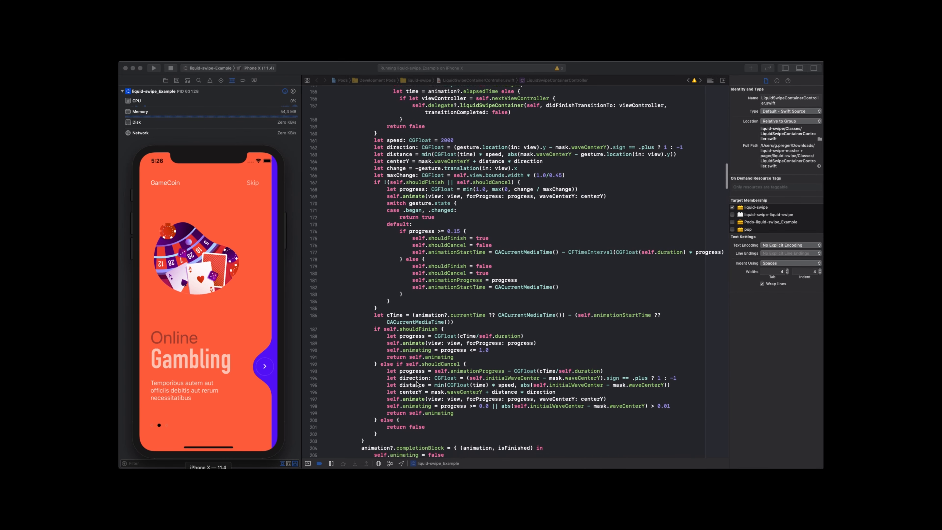
{"action": "scroll", "coordinate": [417, 384], "scroll_direction": "up", "scroll_amount": 7}
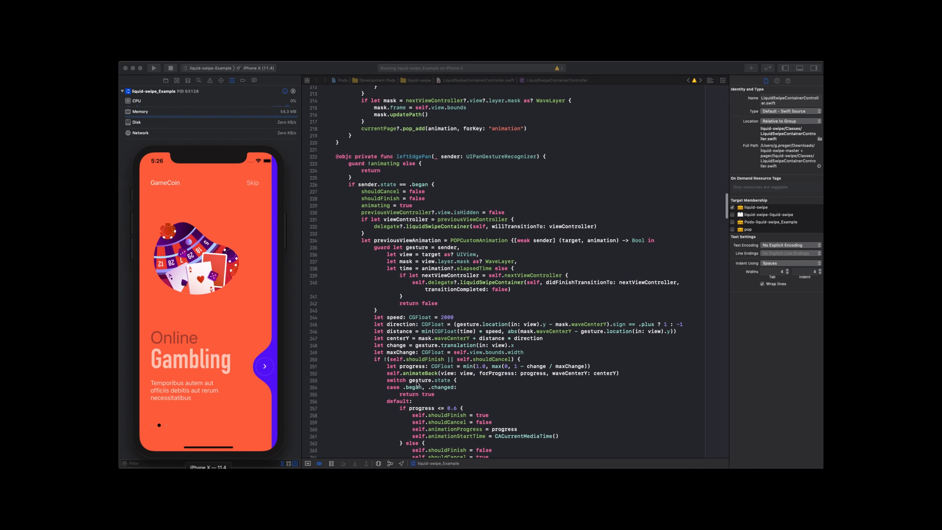
{"action": "scroll", "coordinate": [417, 384], "scroll_direction": "down", "scroll_amount": 5}
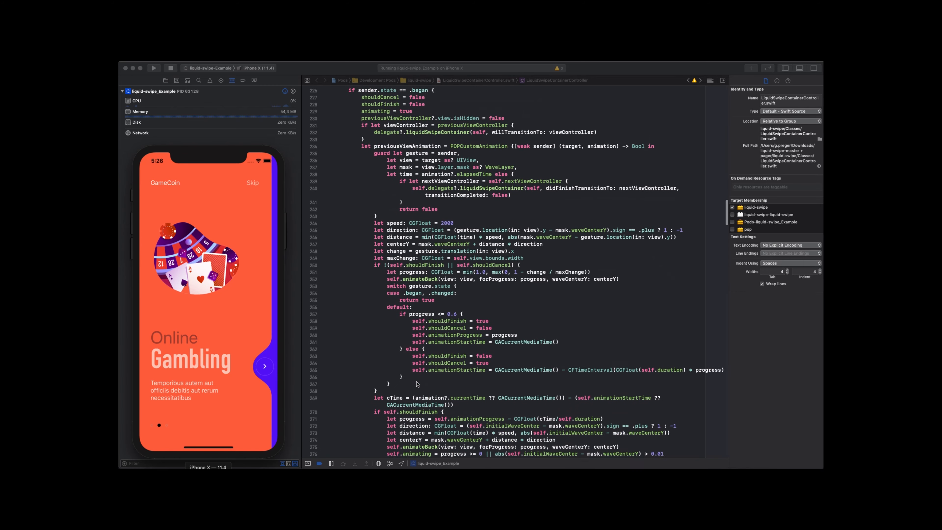
{"action": "scroll", "coordinate": [417, 384], "scroll_direction": "down", "scroll_amount": 4}
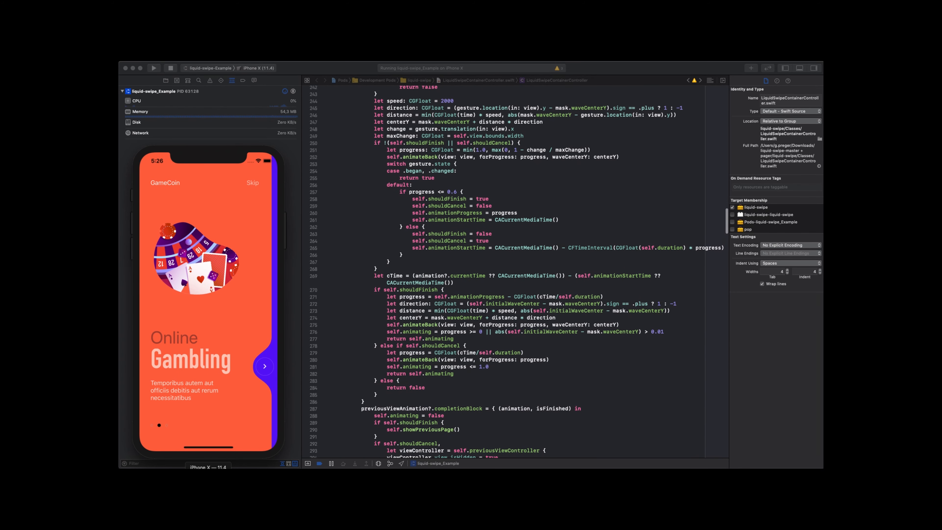